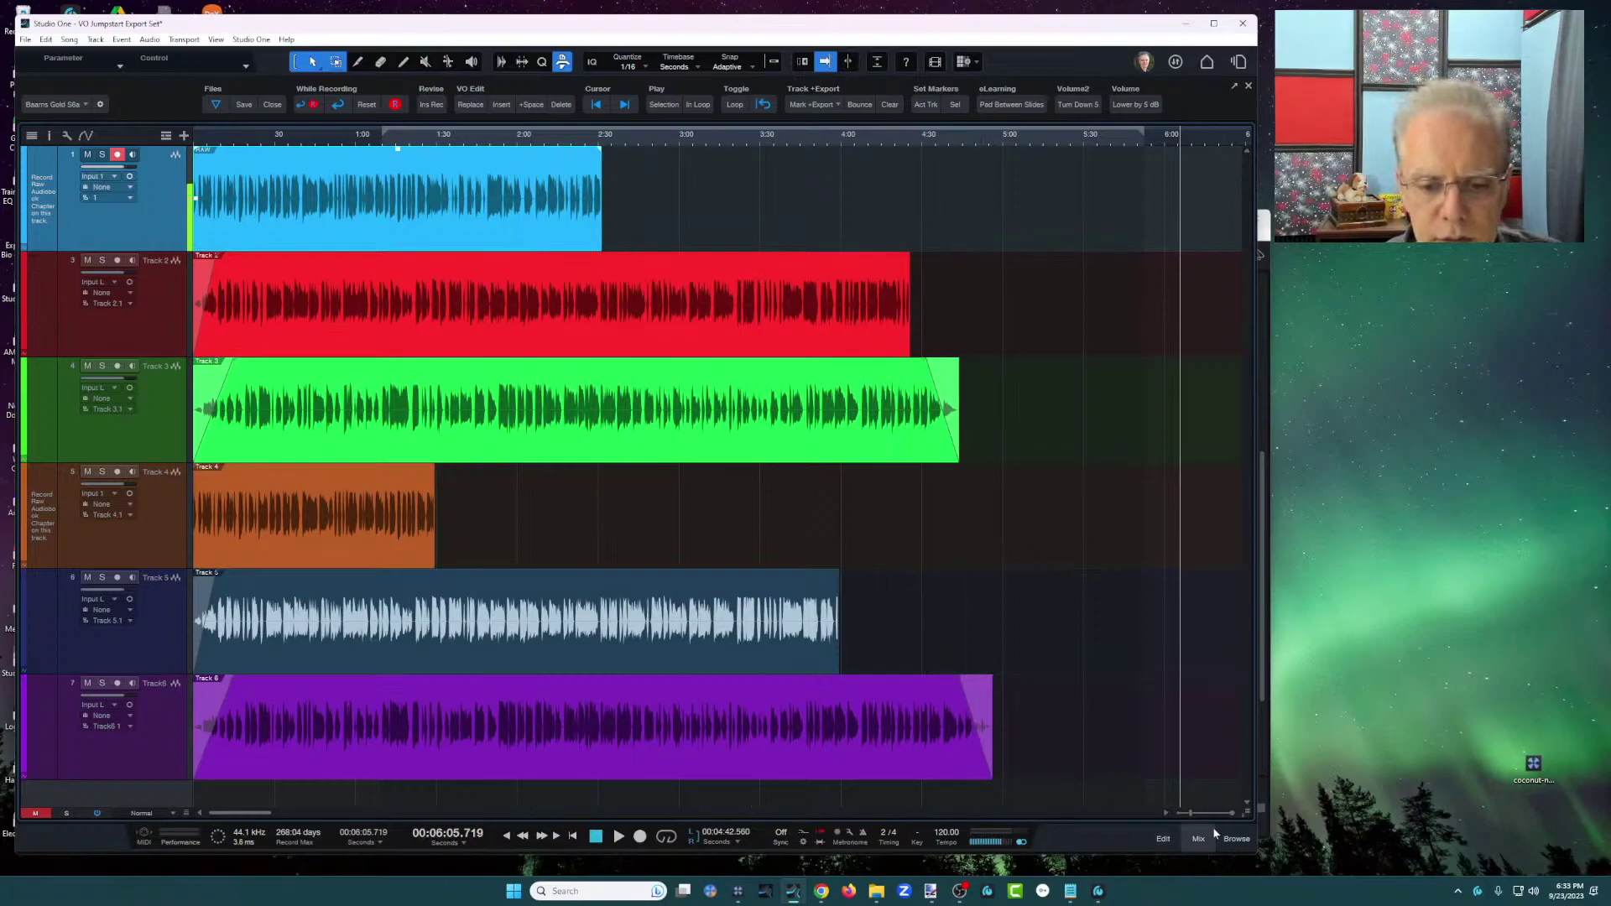
Open the Files browser and browse the D drive to reach the empty xEXPORT TESTING folder.
{"action": "left_click", "coordinate": [1236, 841]}
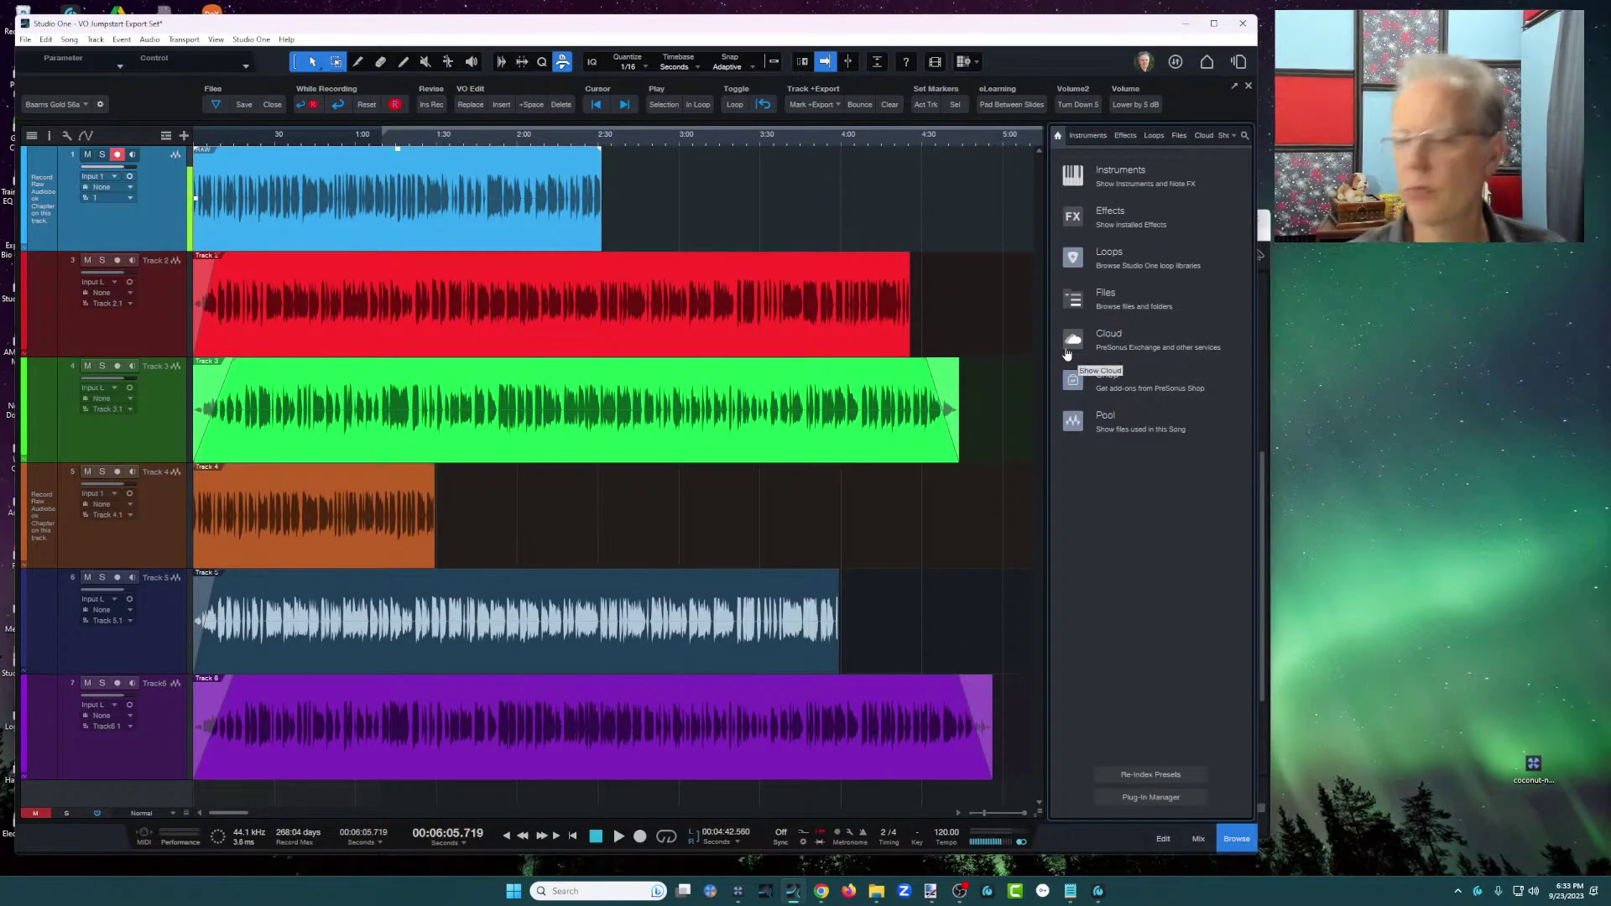
{"action": "left_click", "coordinate": [1180, 135]}
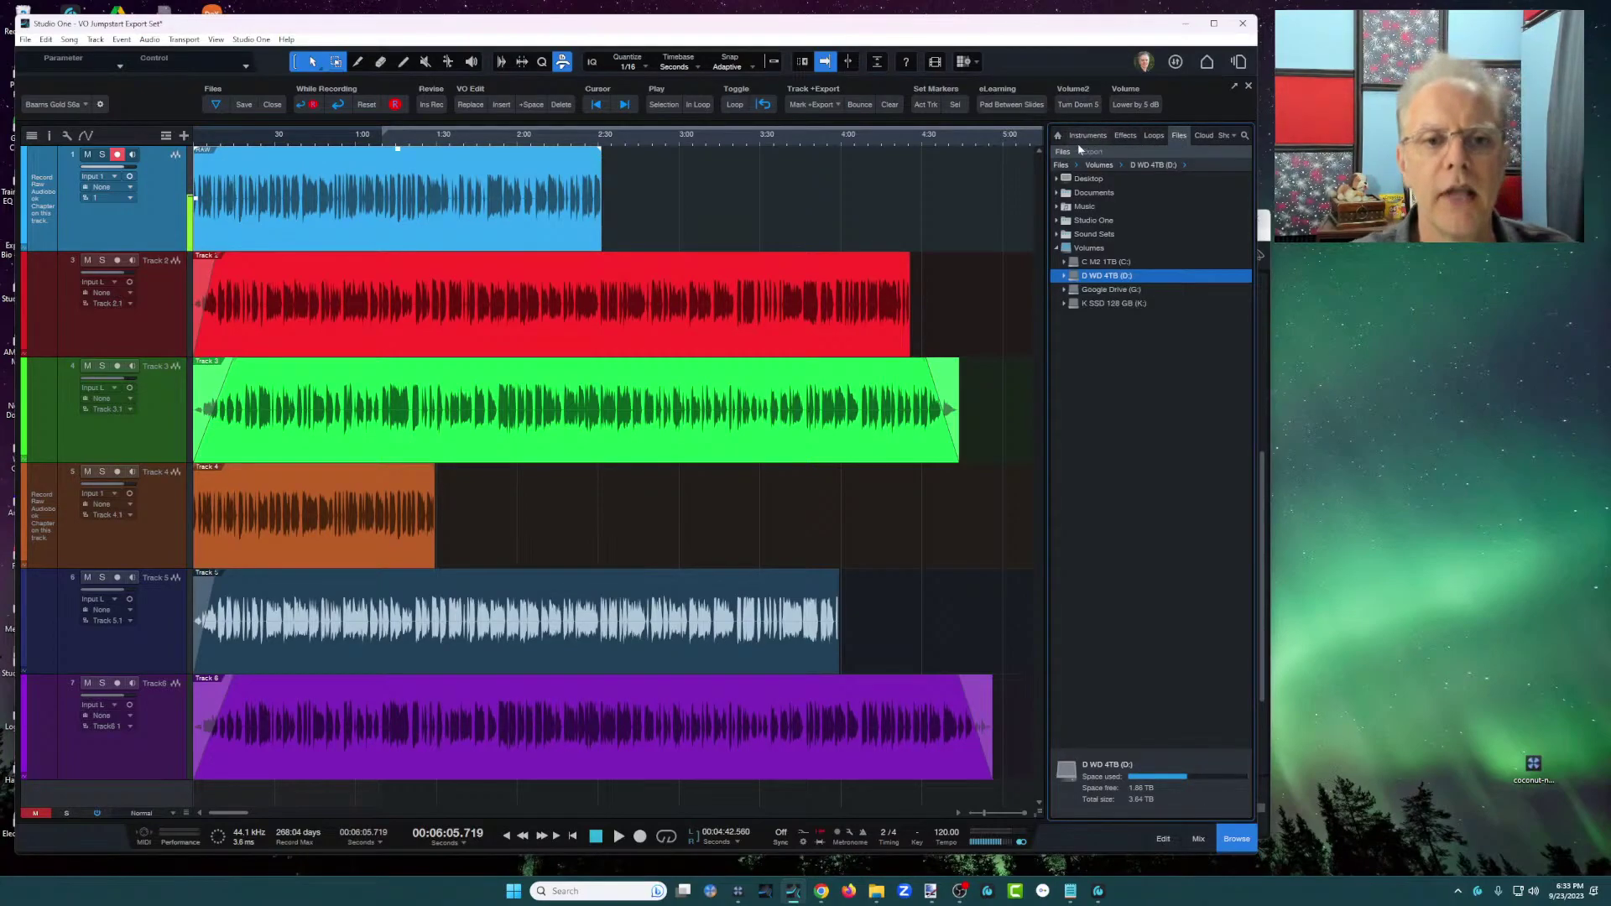
{"action": "left_click", "coordinate": [1063, 276]}
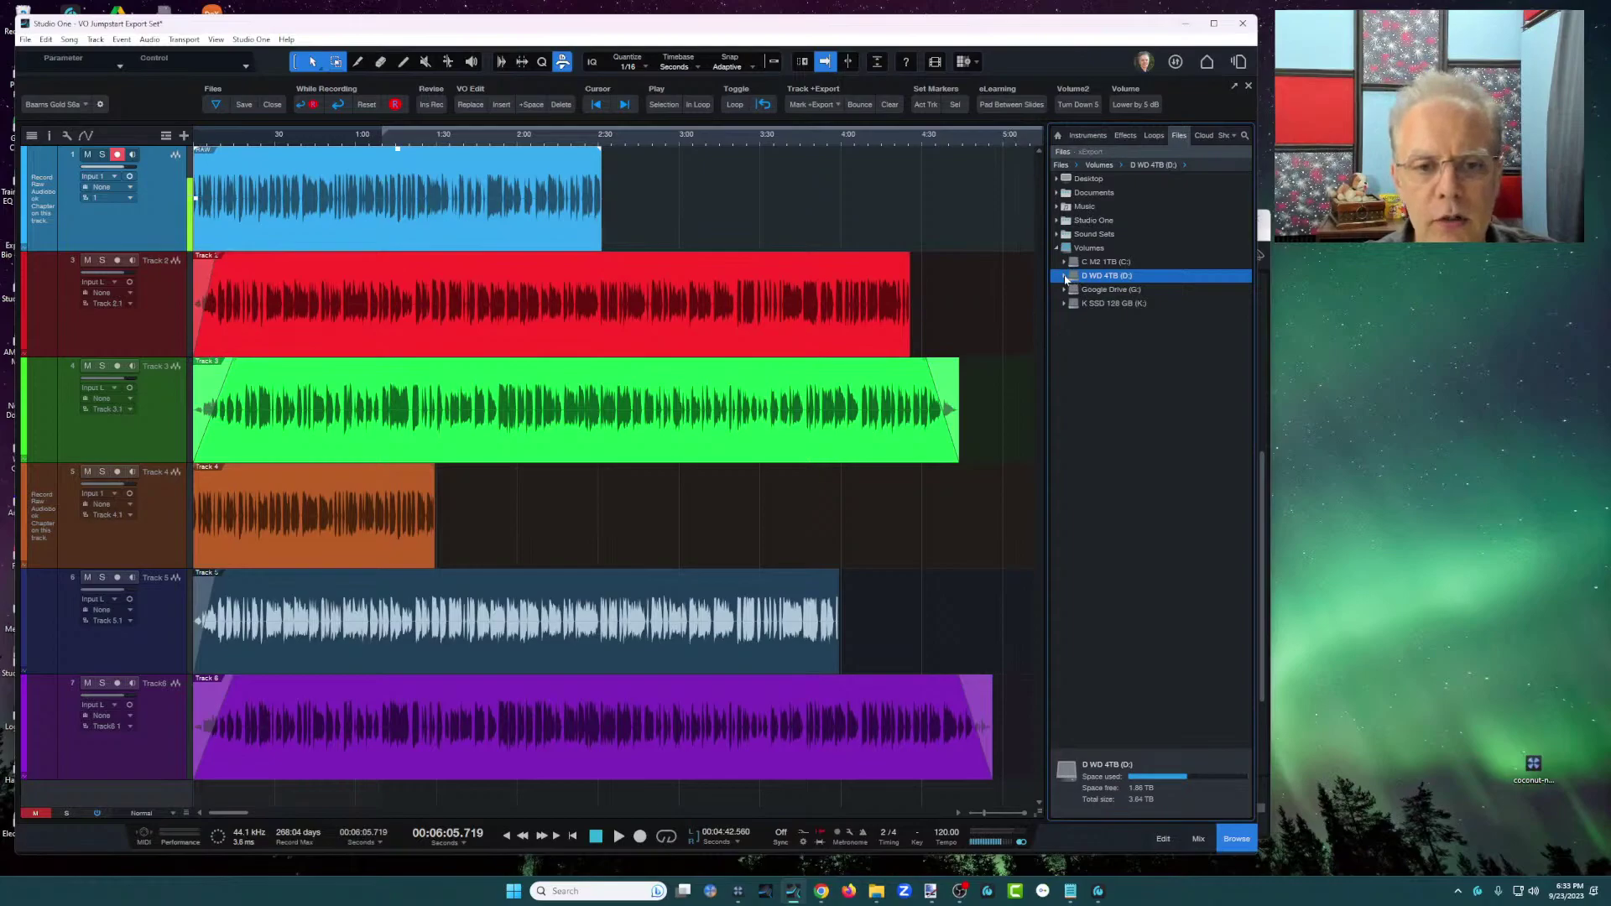
{"action": "left_click", "coordinate": [1064, 277]}
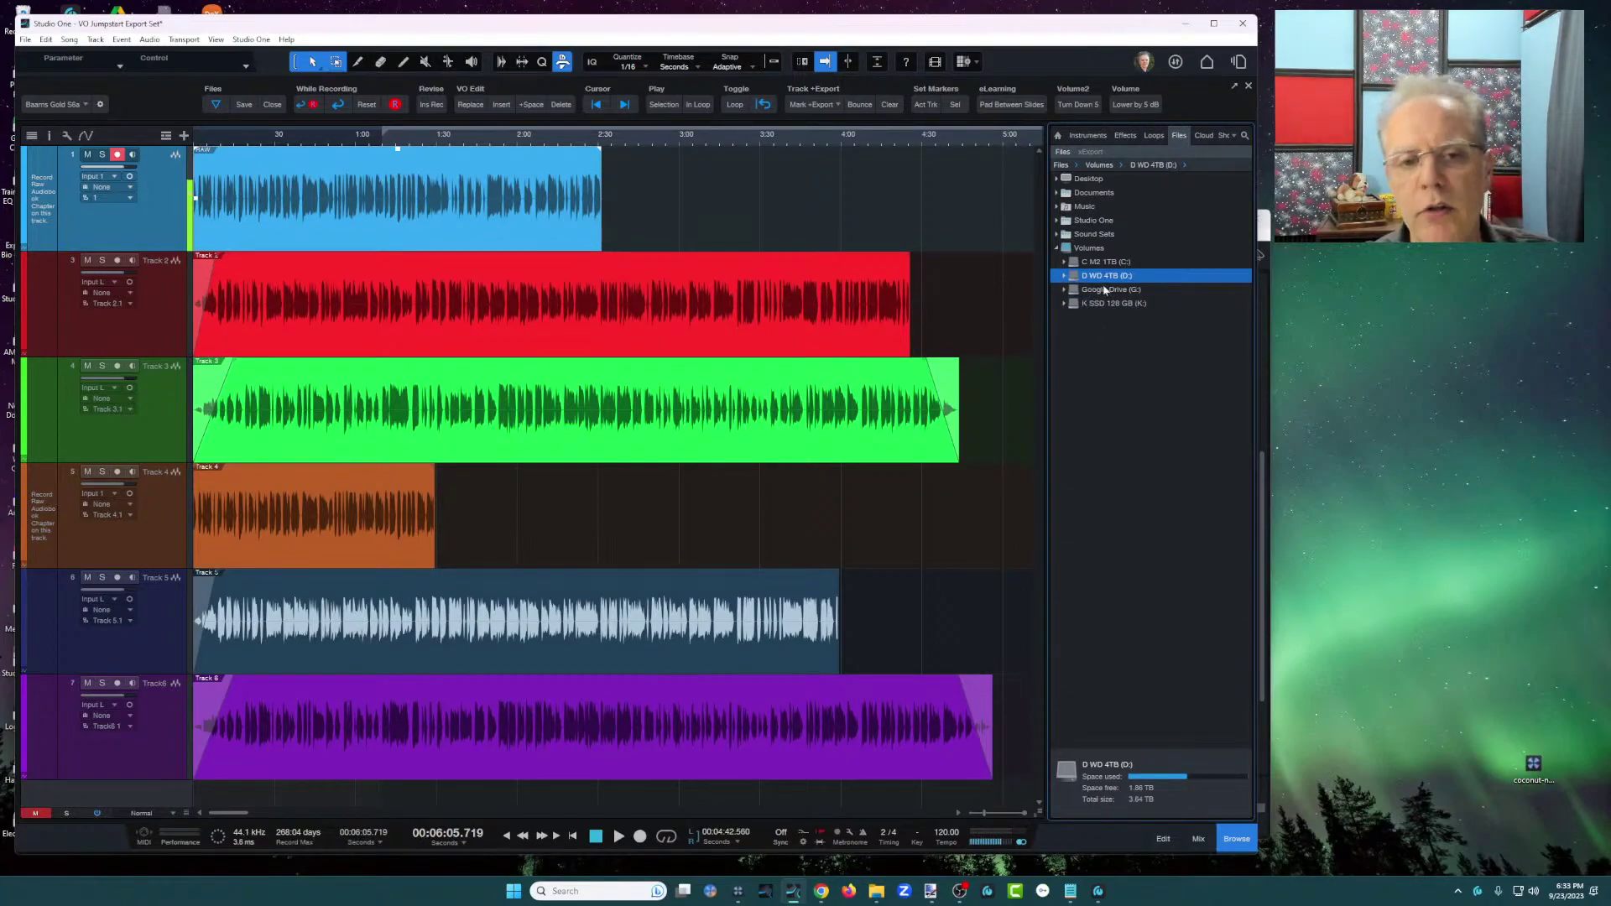
{"action": "right_click", "coordinate": [1116, 386]}
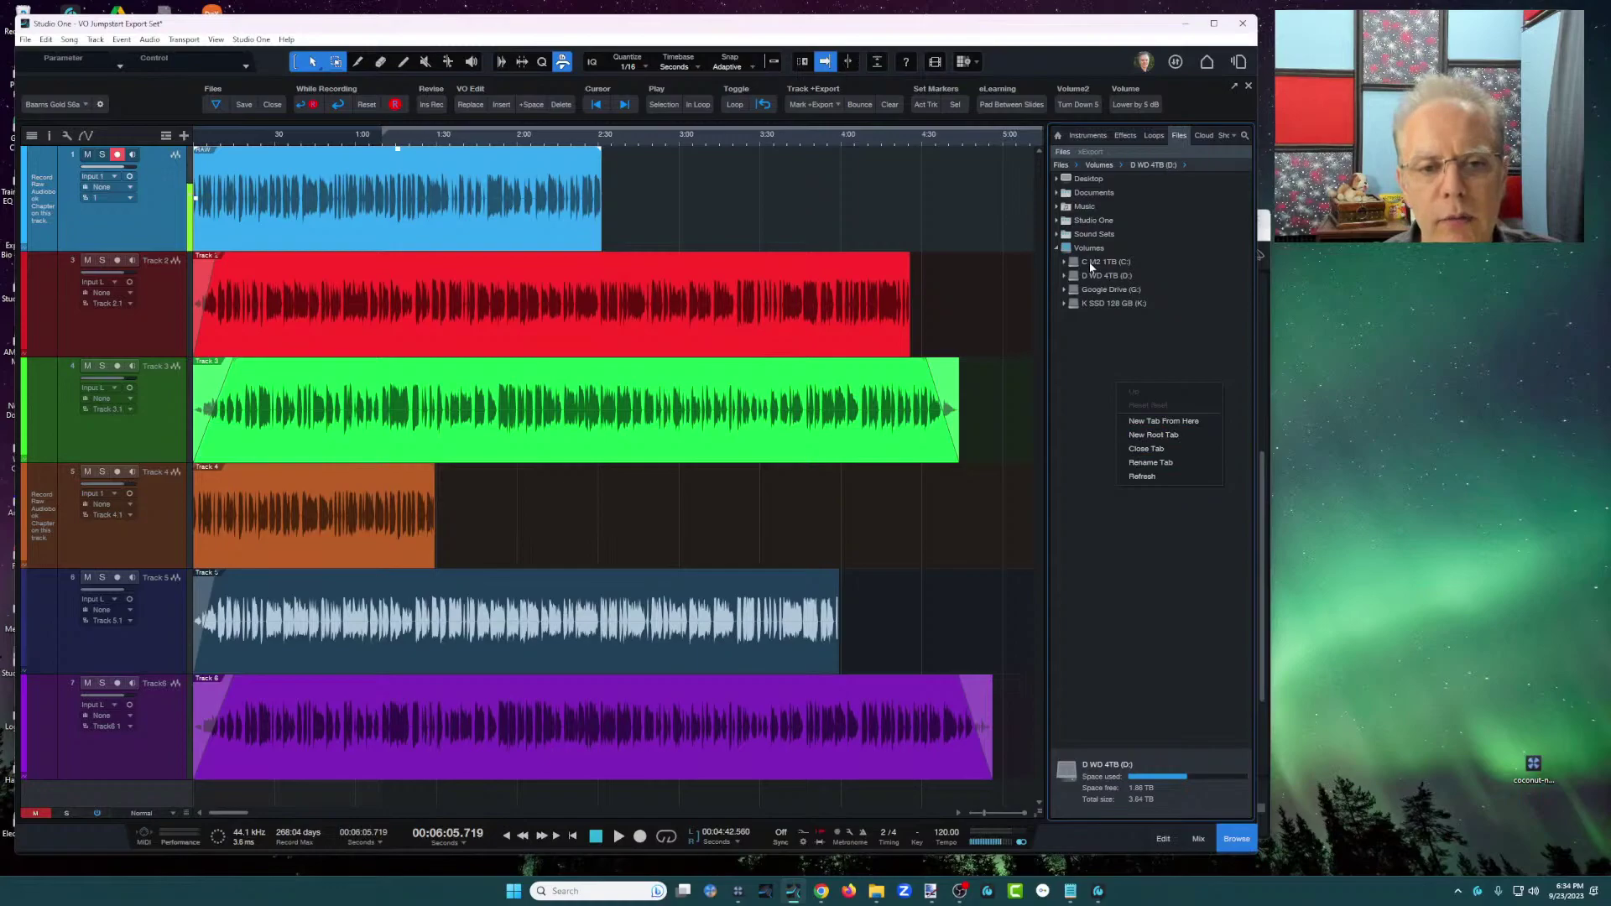
{"action": "left_click", "coordinate": [1069, 276]}
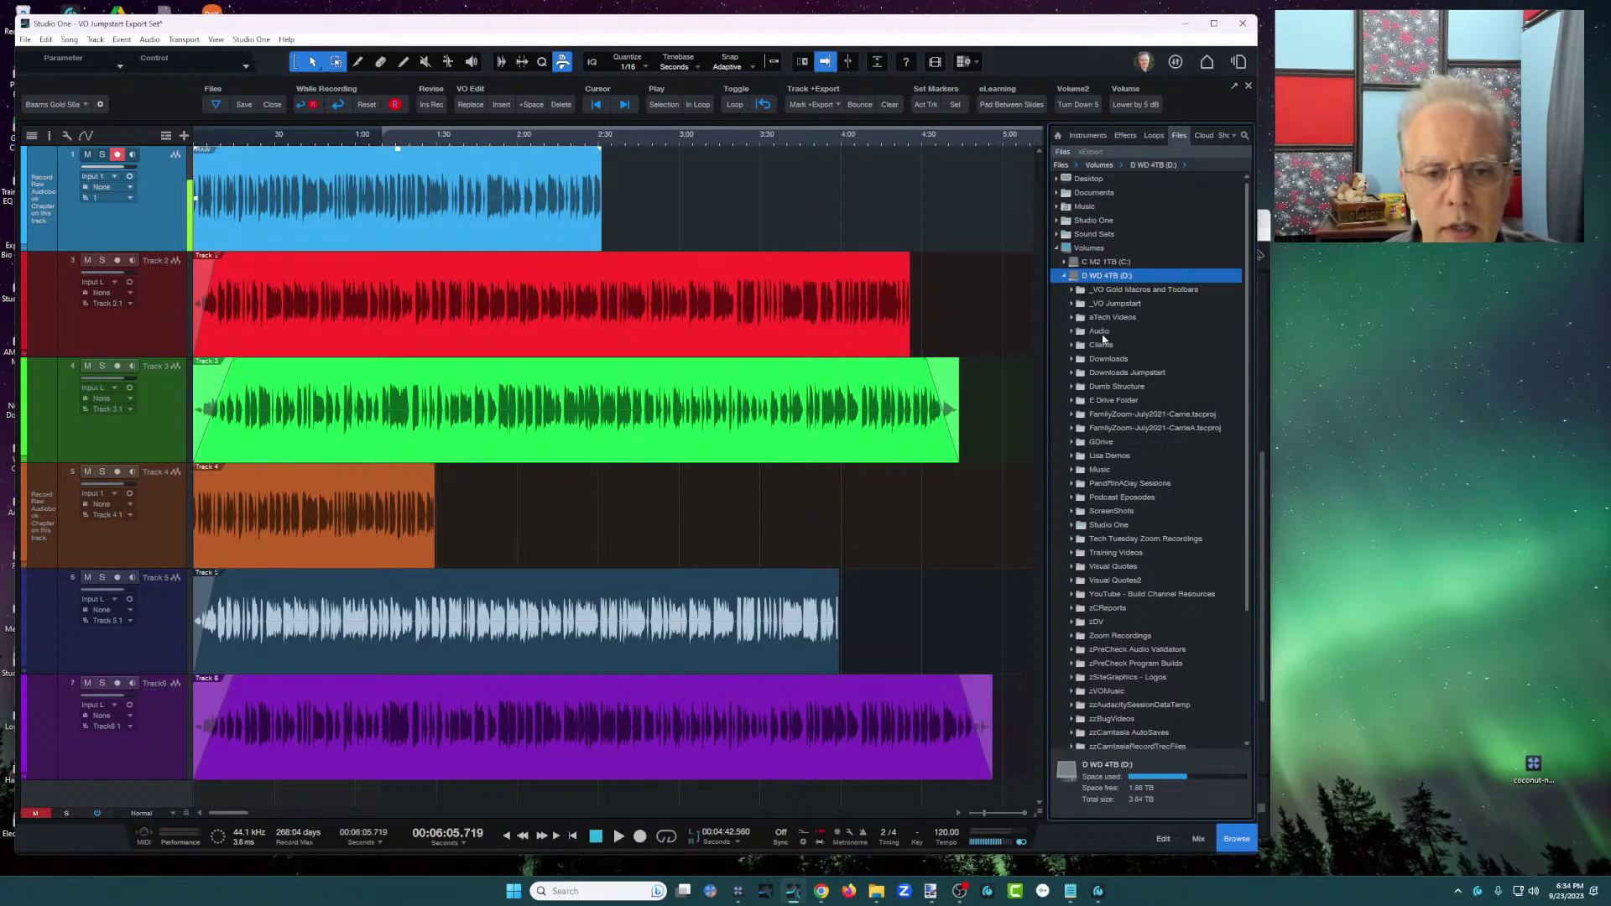
{"action": "double_click", "coordinate": [1100, 333]}
{"action": "right_click", "coordinate": [1179, 400]}
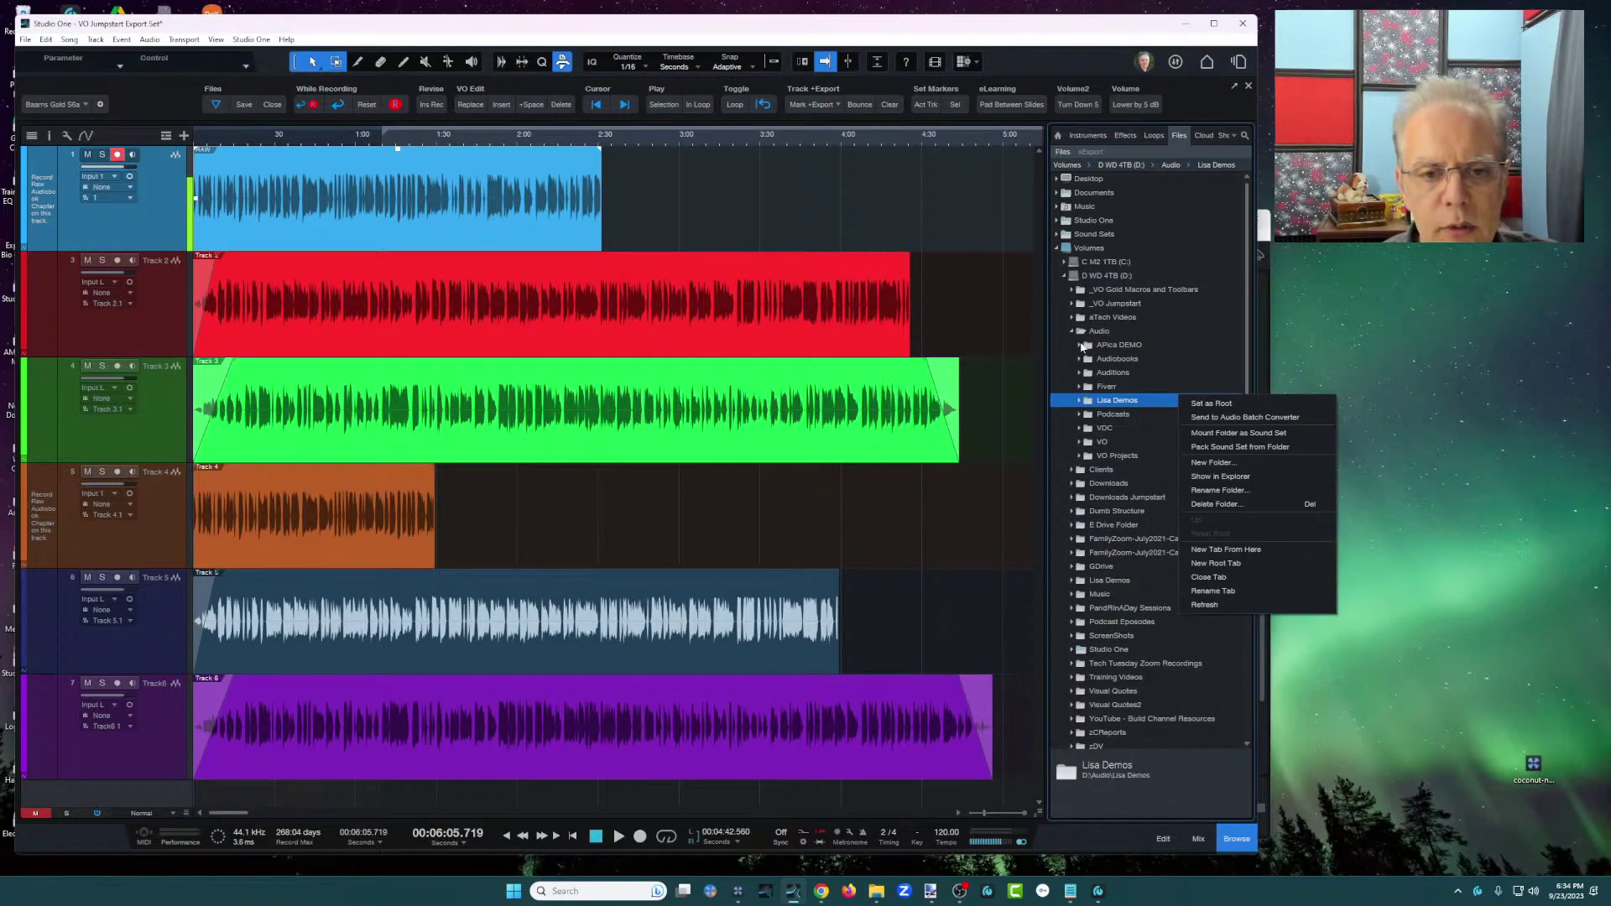
{"action": "left_click", "coordinate": [1080, 333]}
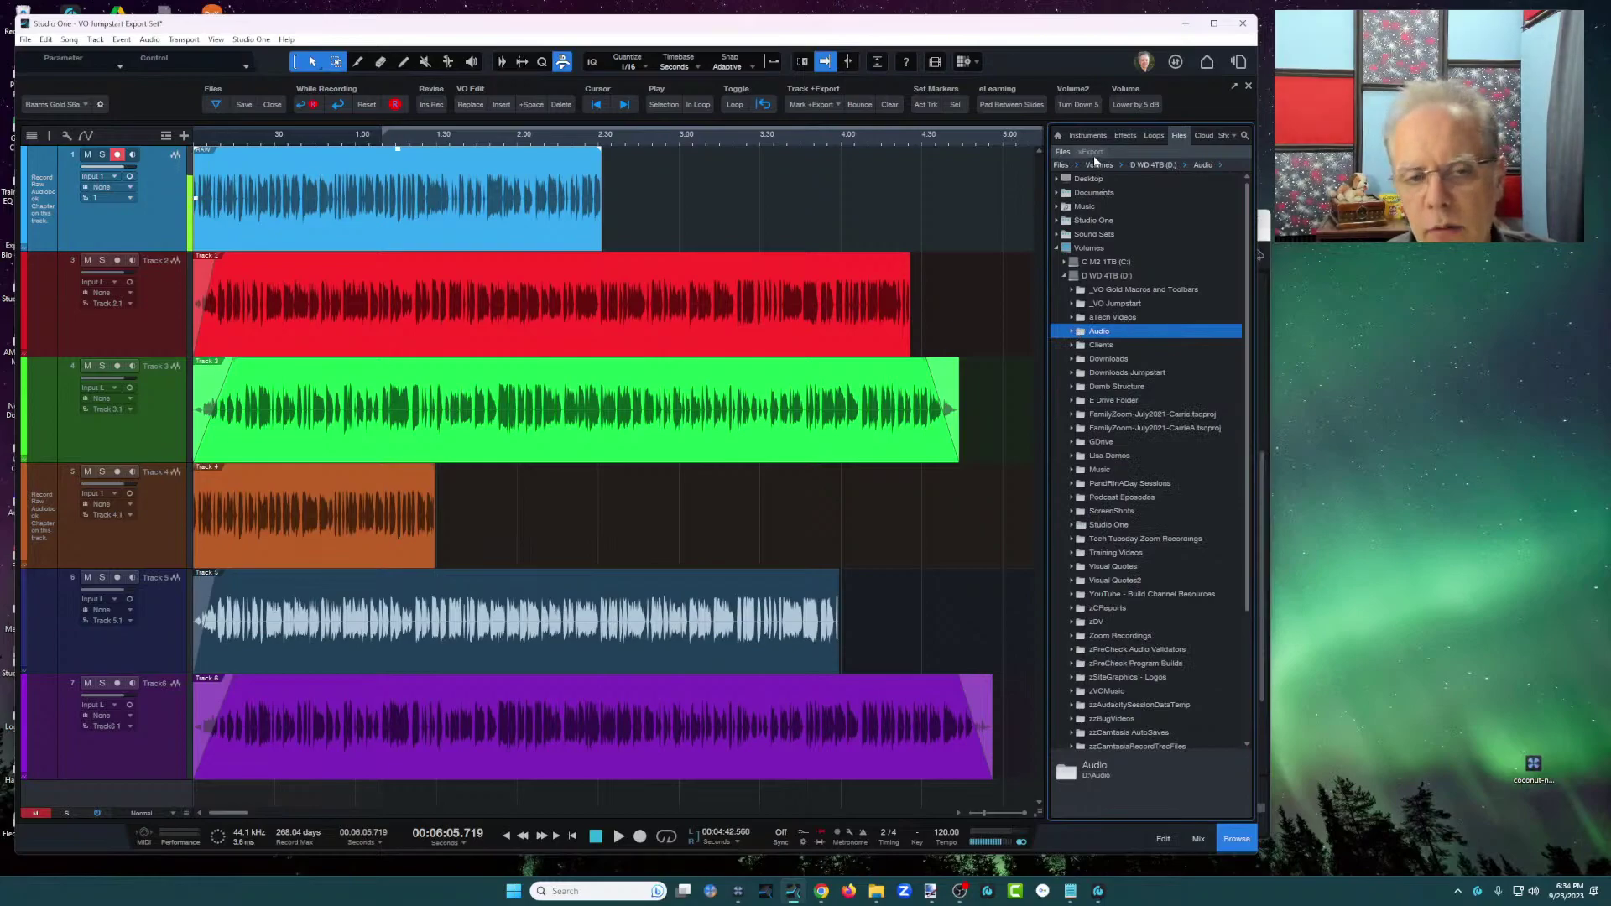
{"action": "left_click", "coordinate": [1093, 155]}
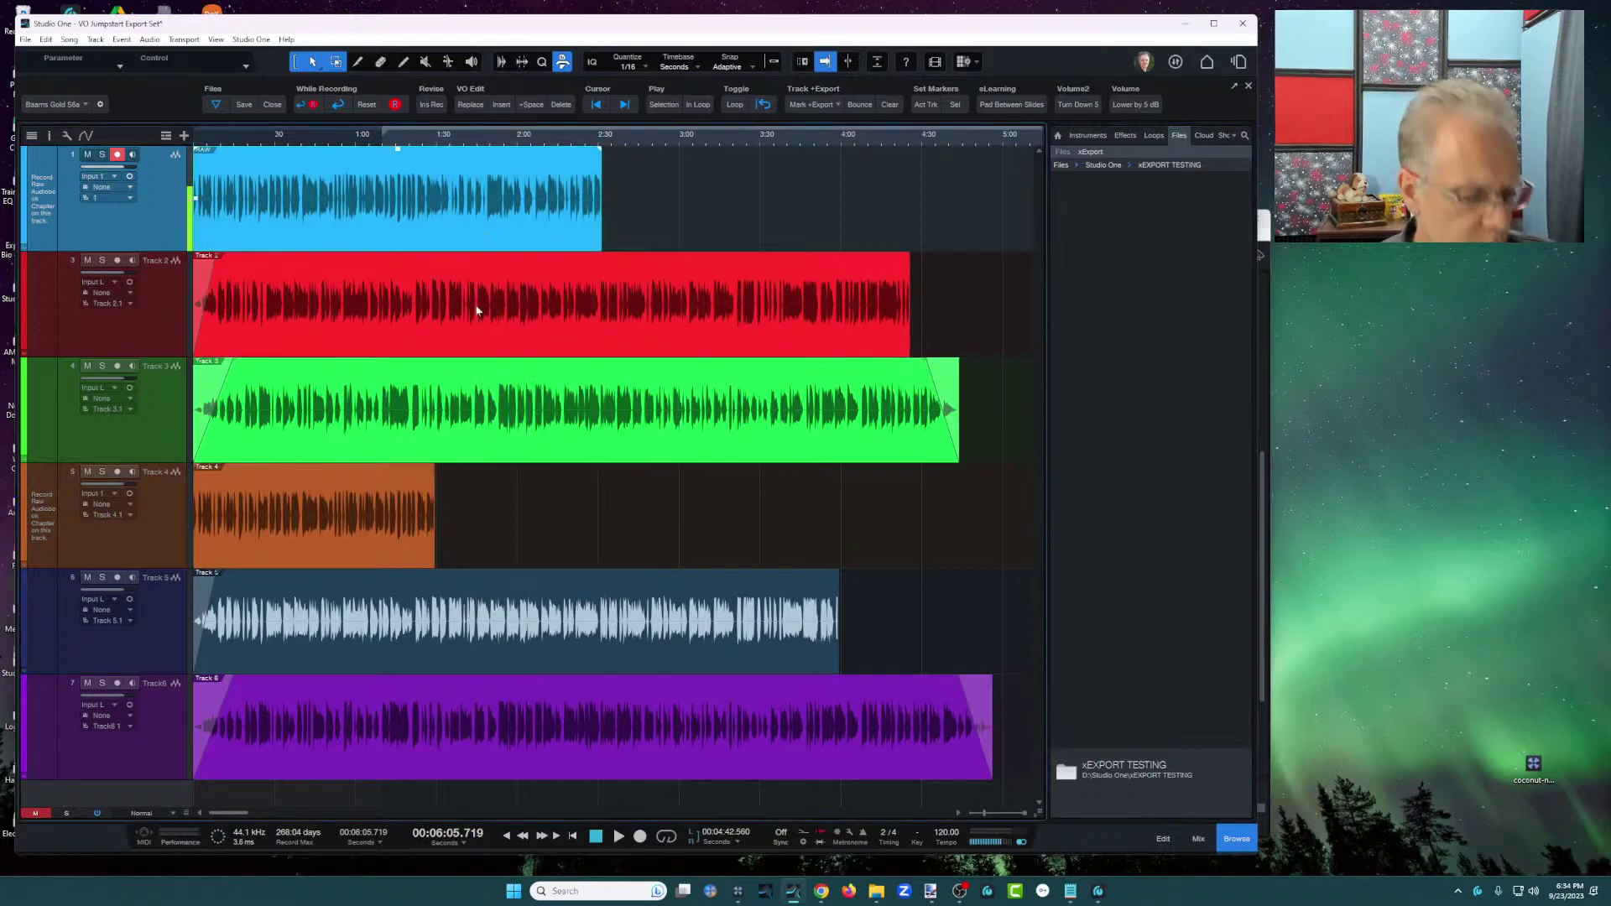
Drop all six clips onto xEXPORT TESTING as Wave Files with rendered Insert FX.
{"action": "key", "text": "ctrl+a"}
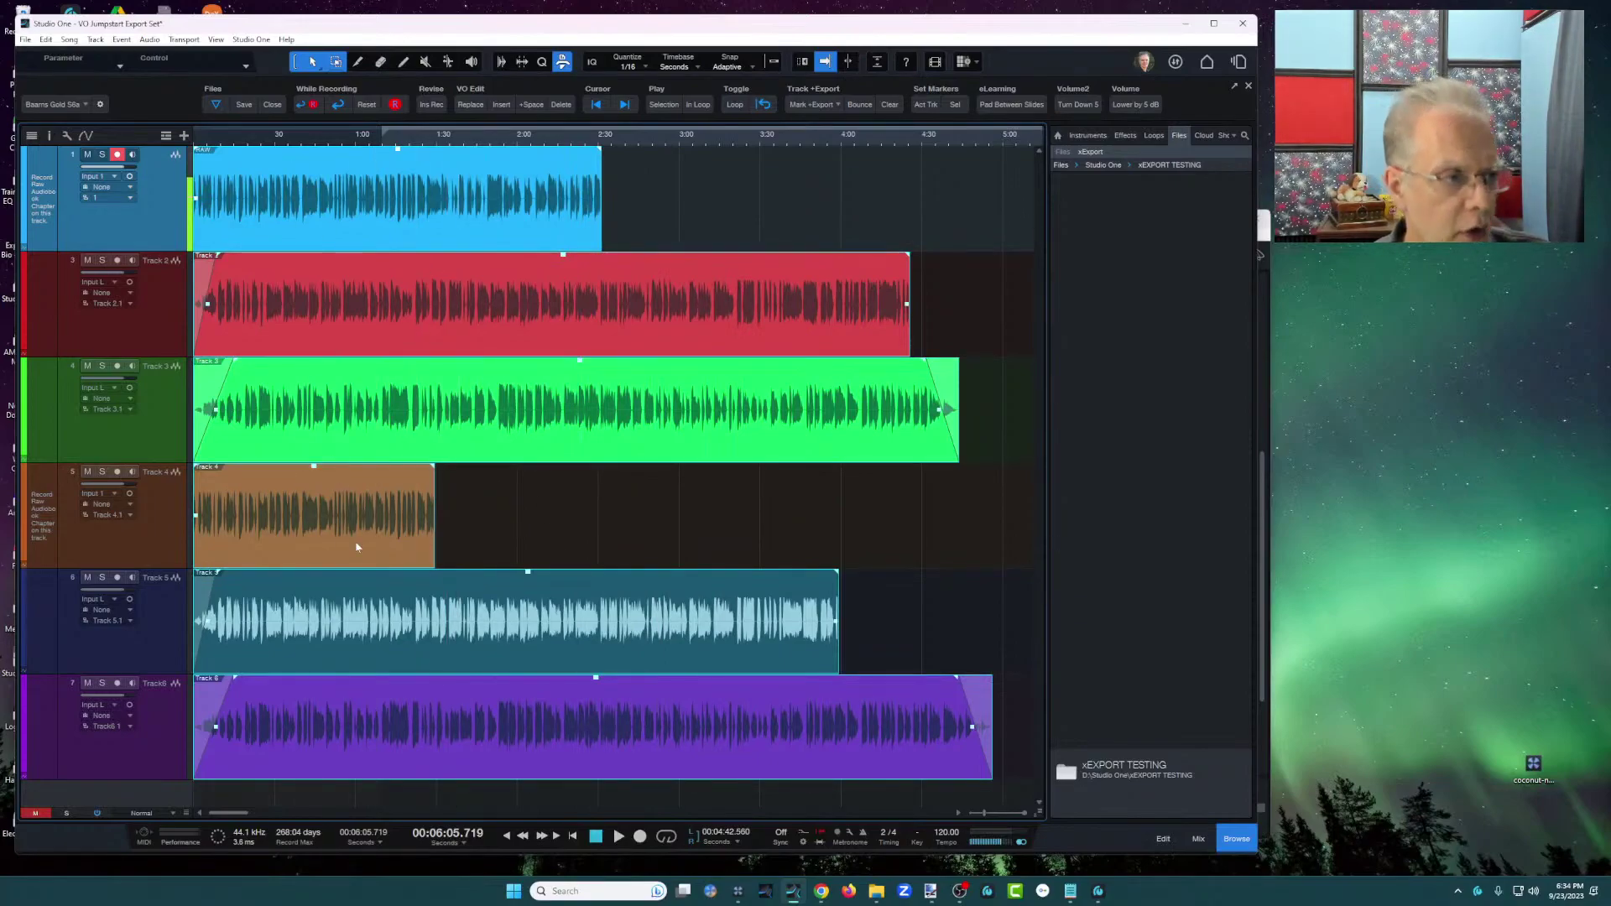
{"action": "left_click_drag", "start_coordinate": [409, 235], "coordinate": [1080, 302]}
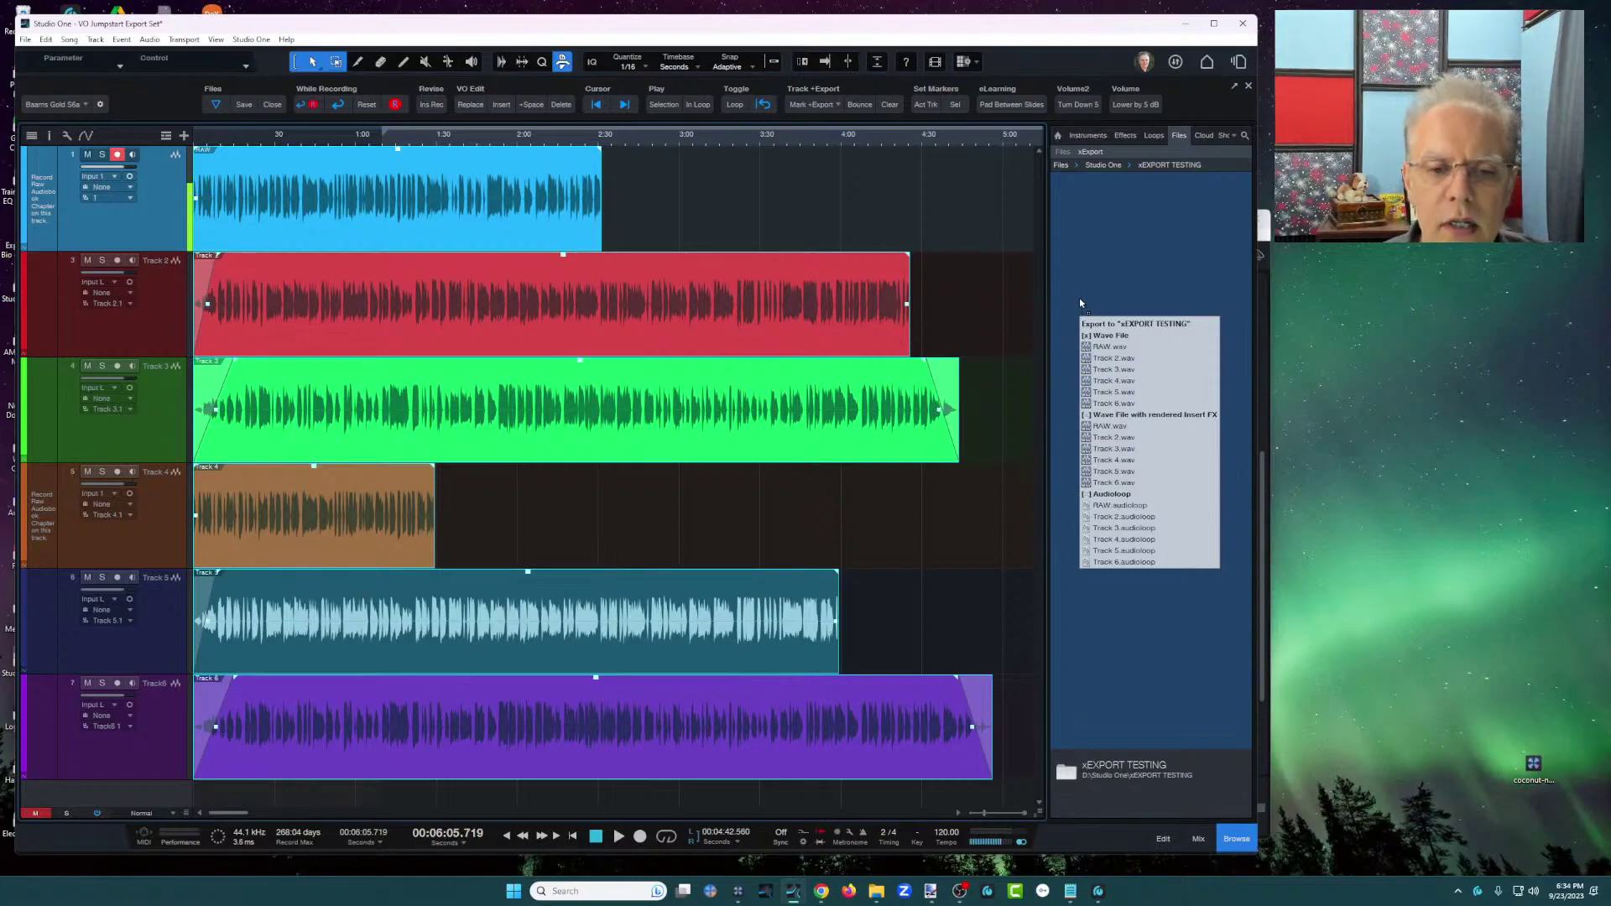
{"action": "left_click_drag", "start_coordinate": [1081, 303], "coordinate": [1081, 249]}
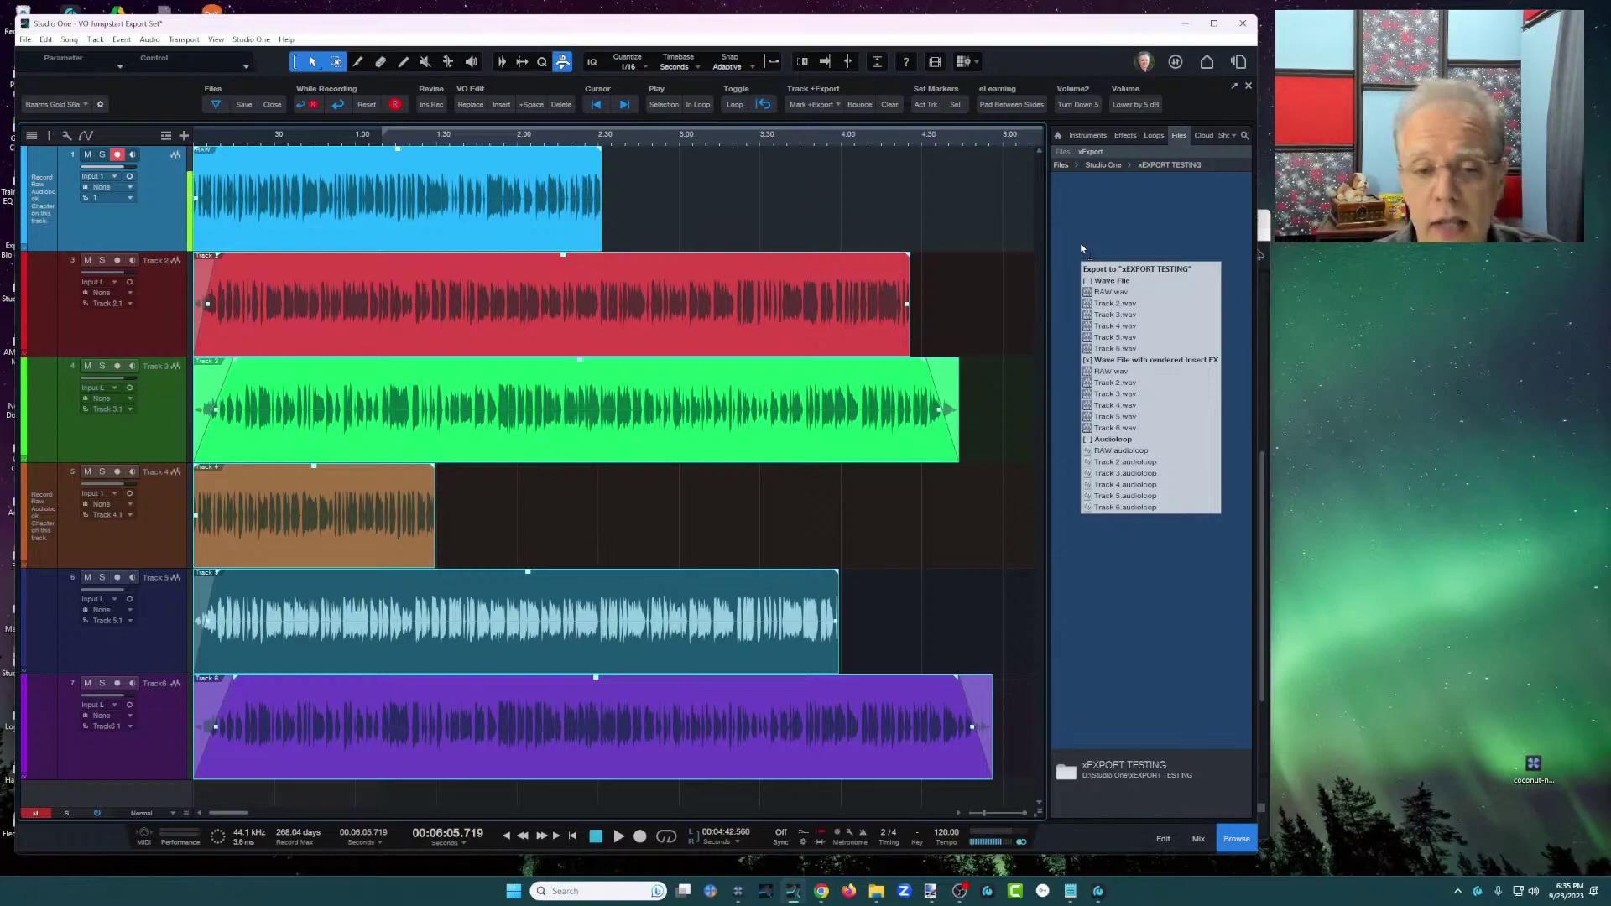
{"action": "left_click_drag", "start_coordinate": [1081, 249], "coordinate": [1081, 249]}
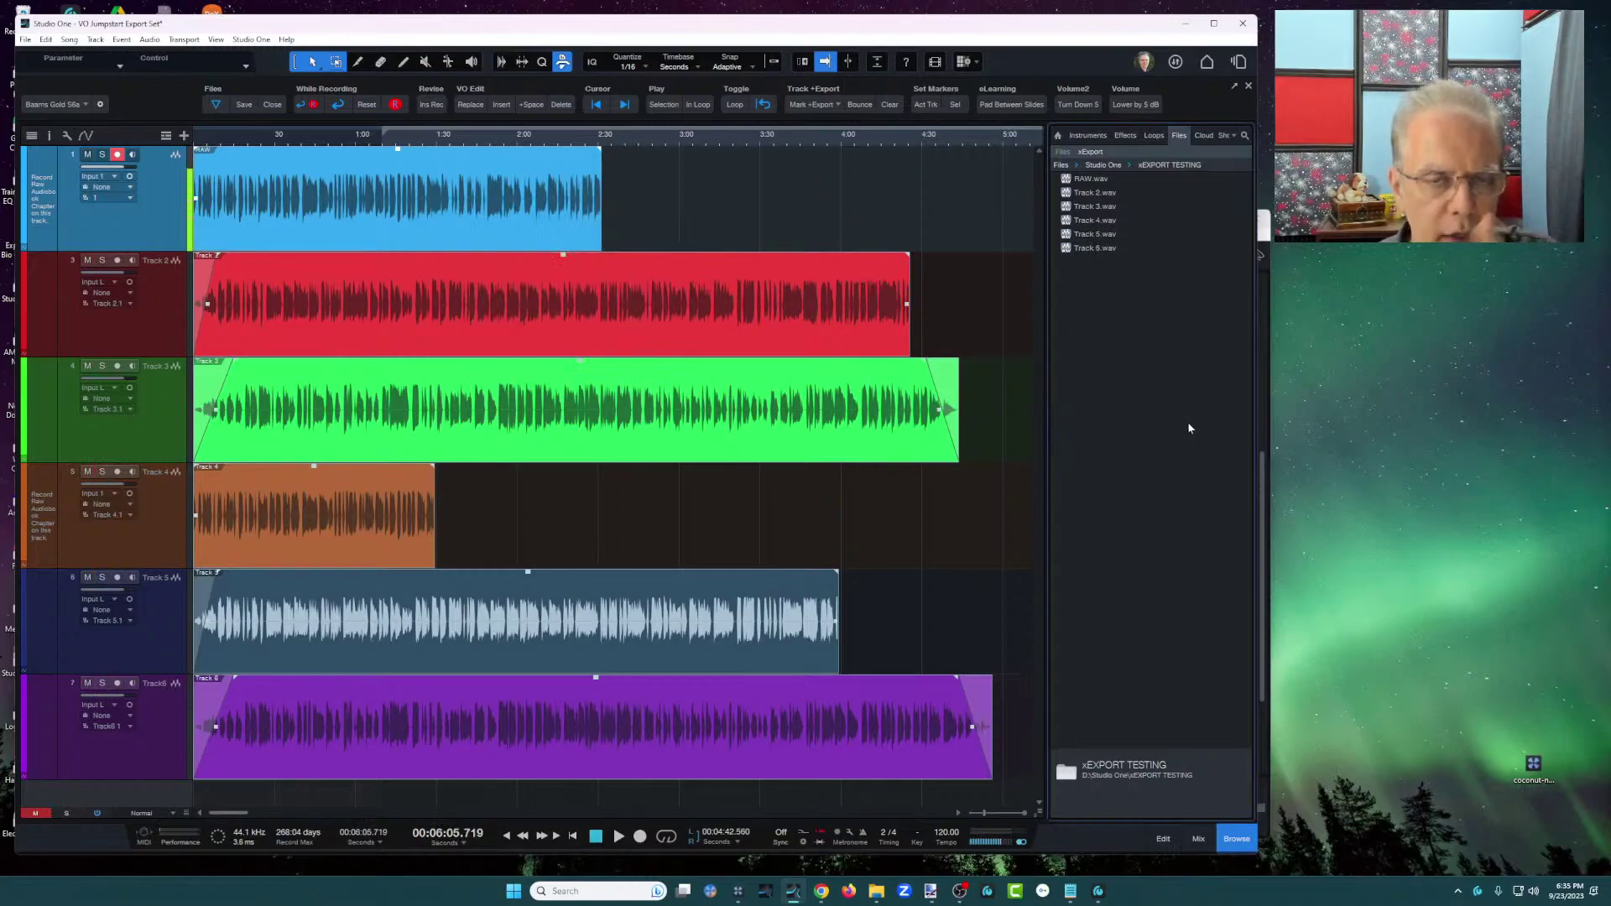
Show xEXPORT TESTING in File Explorer and move that window to the lower right.
{"action": "right_click", "coordinate": [1095, 295]}
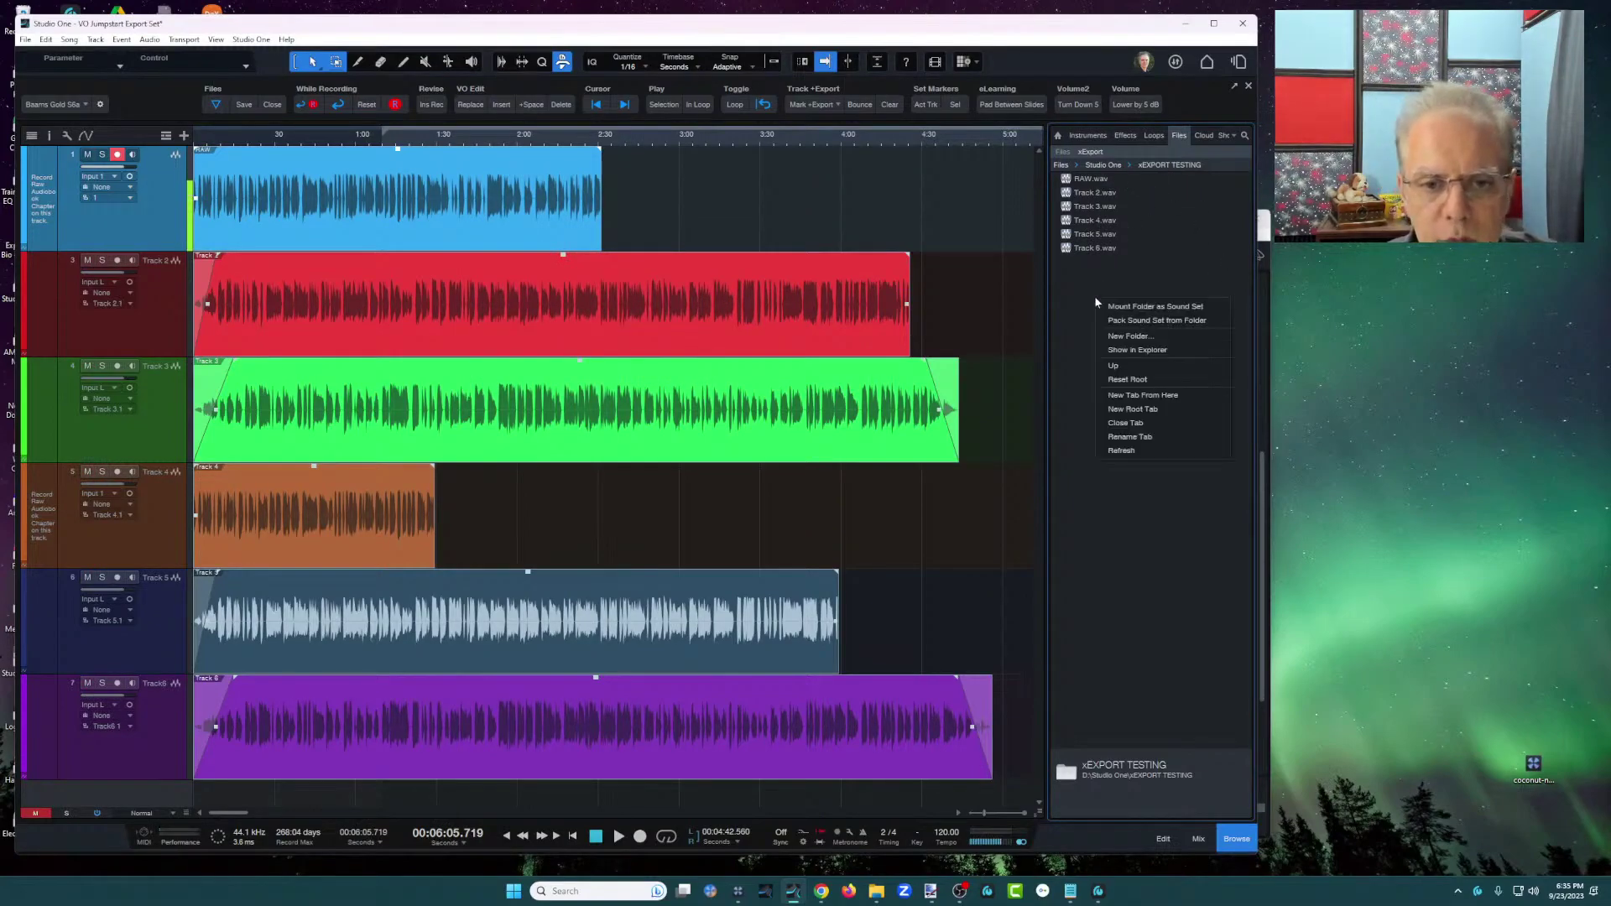
{"action": "left_click", "coordinate": [1137, 352]}
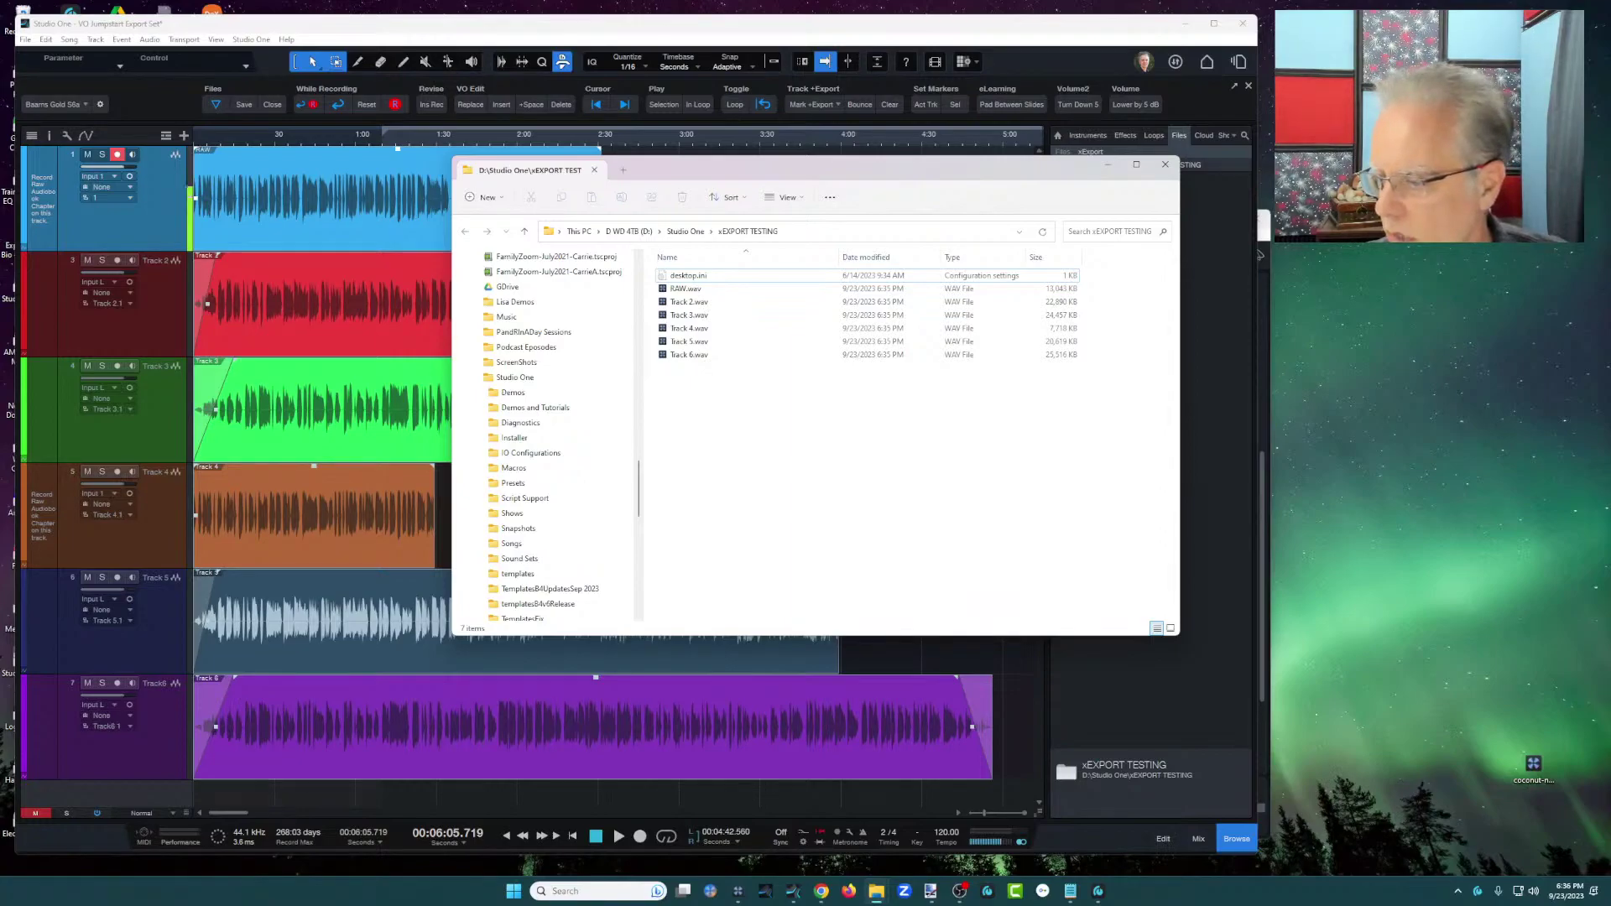
{"action": "key", "text": "alt+Tab"}
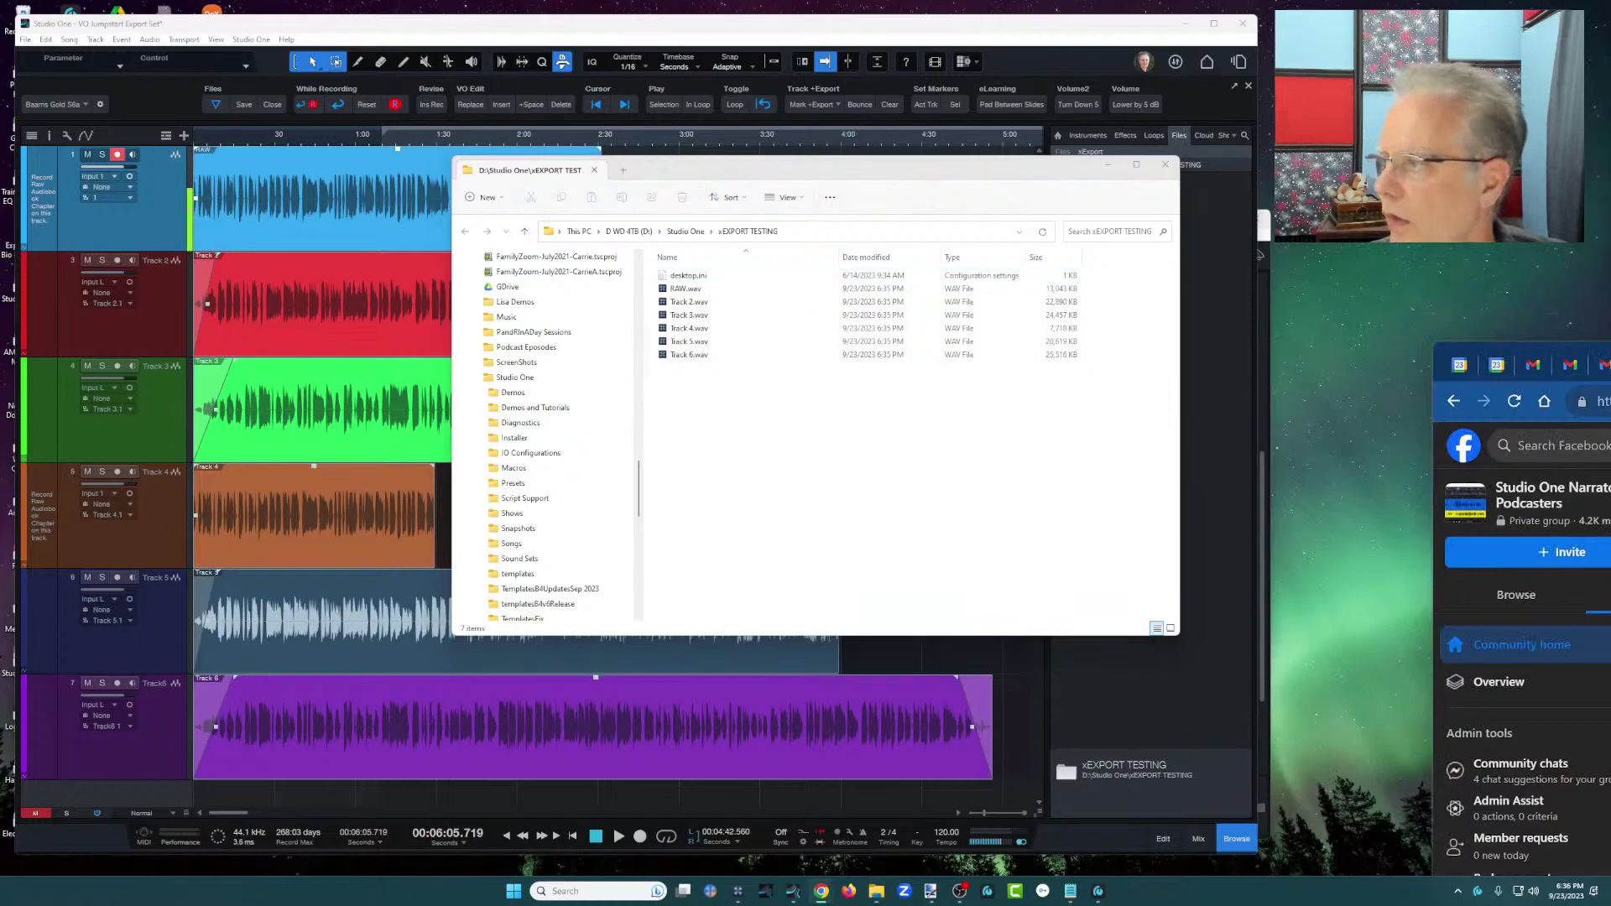
{"action": "key", "text": "super+Down"}
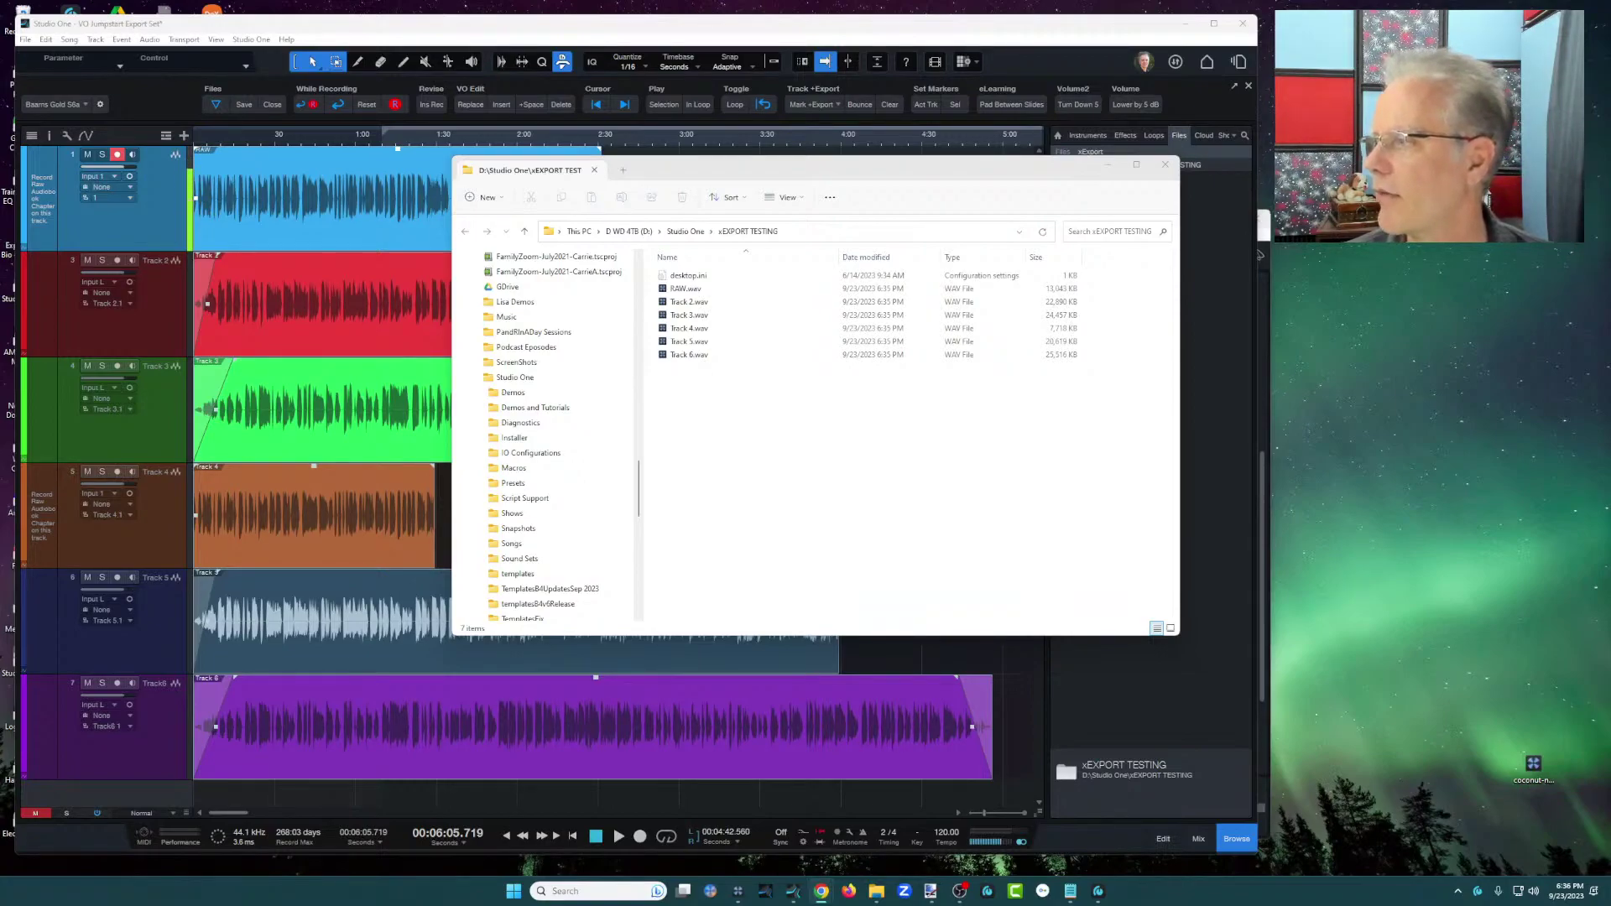
{"action": "key", "text": "alt+Tab"}
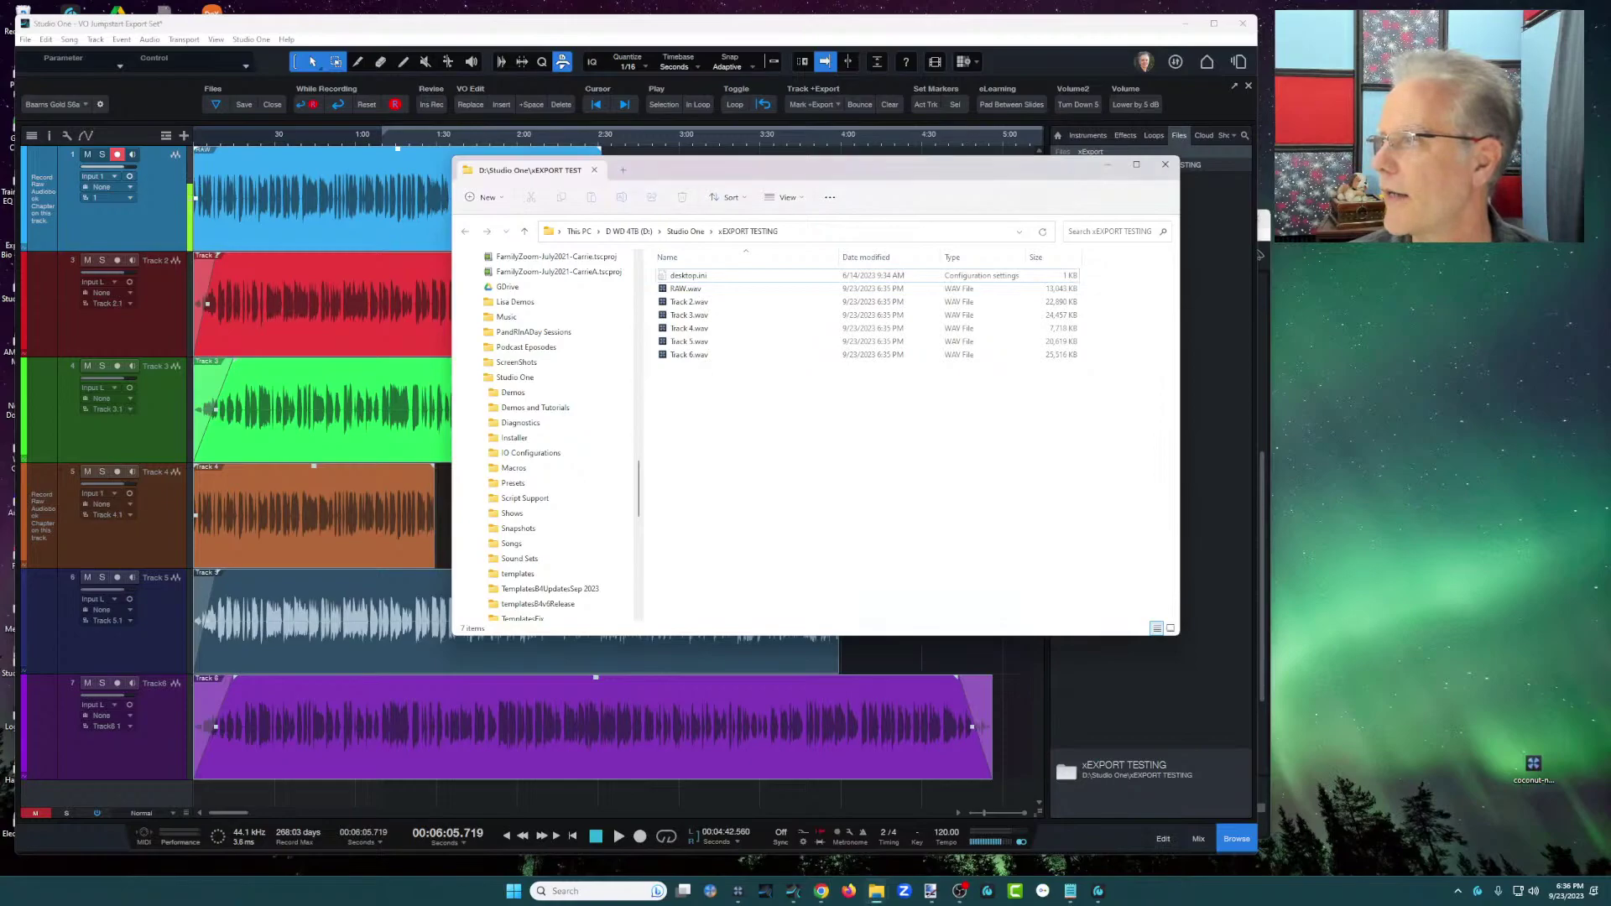
{"action": "key", "text": "alt+Tab"}
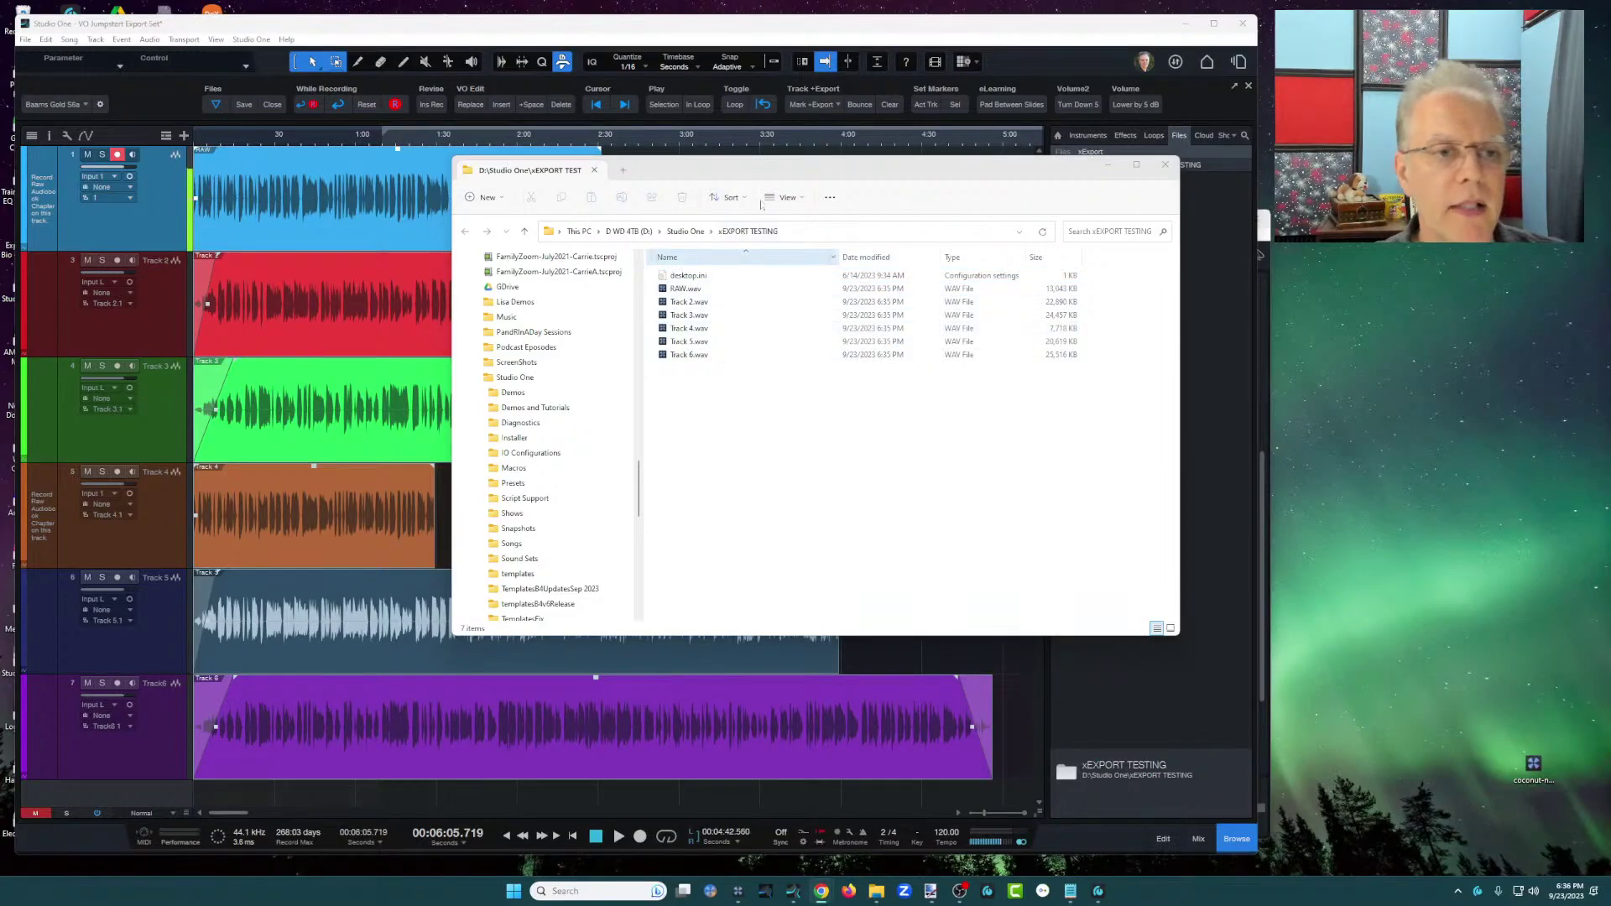
{"action": "left_click_drag", "start_coordinate": [949, 180], "coordinate": [1357, 346]}
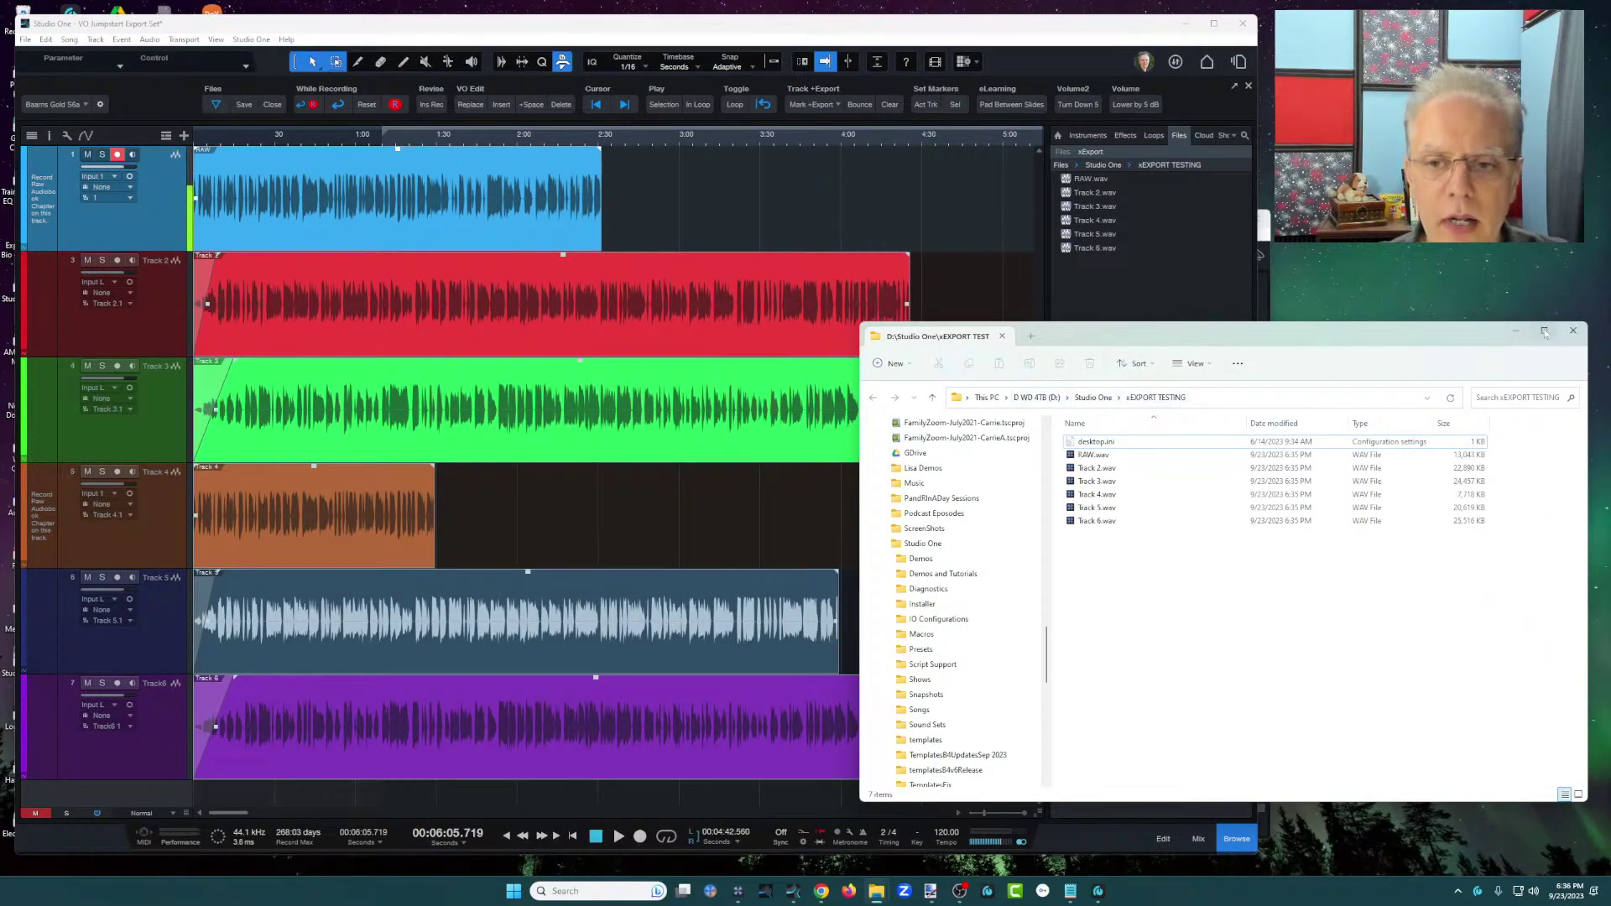
Close the browser and move the red, green, orange, Track 5 and purple clips onto track 1 in order.
{"action": "left_click", "coordinate": [1116, 308]}
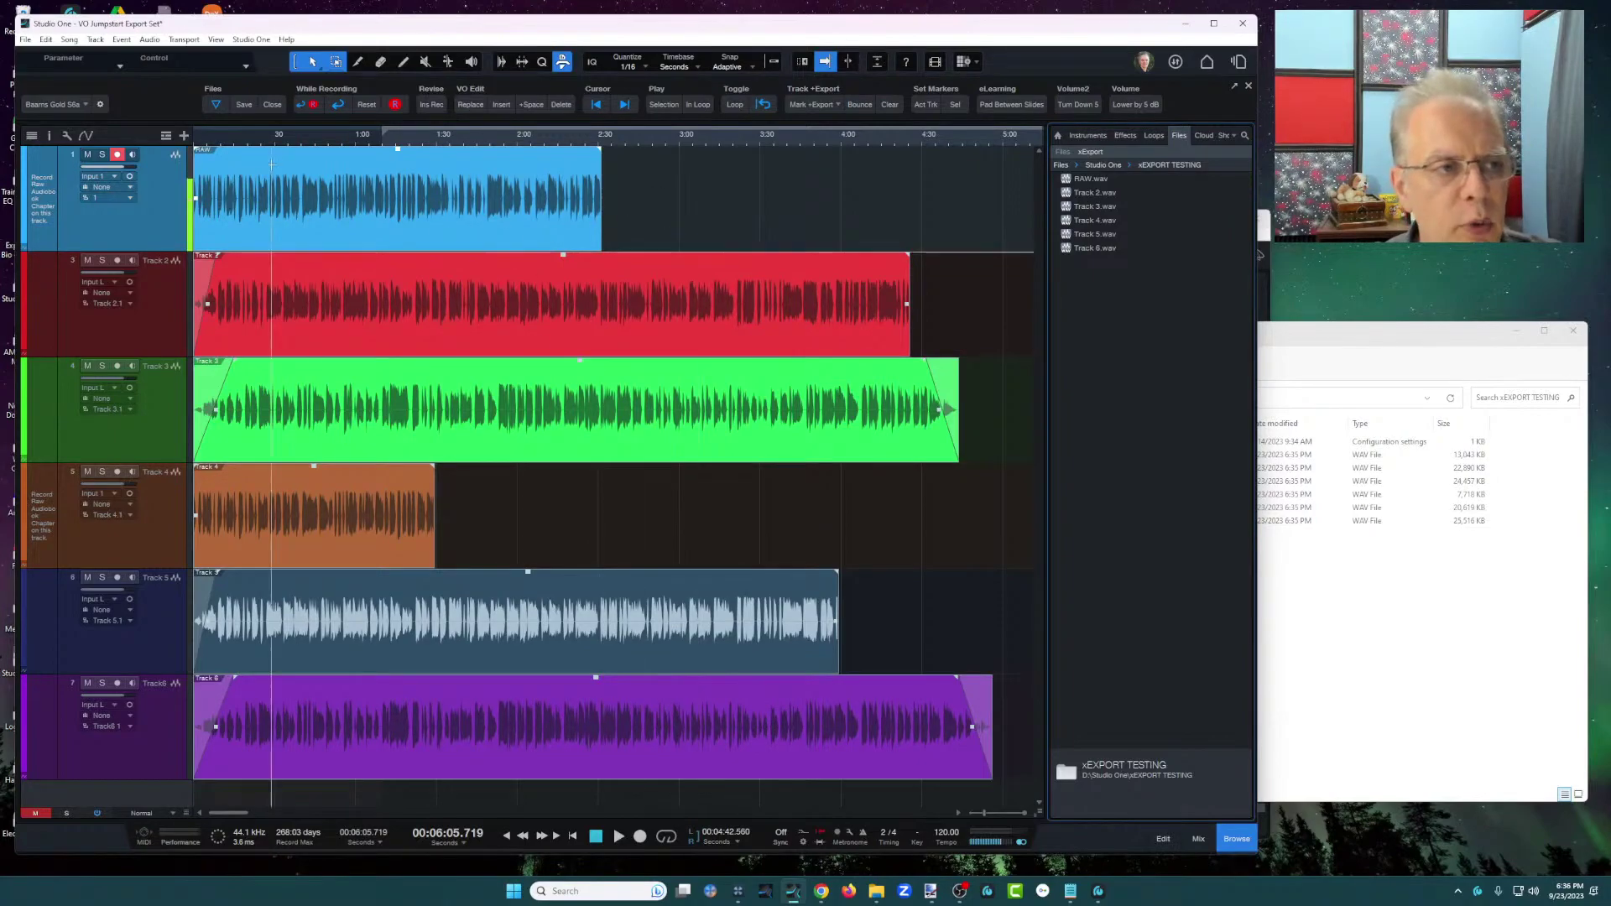
{"action": "left_click", "coordinate": [1250, 841]}
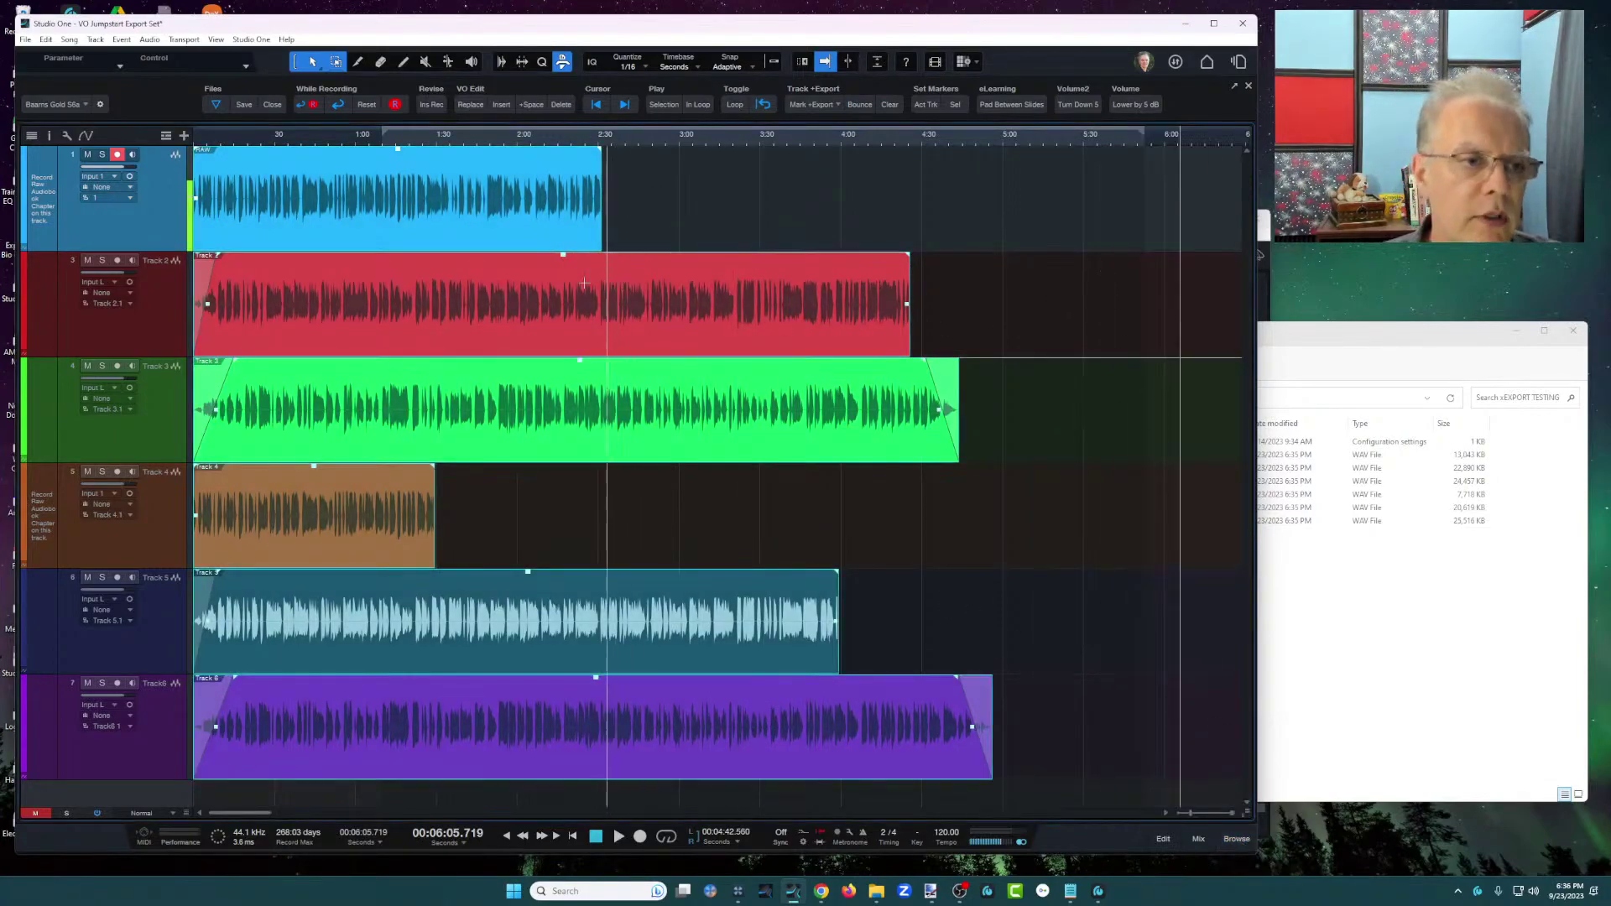
{"action": "left_click", "coordinate": [541, 323]}
{"action": "left_click_drag", "start_coordinate": [539, 322], "coordinate": [981, 215]}
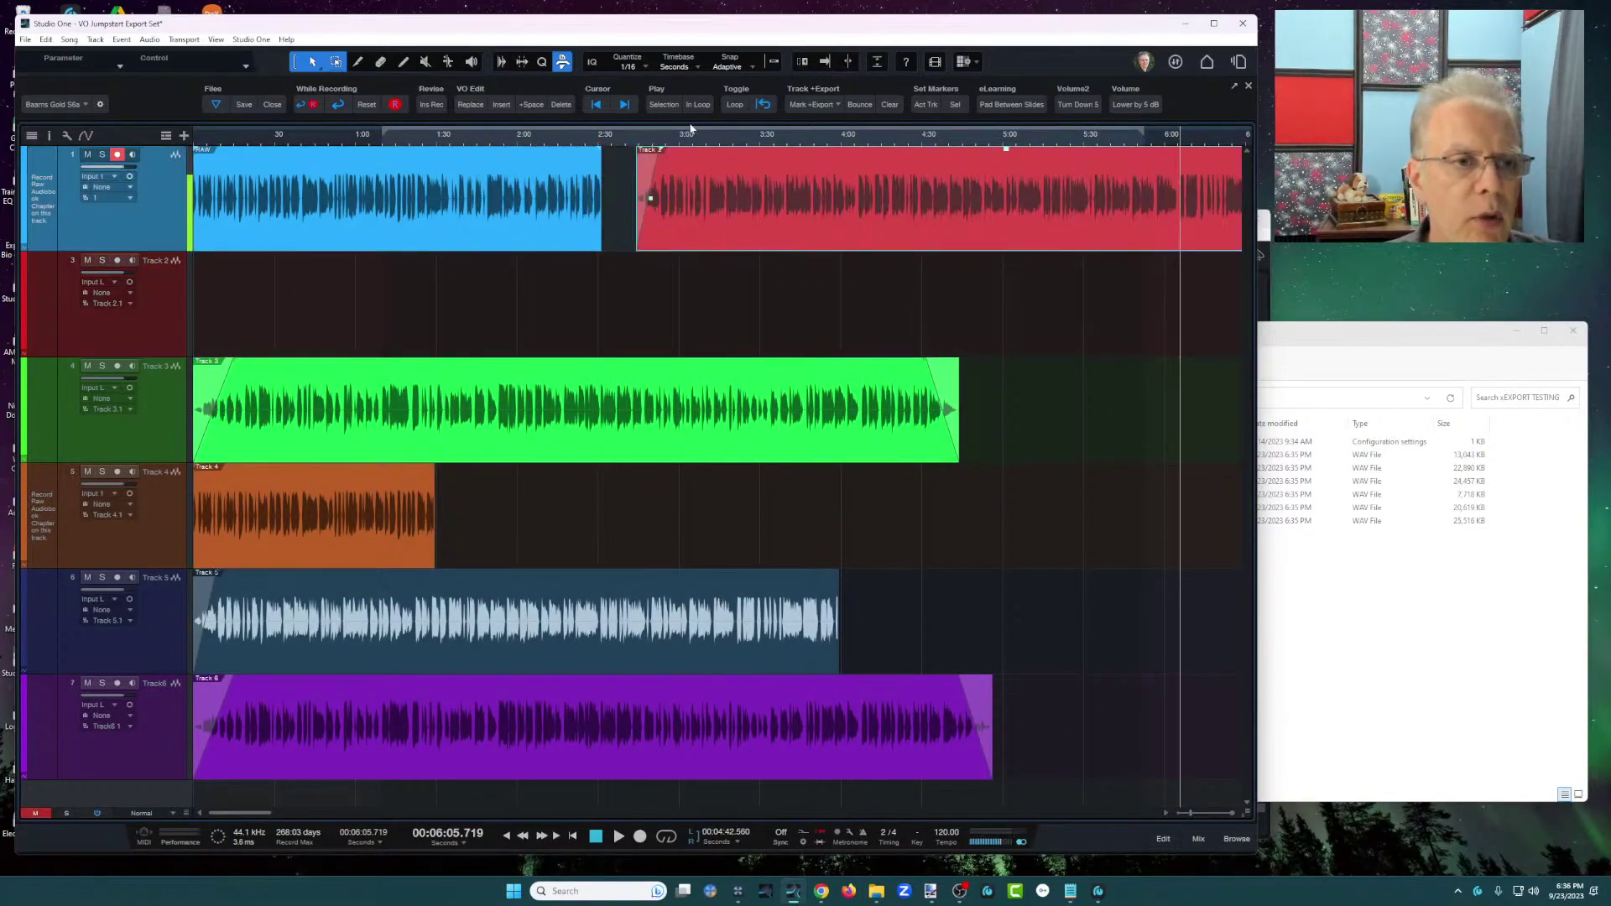
{"action": "scroll", "coordinate": [705, 141], "scroll_direction": "down", "scroll_amount": 5}
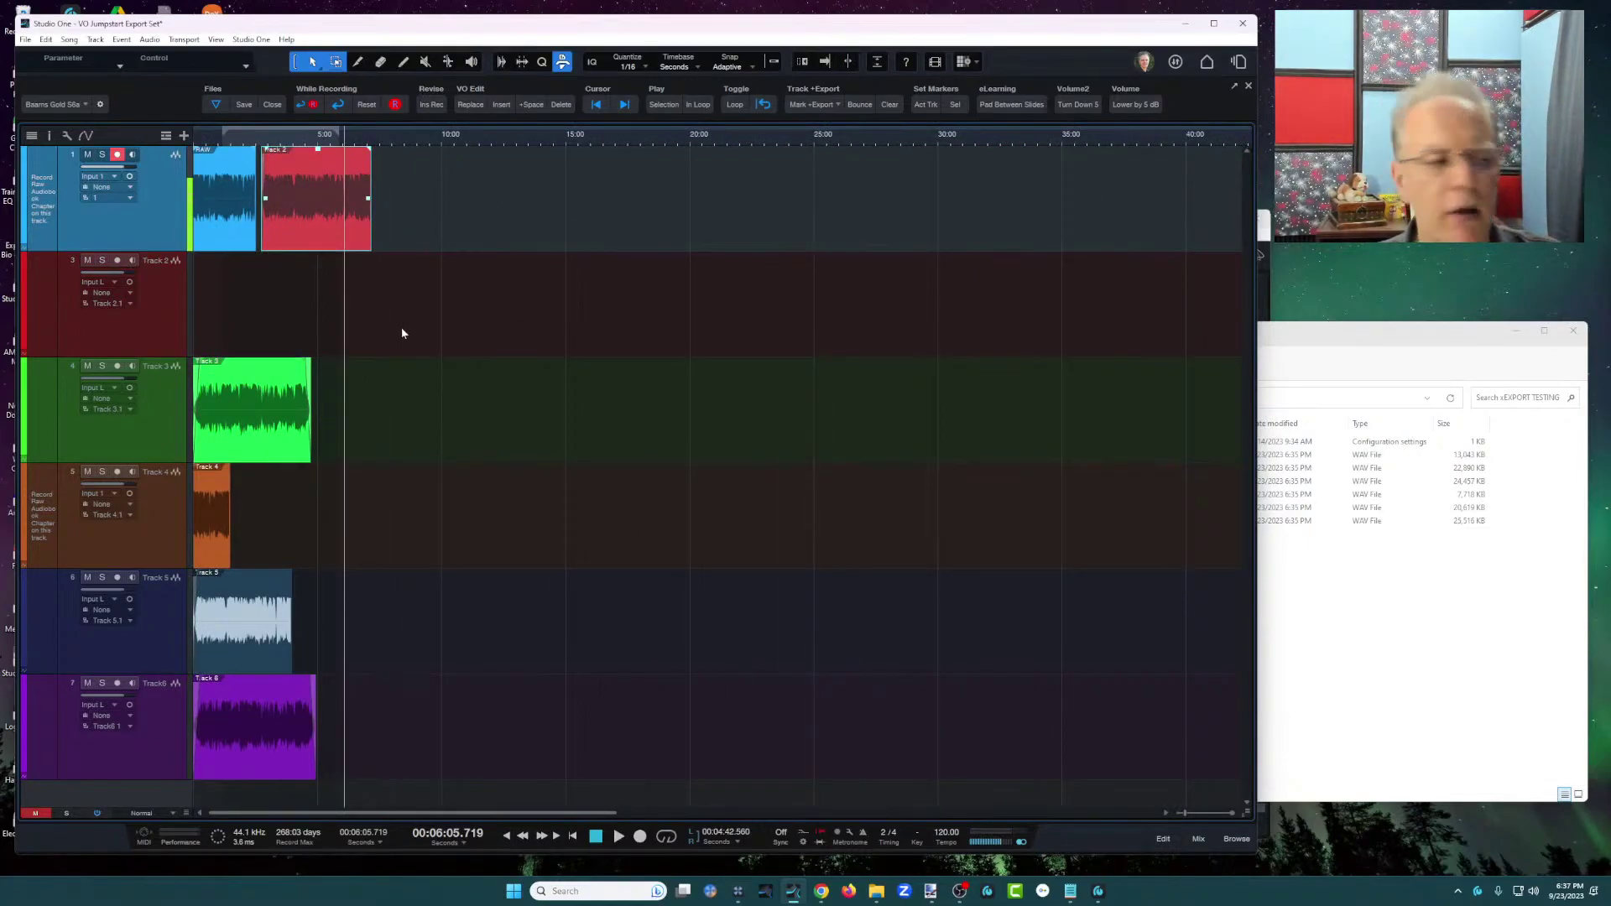
{"action": "left_click_drag", "start_coordinate": [243, 403], "coordinate": [438, 235]}
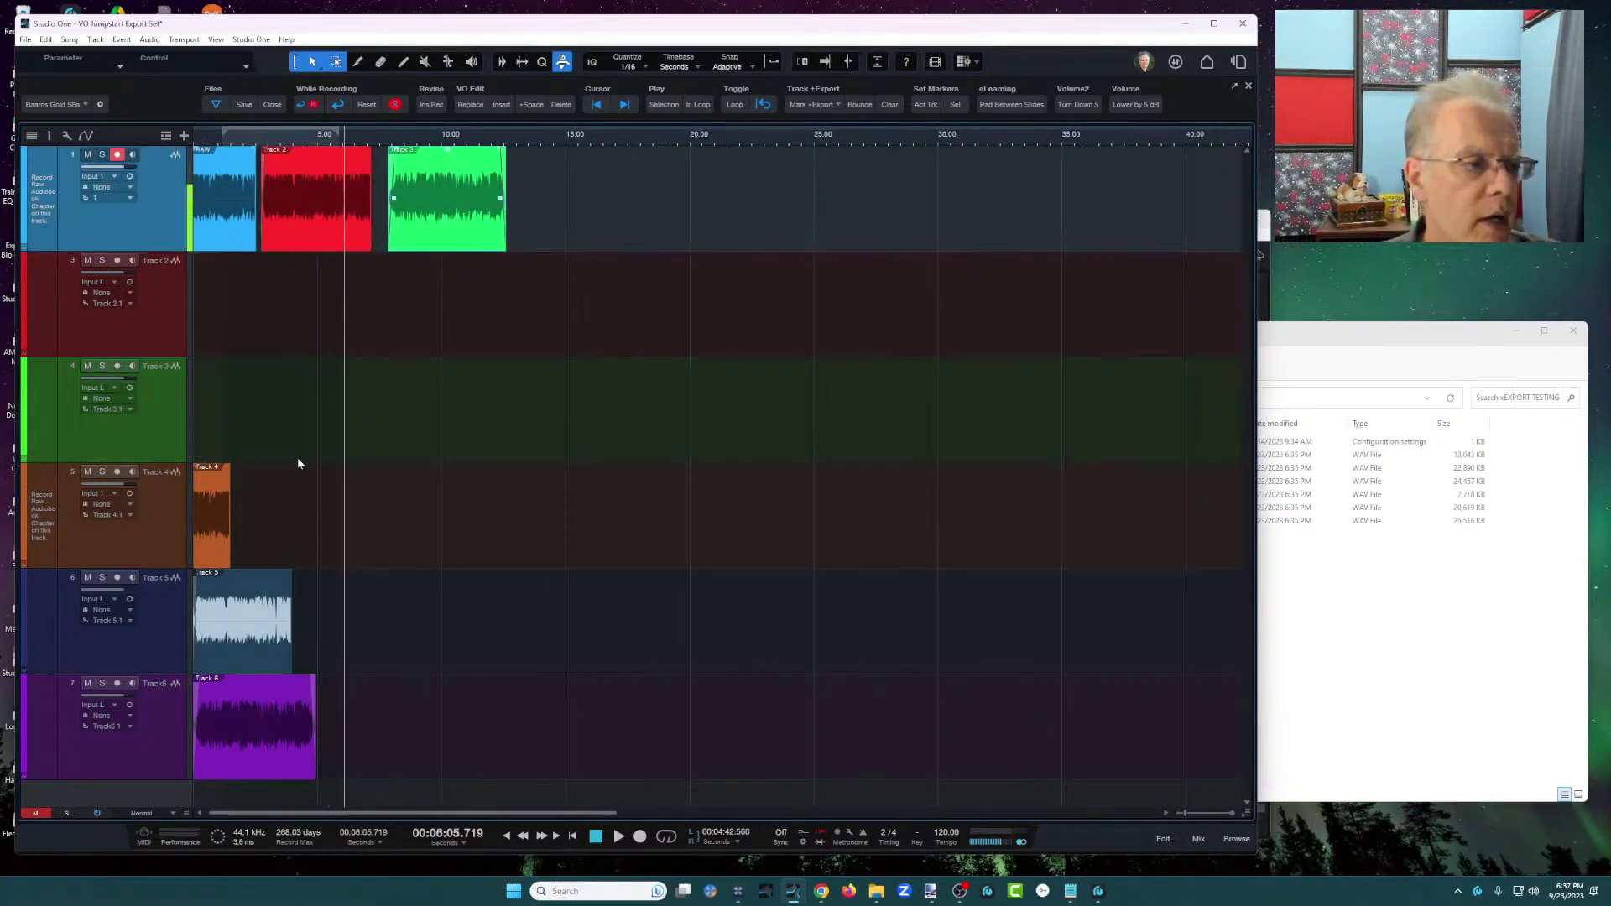
{"action": "left_click_drag", "start_coordinate": [222, 529], "coordinate": [537, 210]}
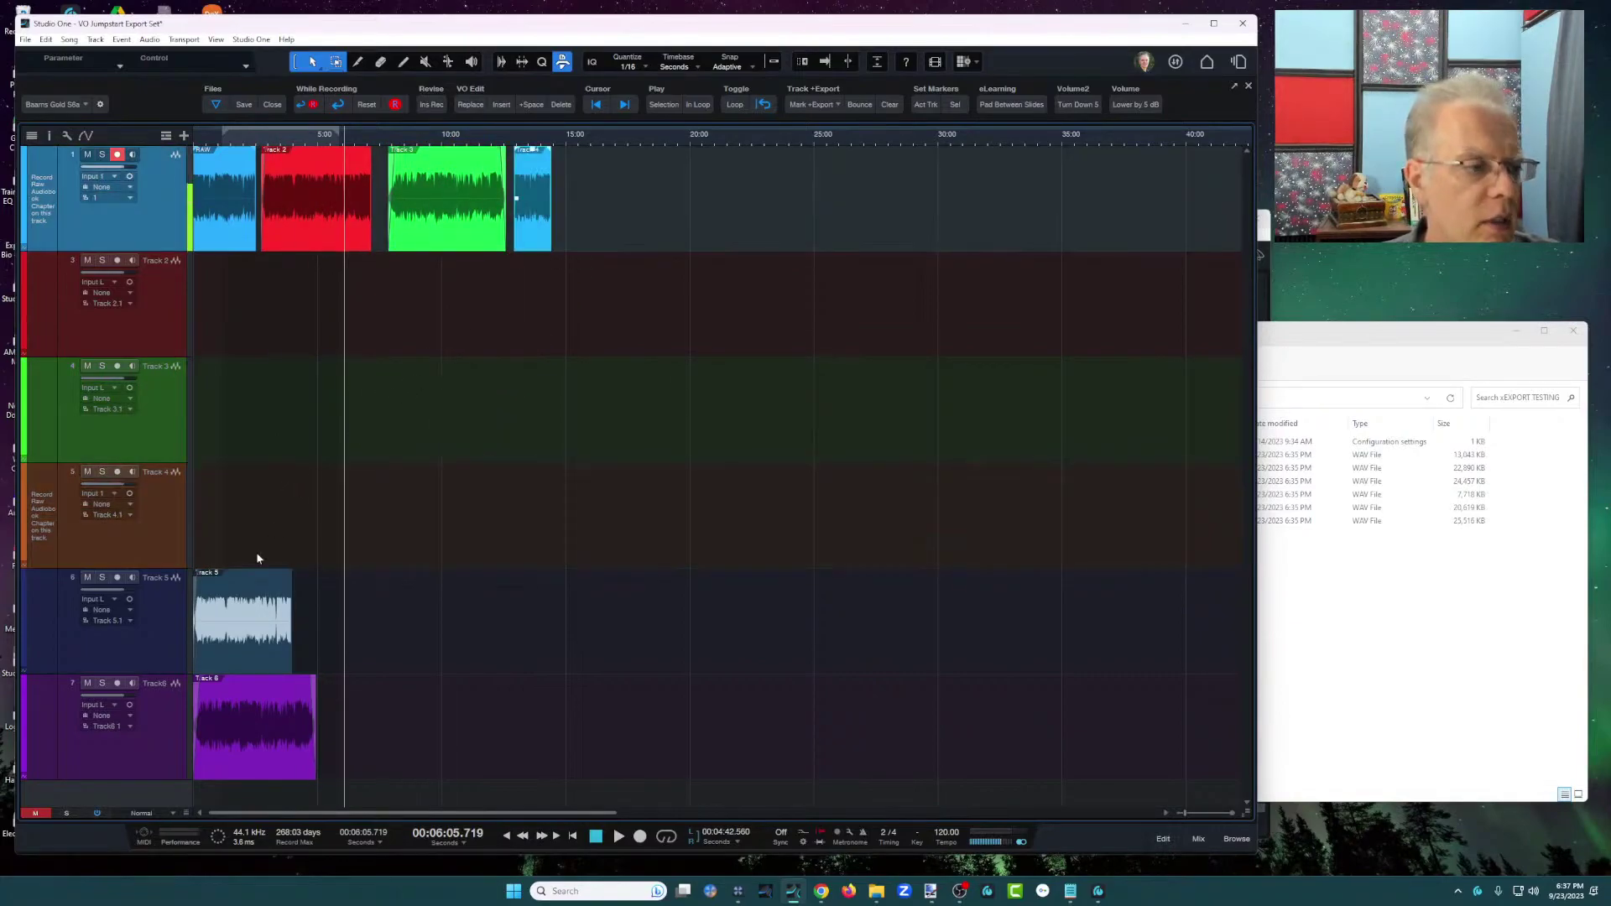
{"action": "left_click_drag", "start_coordinate": [250, 637], "coordinate": [650, 214]}
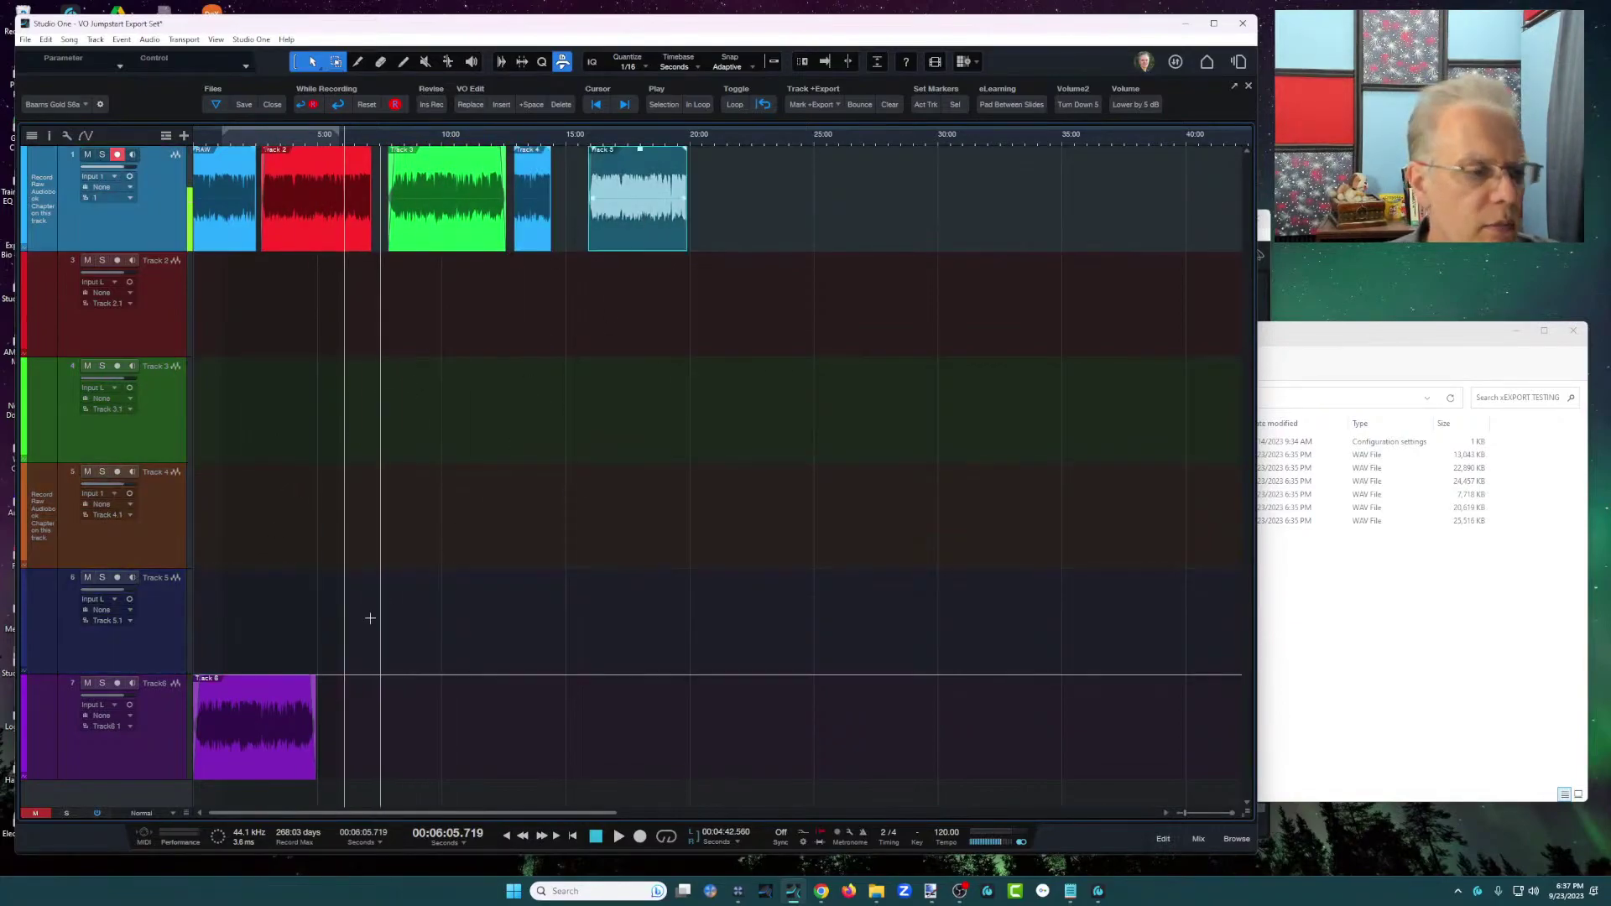
{"action": "left_click", "coordinate": [260, 765]}
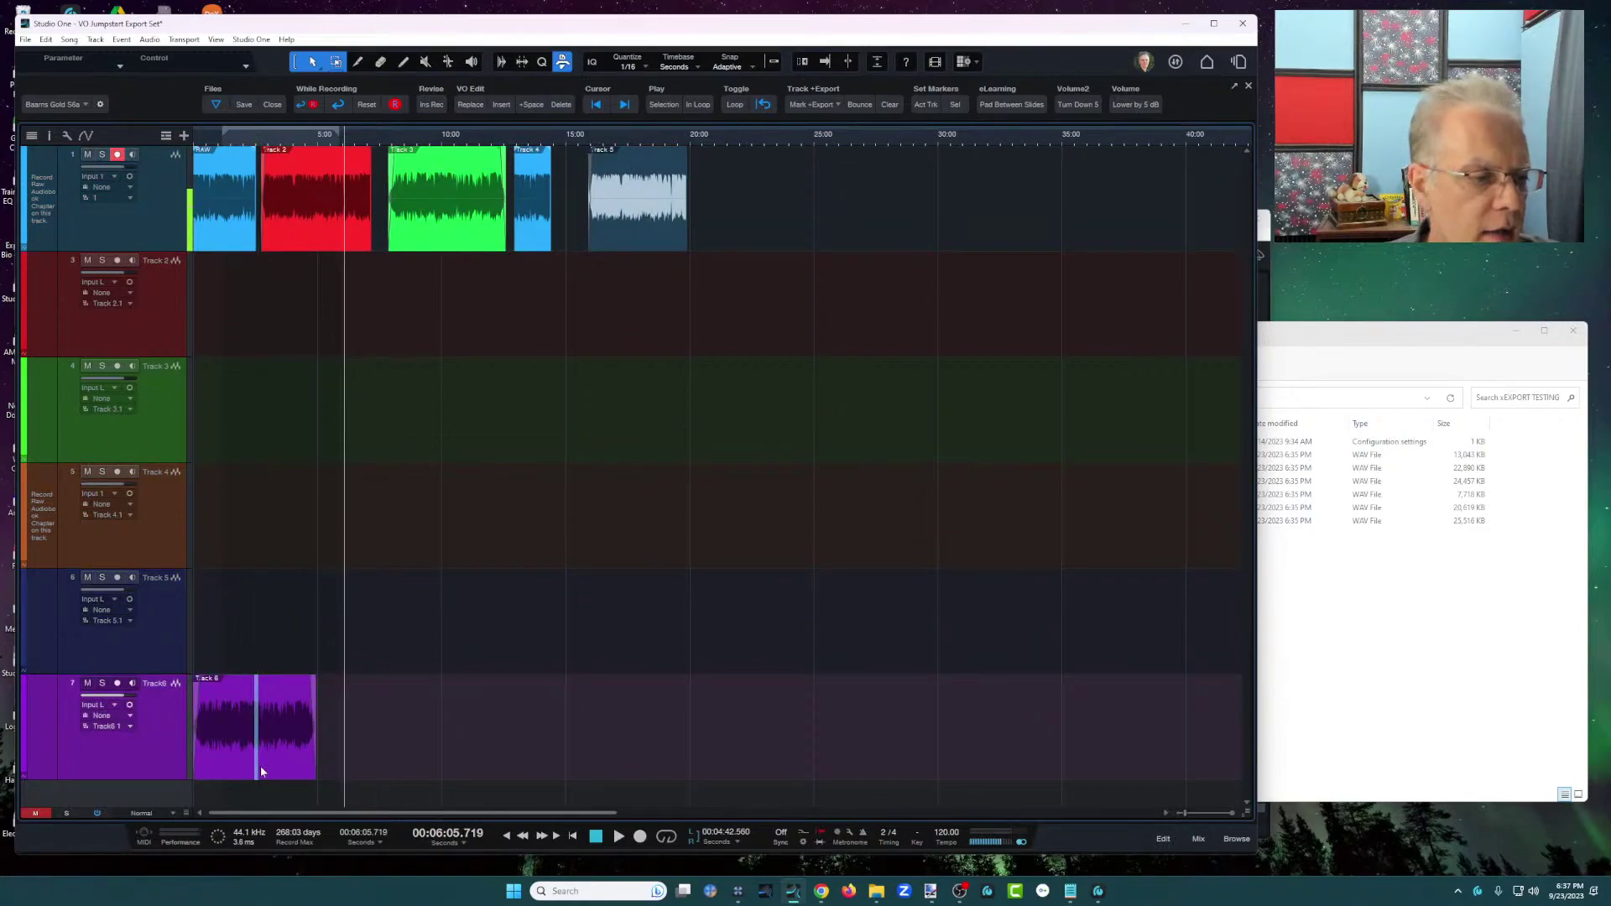
{"action": "left_click_drag", "start_coordinate": [260, 765], "coordinate": [799, 215]}
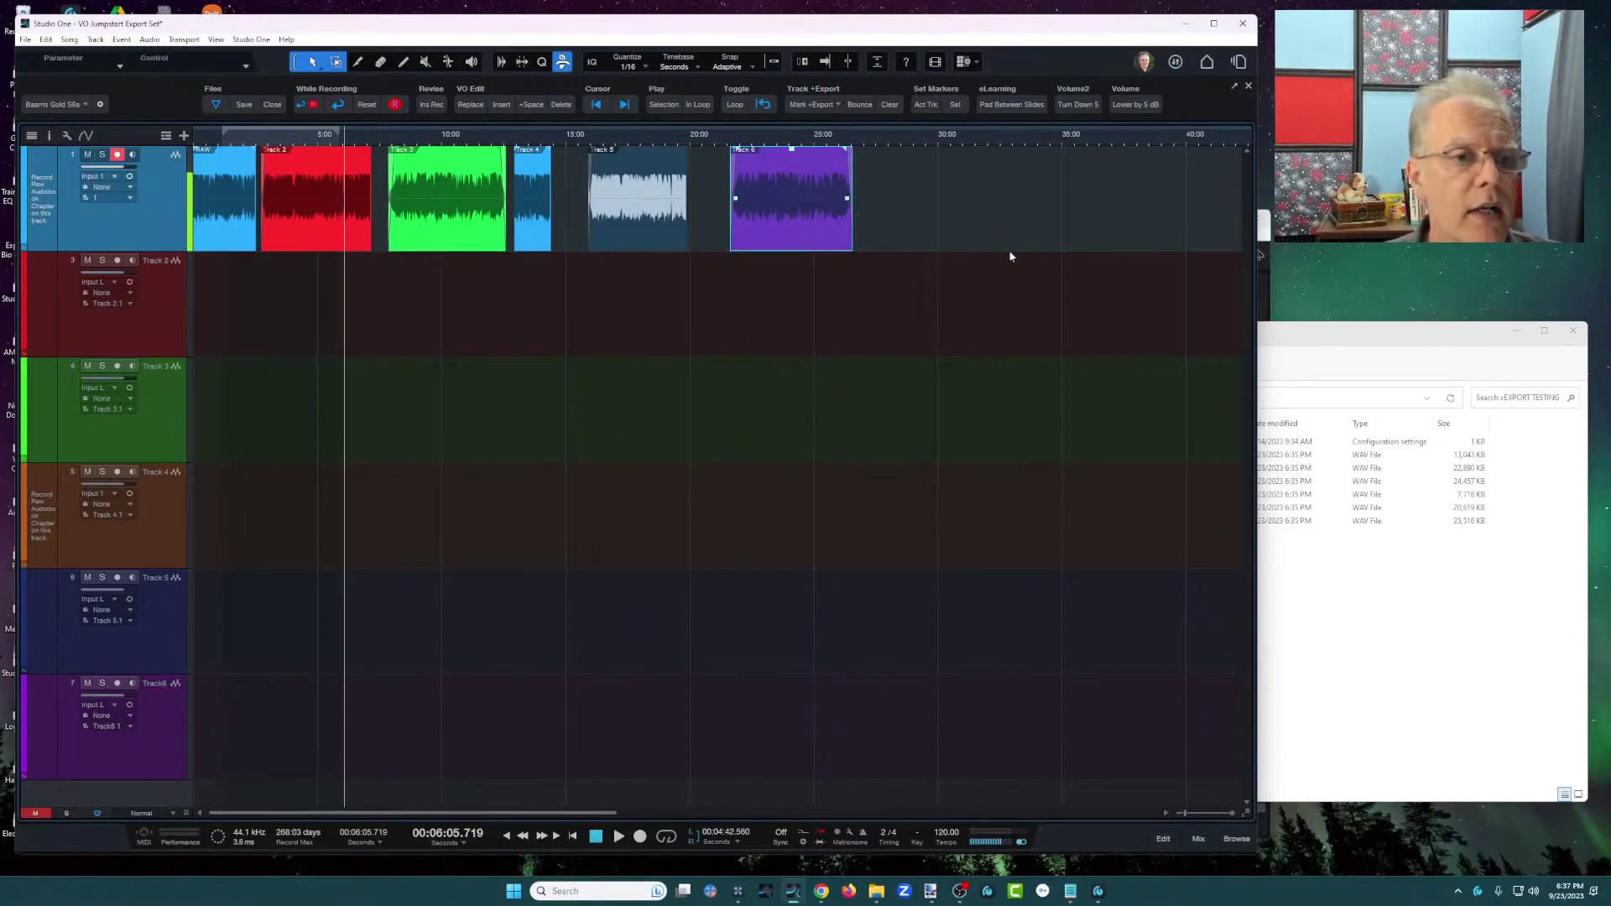
Select all six clips now on track 1.
{"action": "left_click_drag", "start_coordinate": [952, 230], "coordinate": [232, 226]}
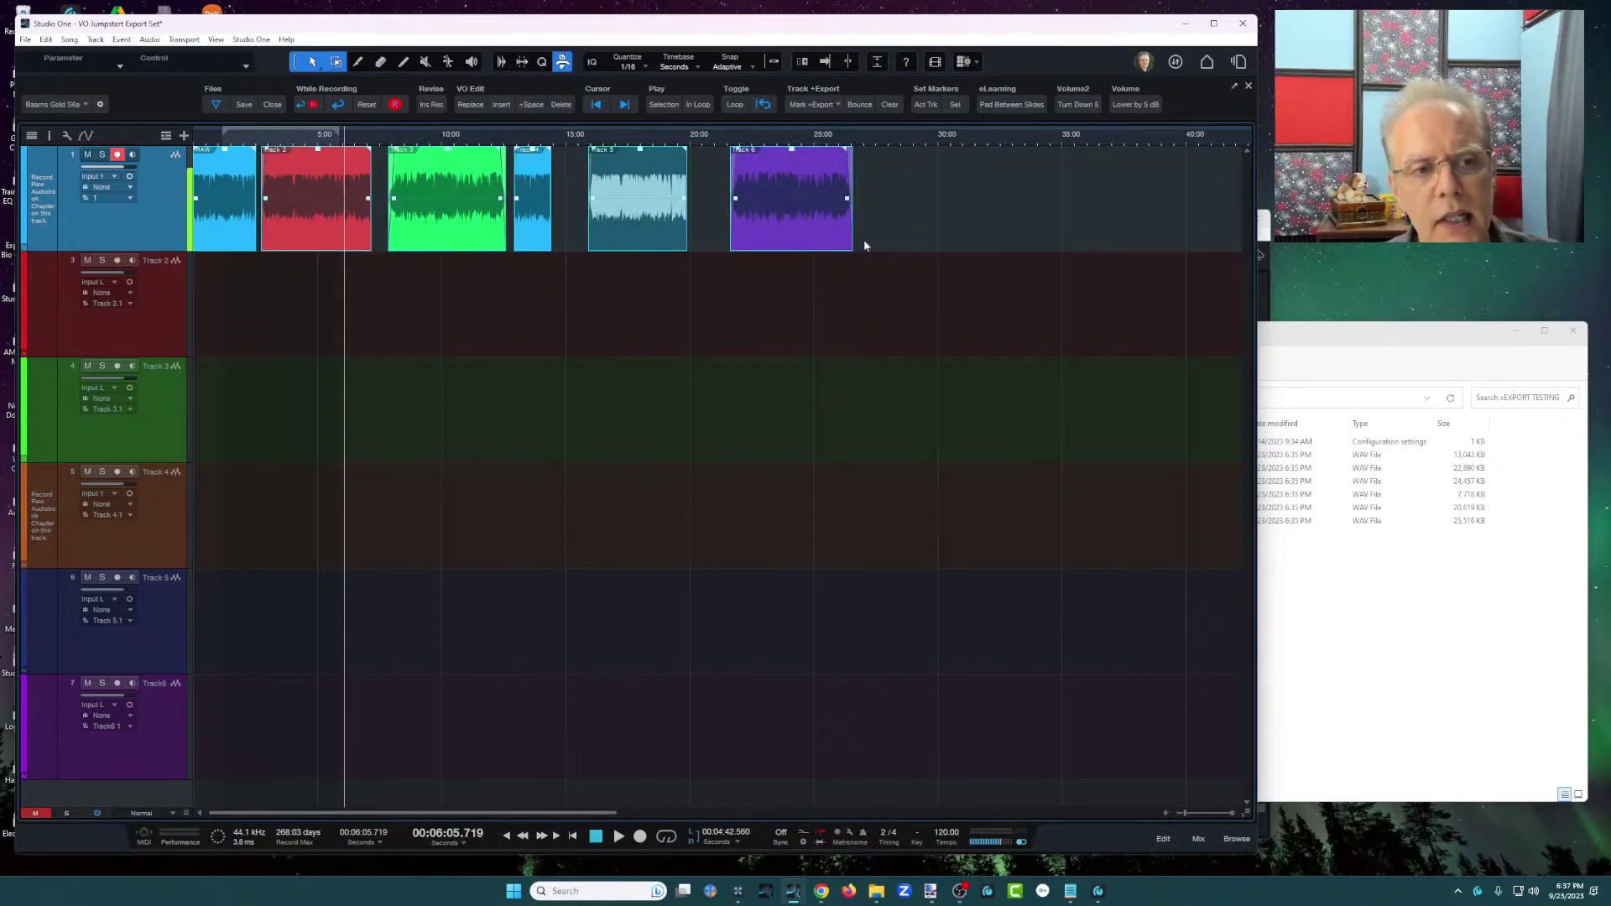
{"action": "left_click", "coordinate": [801, 241]}
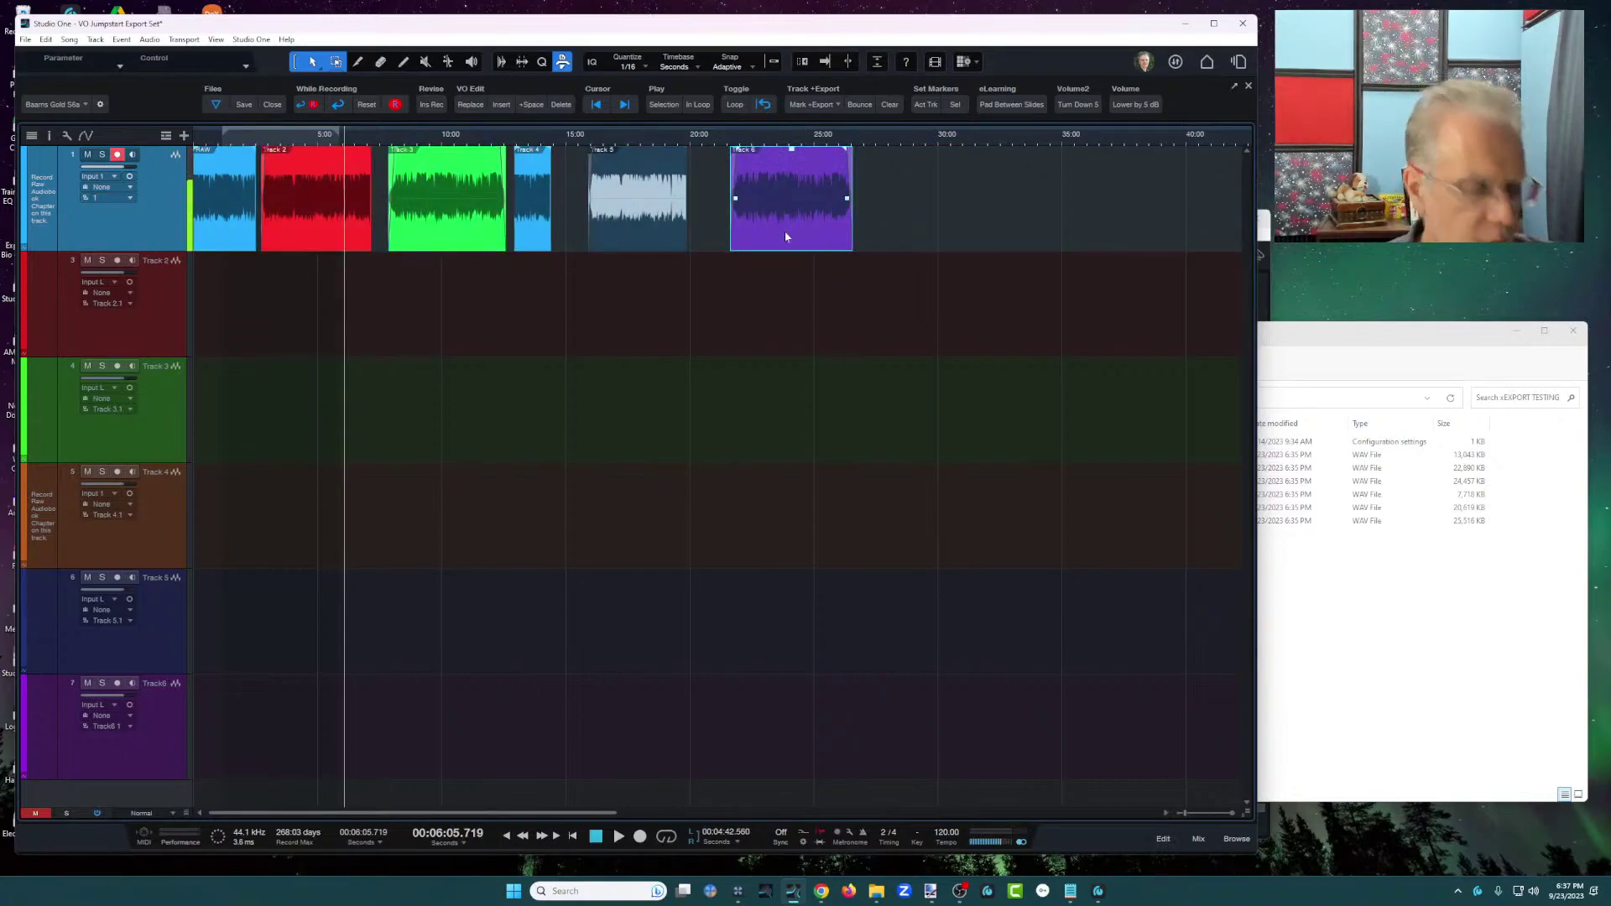
{"action": "key", "text": "ctrl+a"}
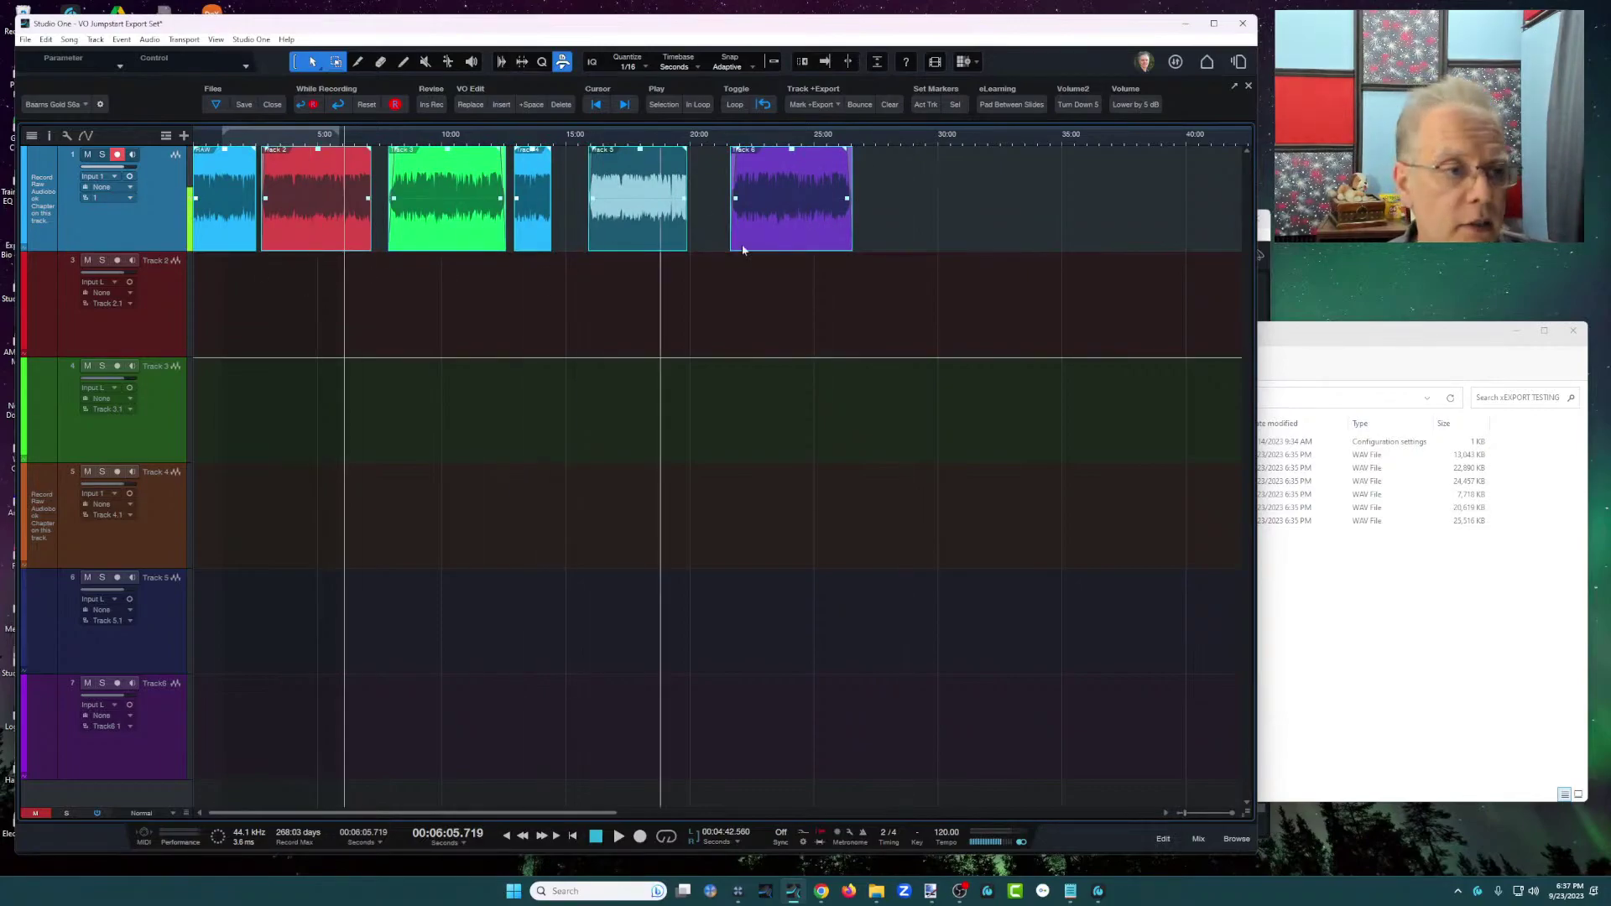
Apply Event > Remove Gaps, return the playhead to 00:00:00.000 and turn on follow playback.
{"action": "left_click", "coordinate": [123, 40]}
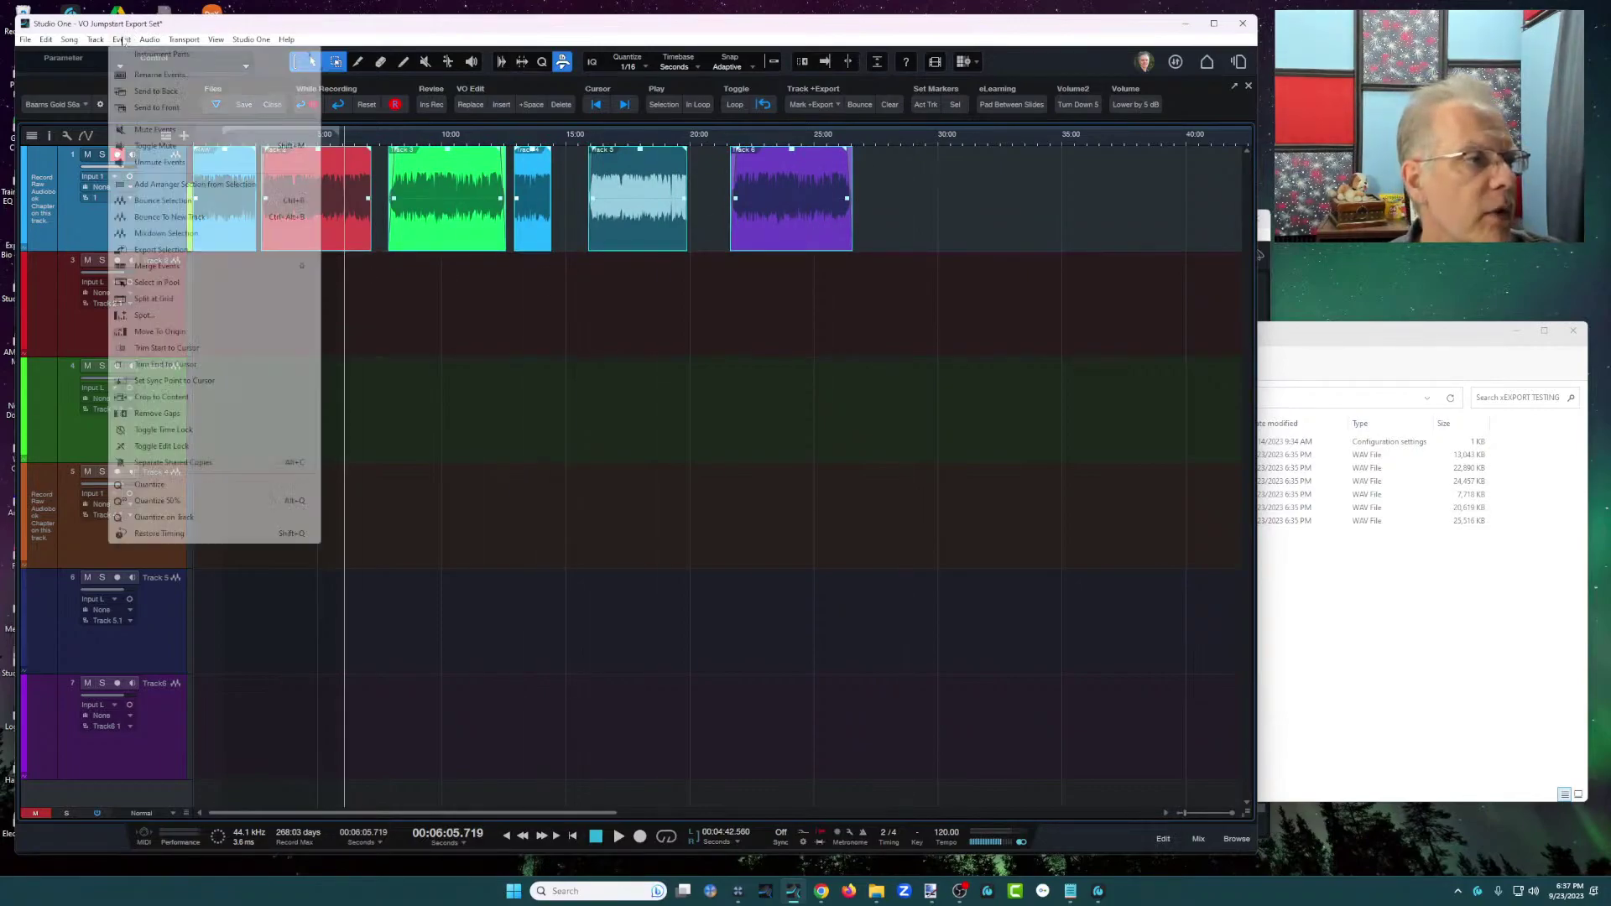
{"action": "left_click", "coordinate": [157, 413]}
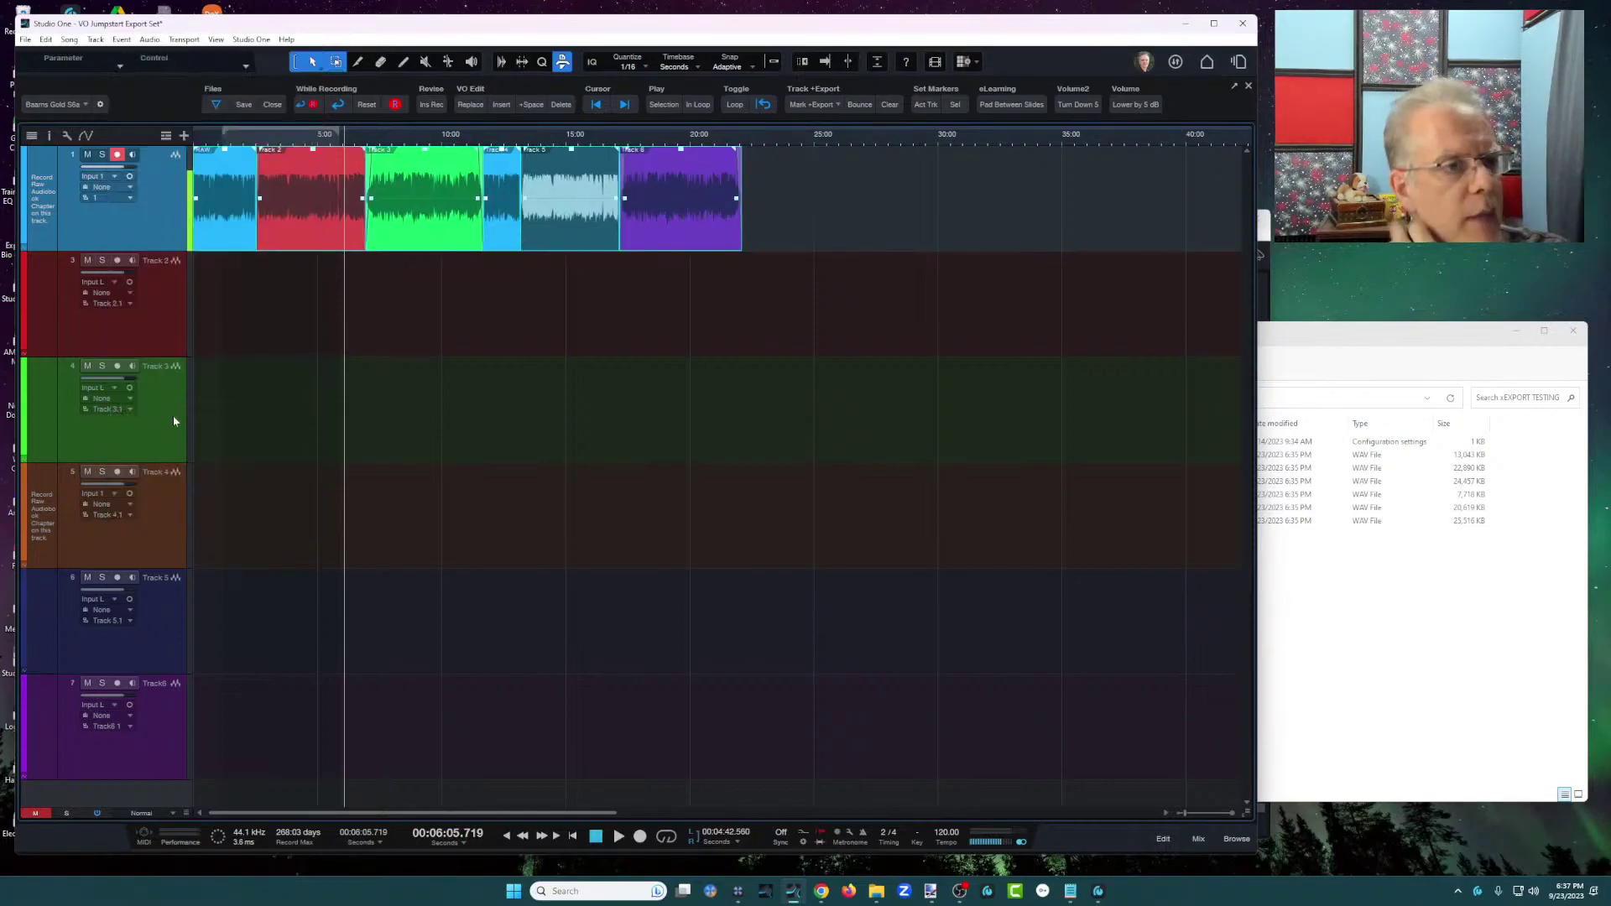
{"action": "left_click", "coordinate": [234, 239]}
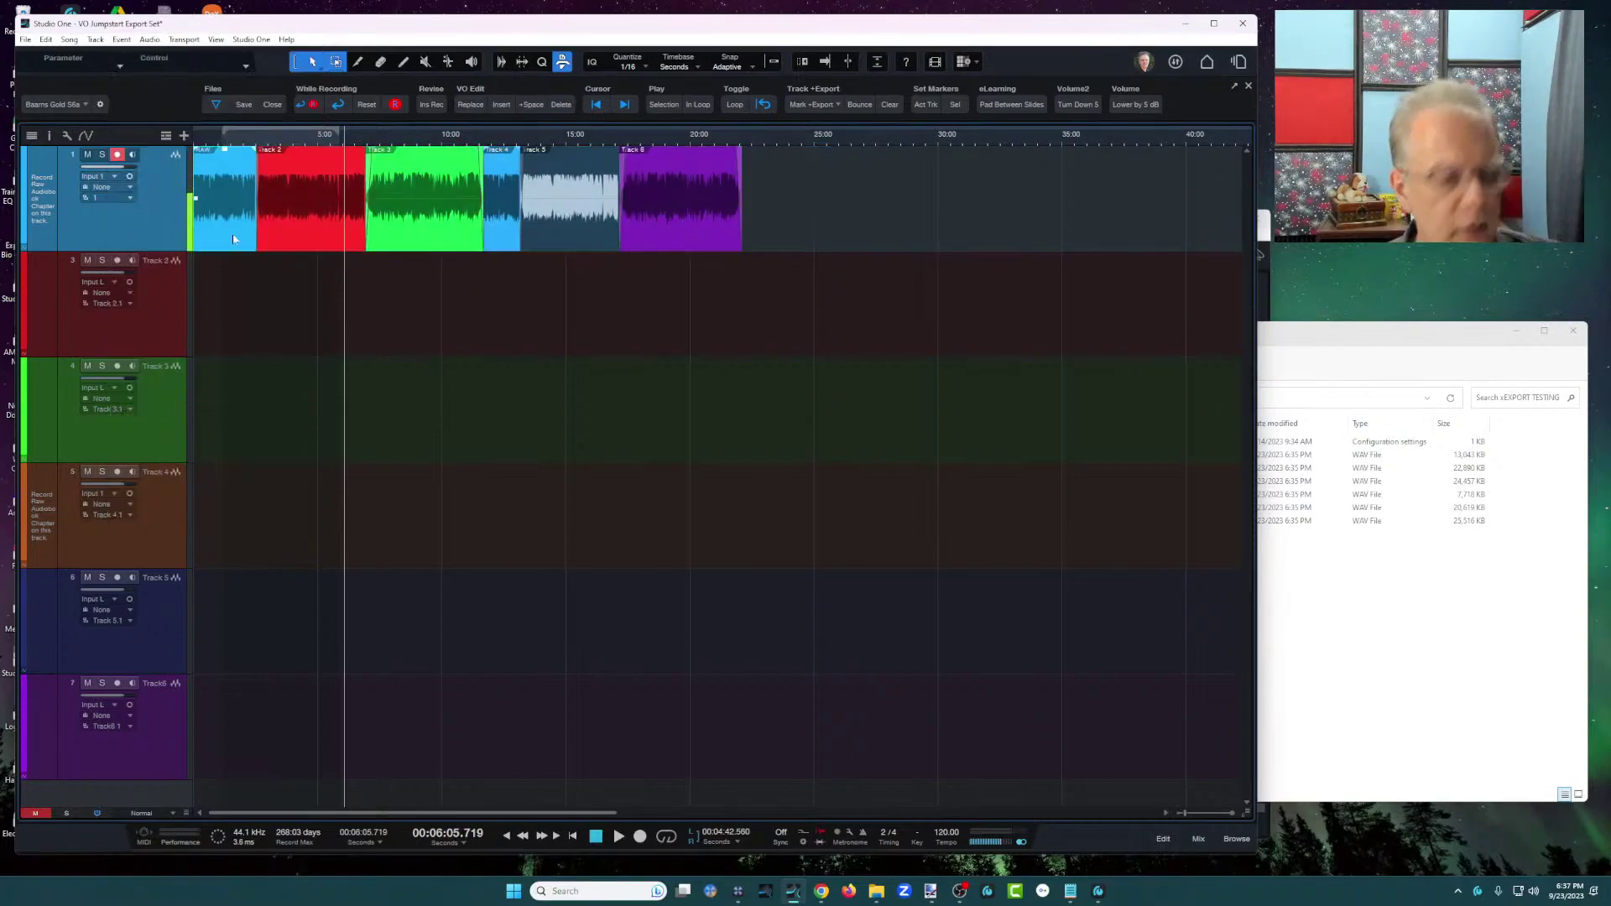
{"action": "key", "text": "Home"}
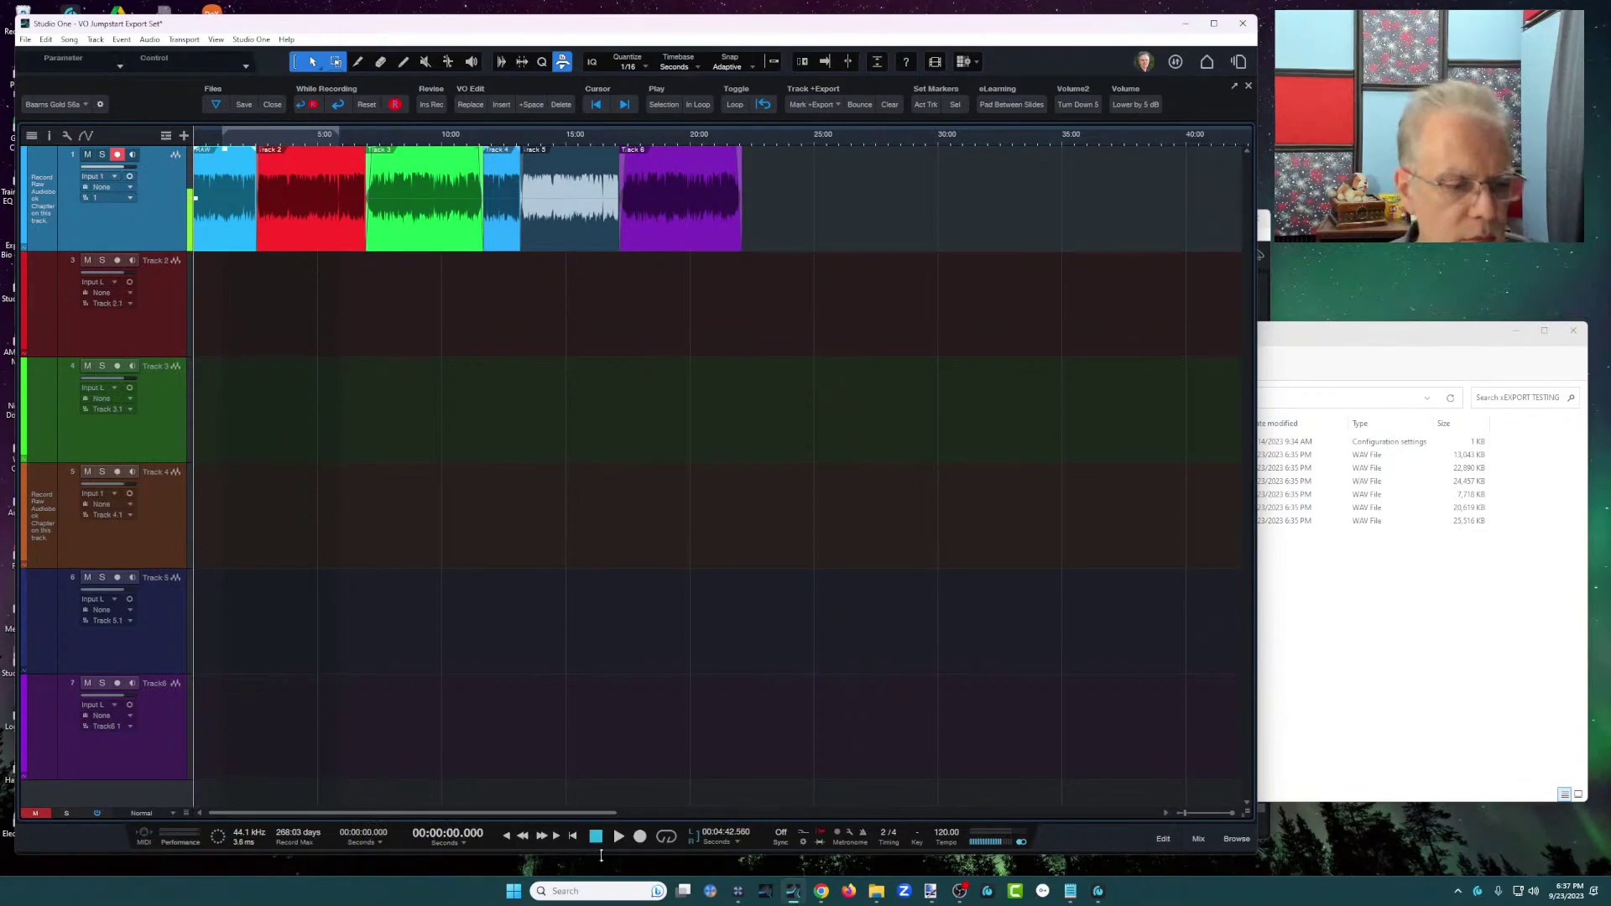
{"action": "key", "text": "f"}
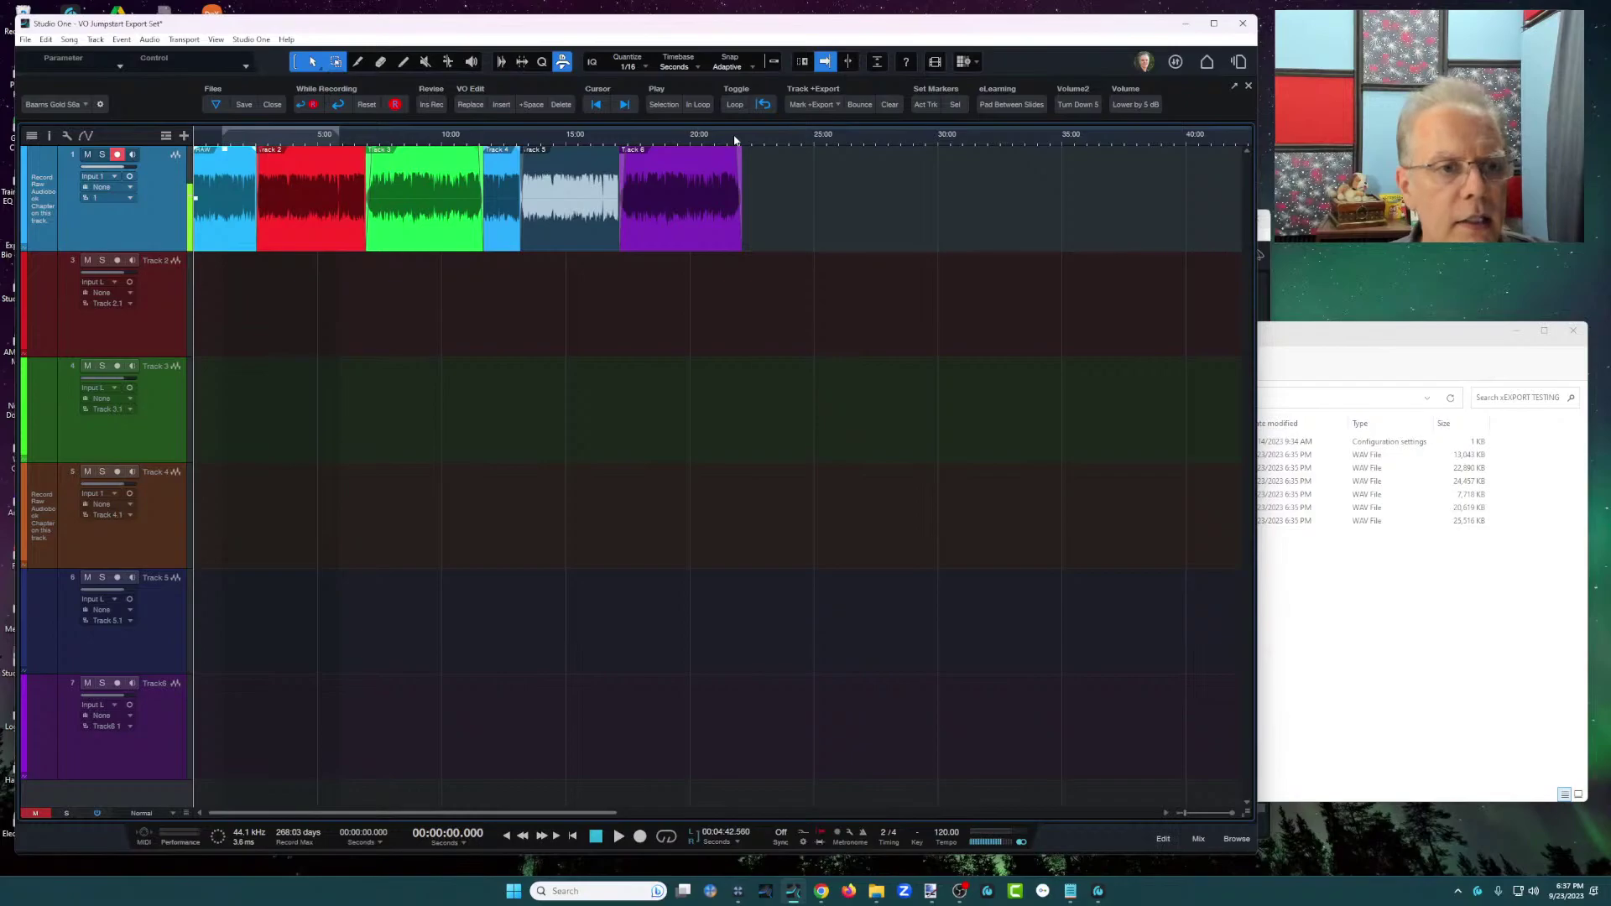
Show the marker lane and nudge the song end marker slightly later.
{"action": "left_click", "coordinate": [167, 135]}
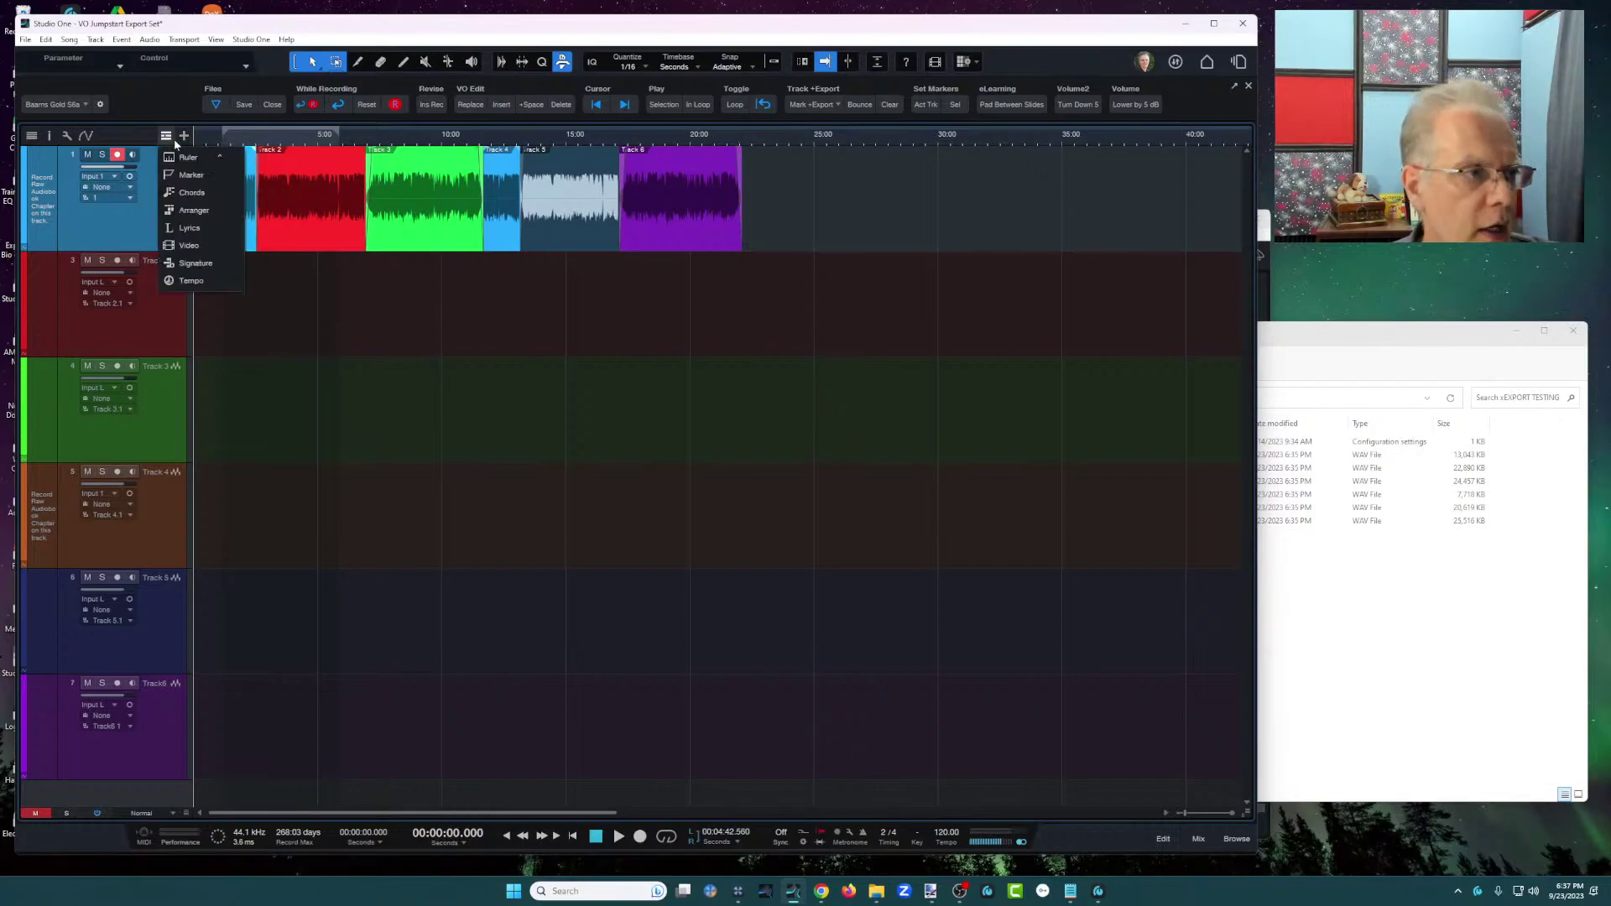
{"action": "left_click", "coordinate": [210, 173]}
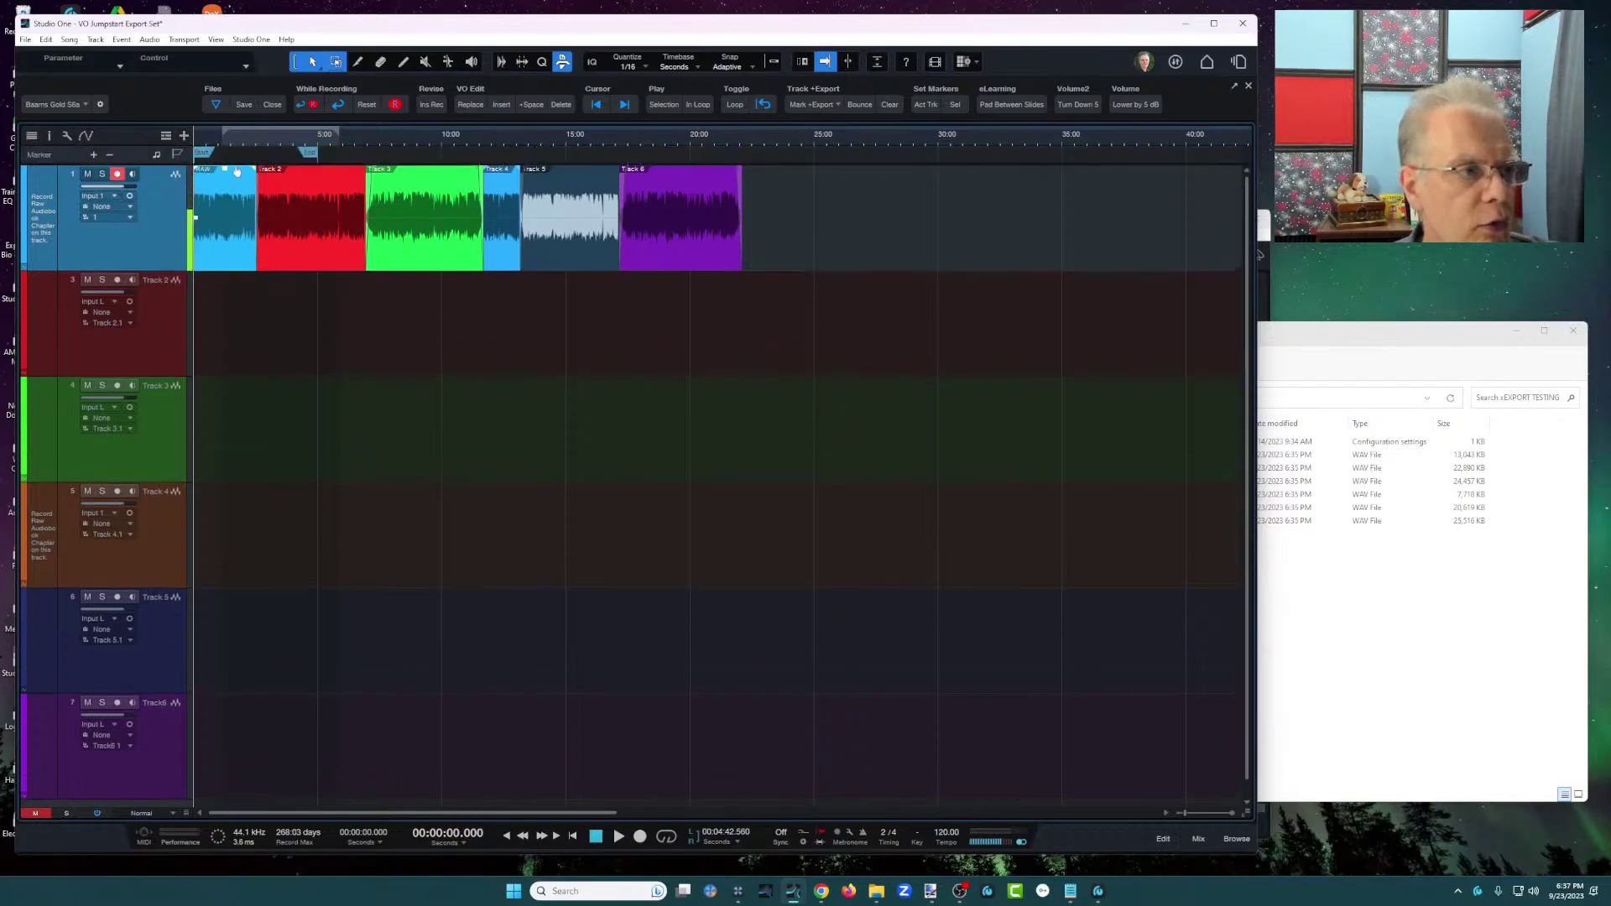
{"action": "left_click", "coordinate": [308, 153]}
{"action": "left_click_drag", "start_coordinate": [328, 165], "coordinate": [312, 156]}
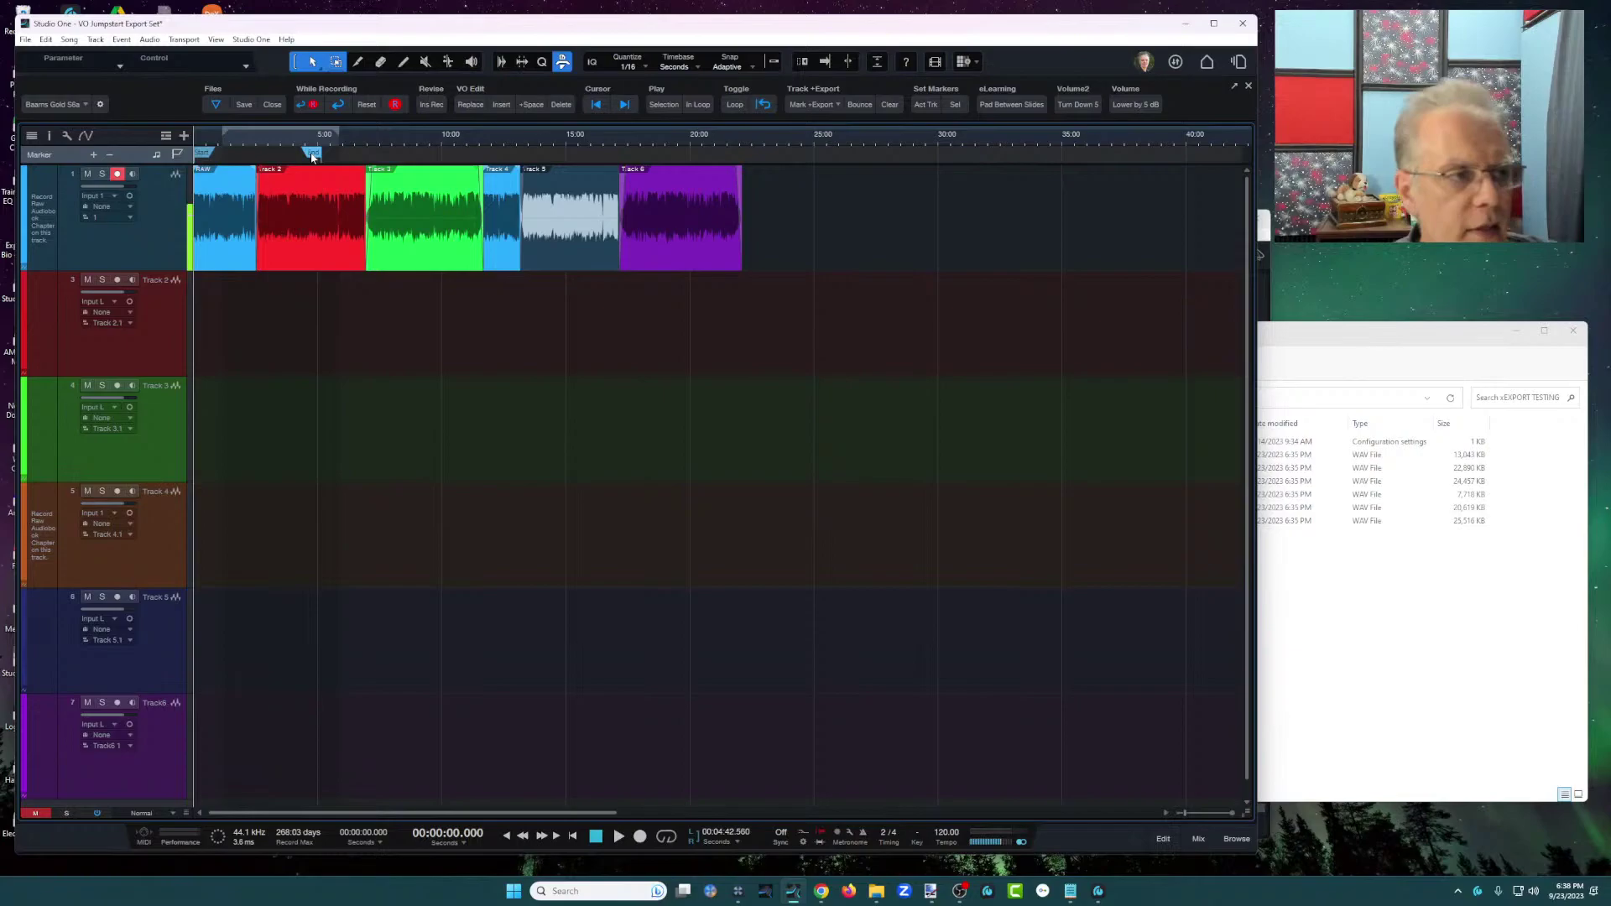
Add a marker at the start of the red Track 2 clip.
{"action": "left_click", "coordinate": [233, 263]}
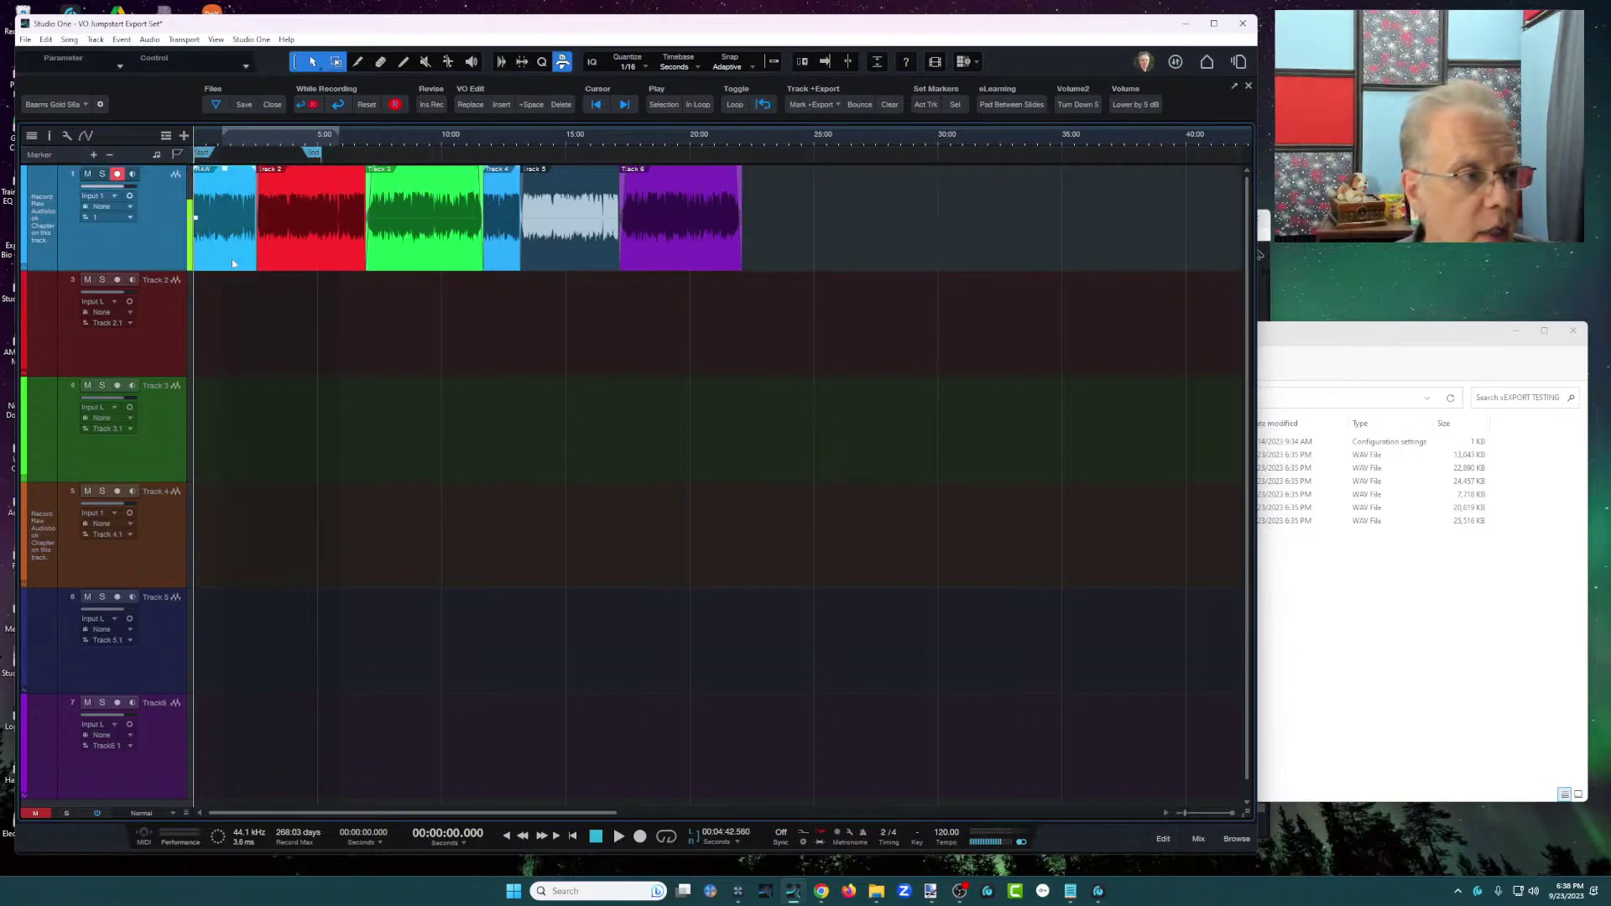
{"action": "left_click", "coordinate": [254, 262]}
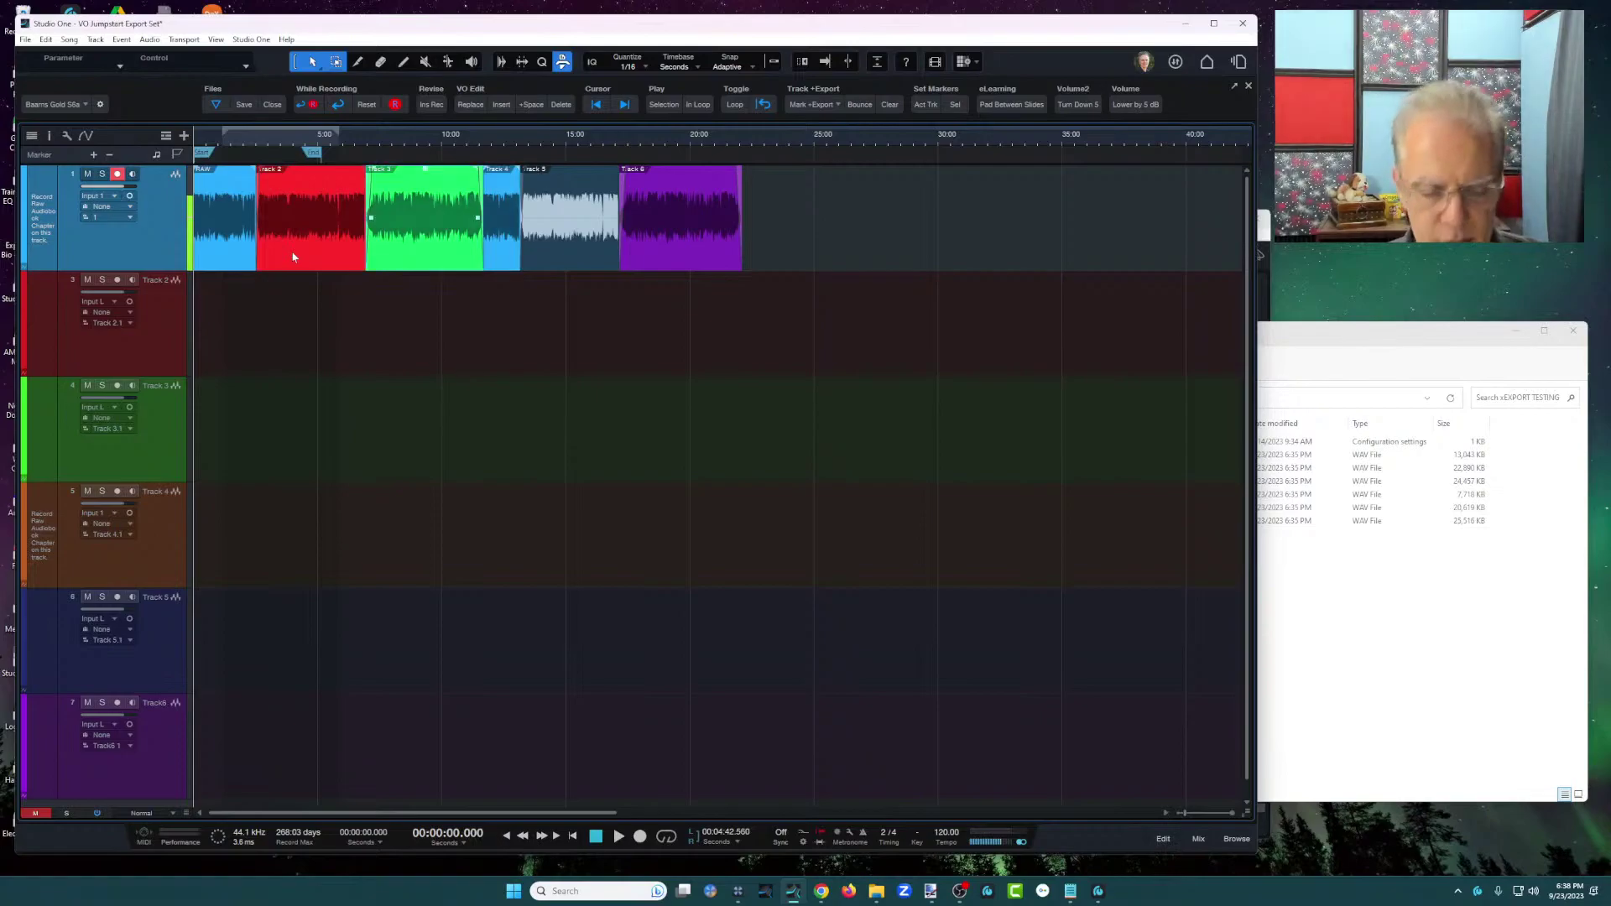
{"action": "key", "text": "Left"}
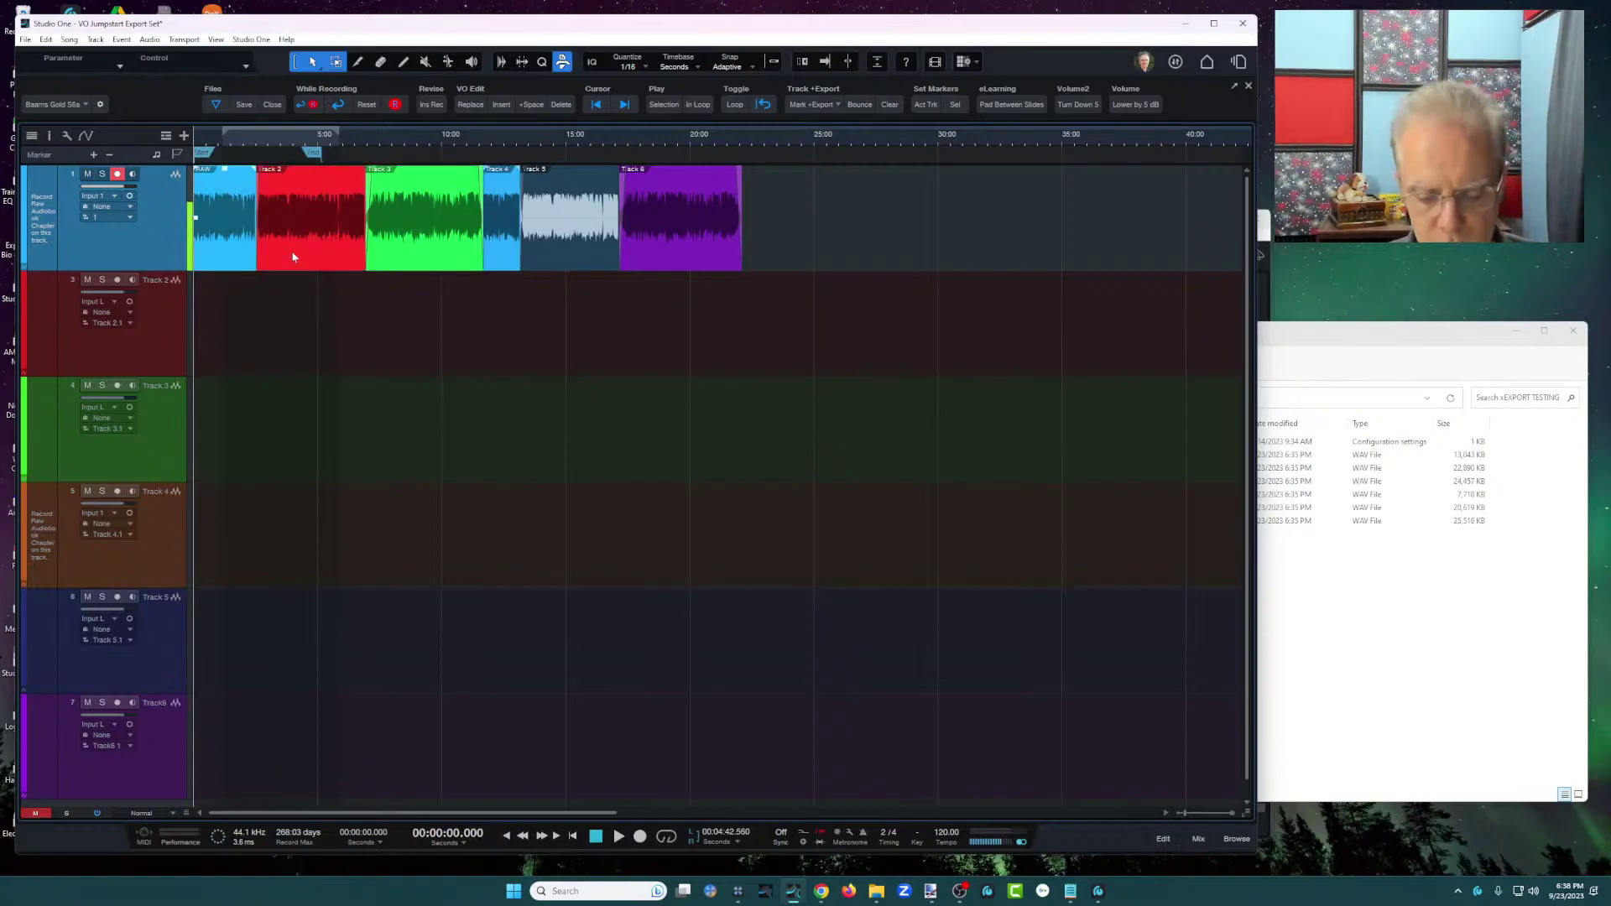
{"action": "key", "text": "Right"}
{"action": "key", "text": "Right"}
{"action": "key", "text": "Right"}
{"action": "key", "text": "Right"}
{"action": "key", "text": "Left"}
{"action": "key", "text": "Left"}
{"action": "key", "text": "Left"}
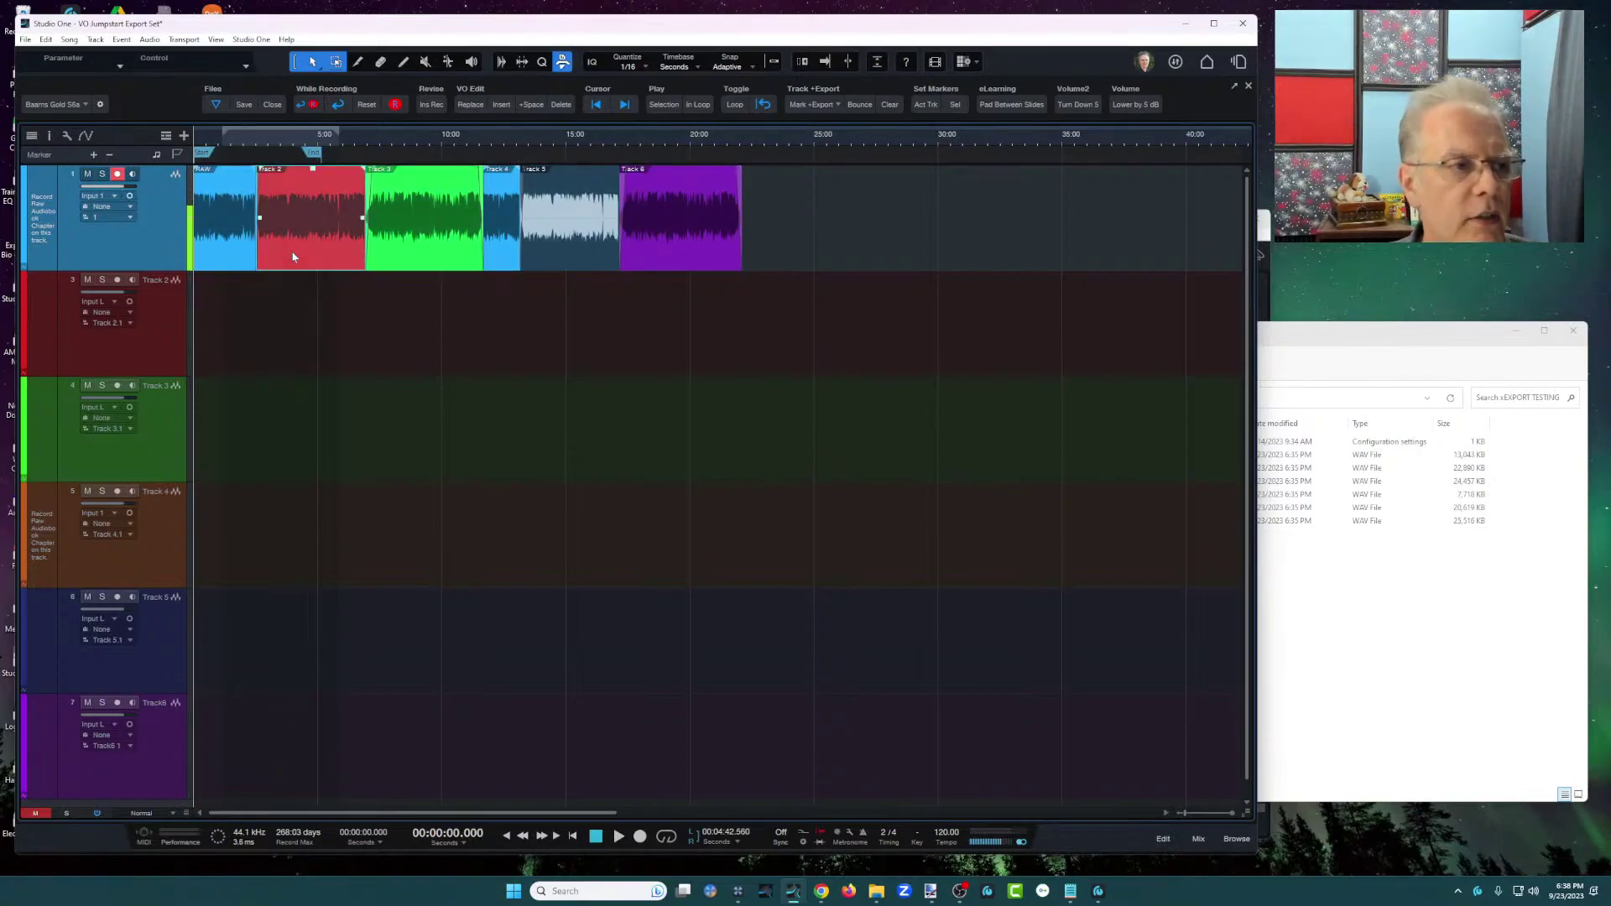
{"action": "key", "text": "Left"}
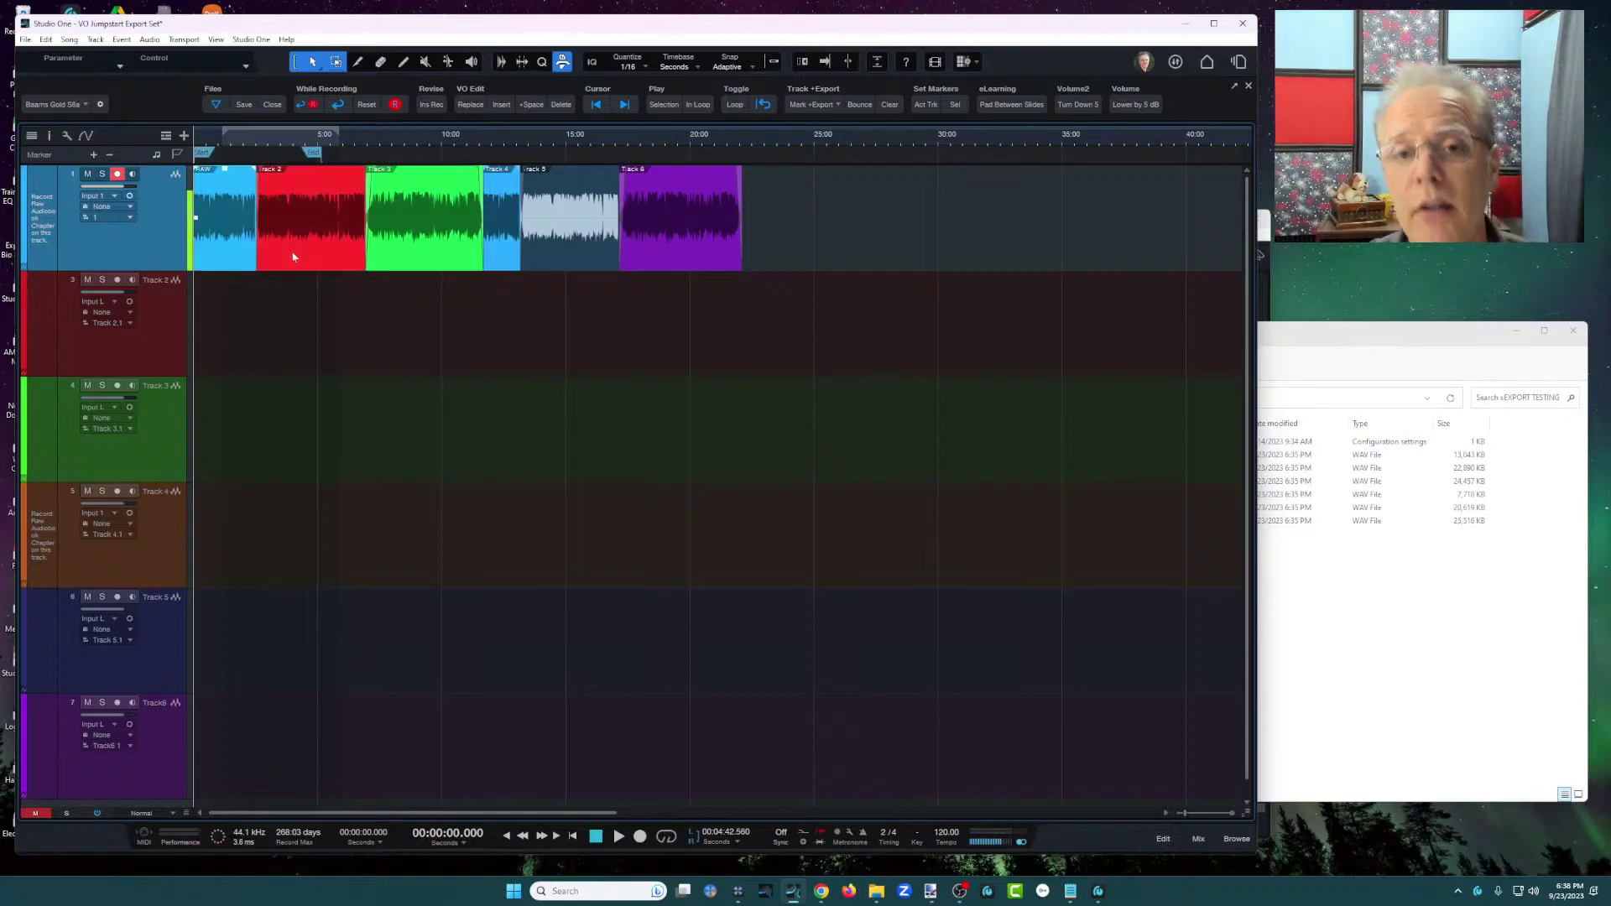
{"action": "key", "text": "Right"}
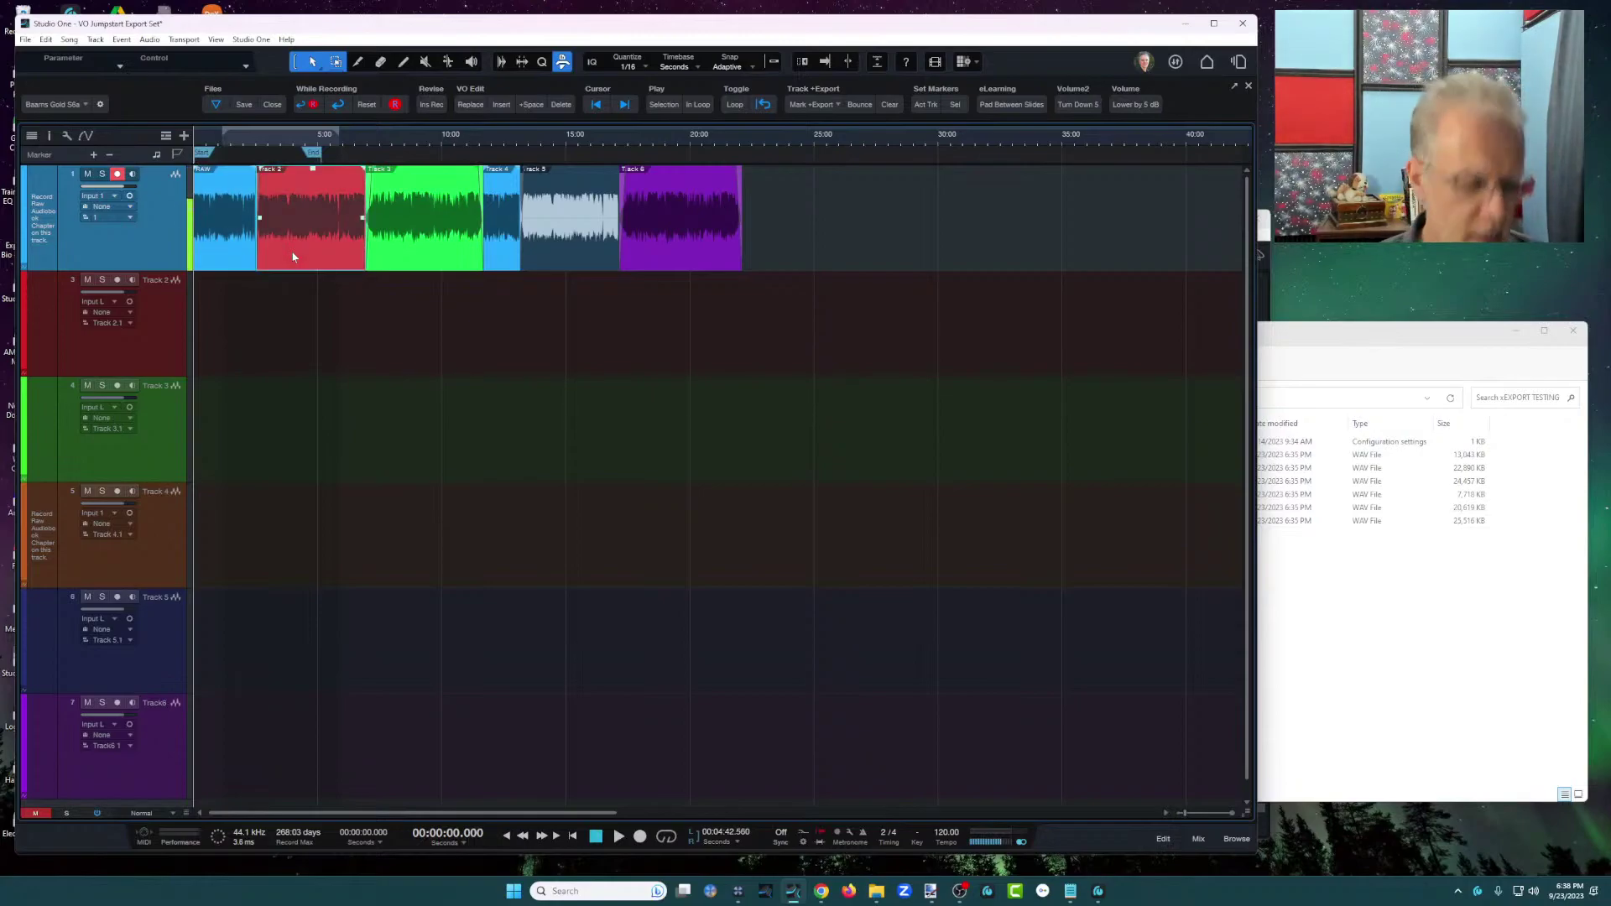
{"action": "key", "text": "l"}
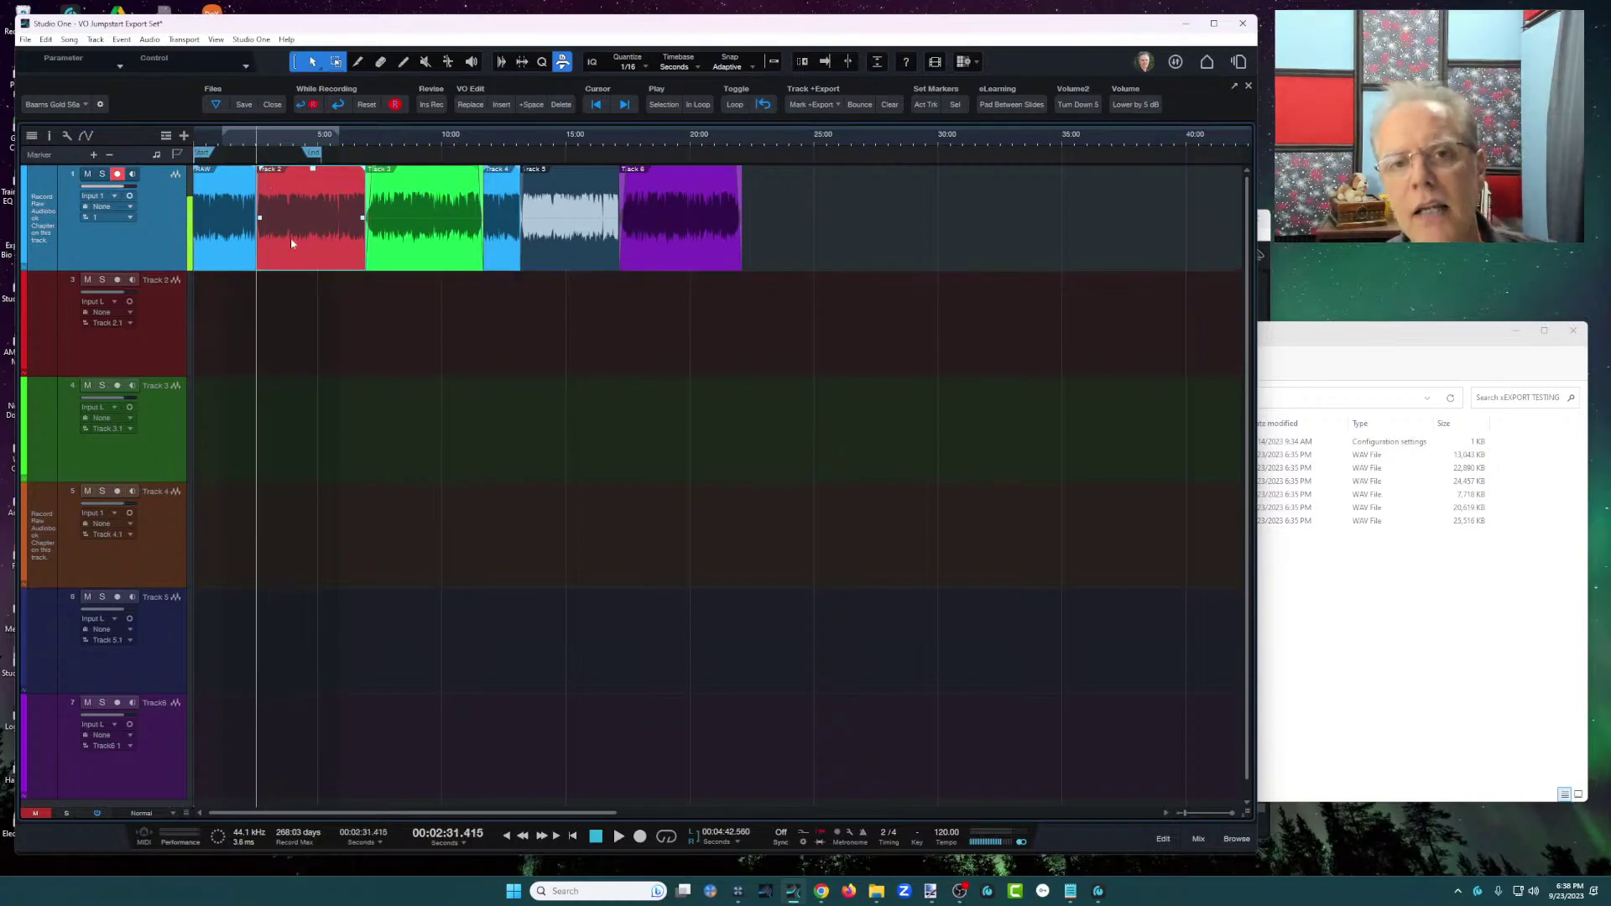
{"action": "key", "text": "Insert"}
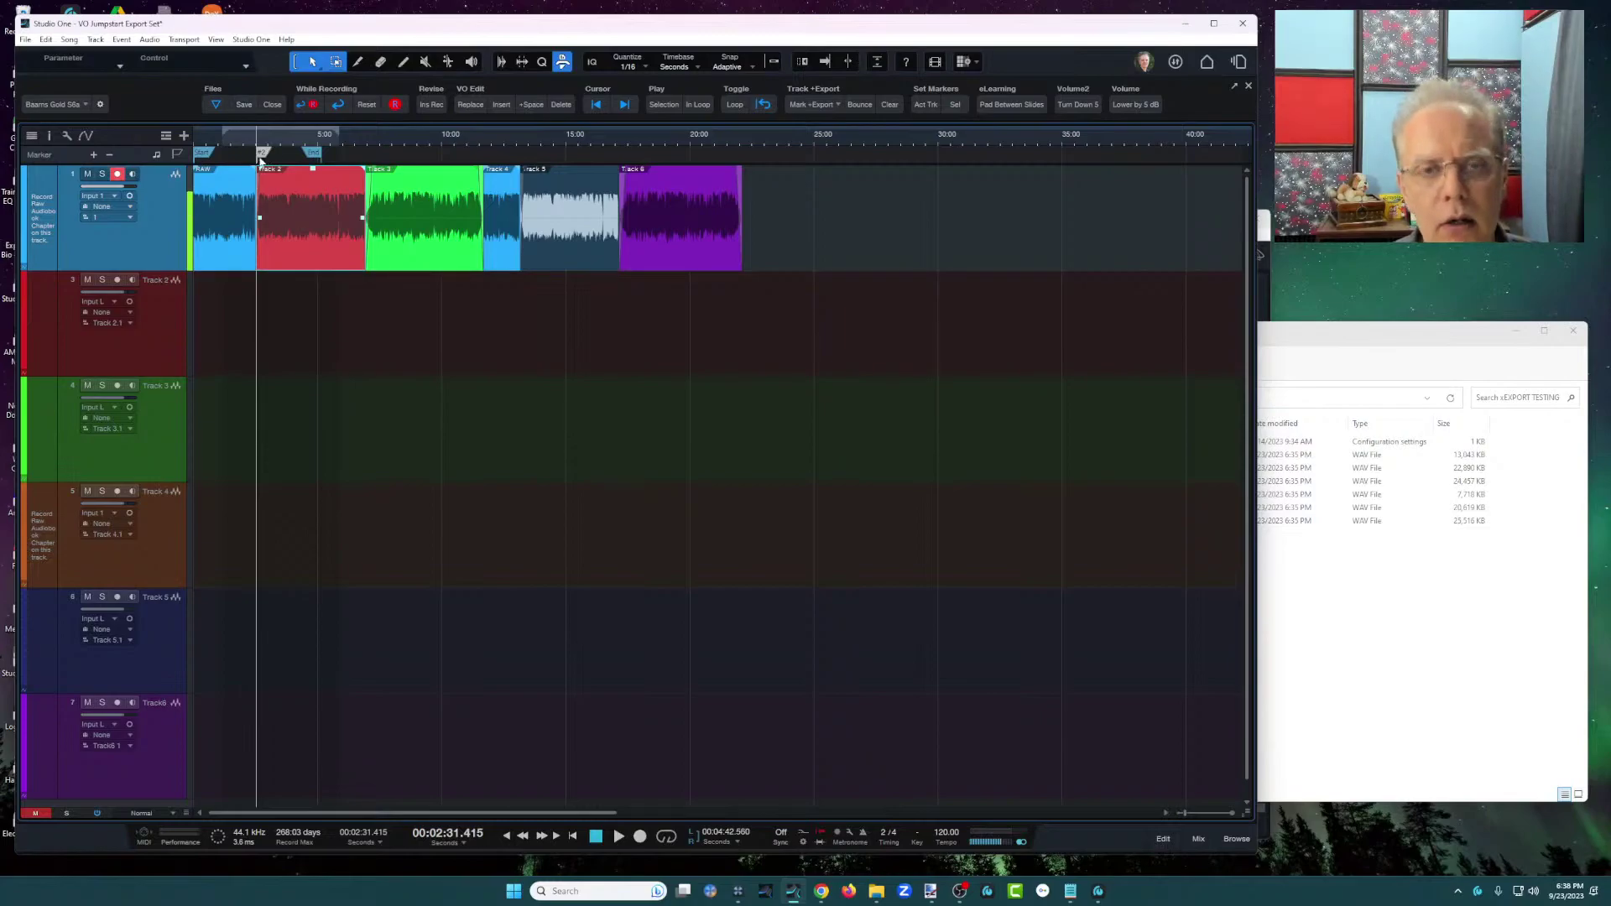
Add markers at the starts of the Track 3, Track 4 and purple Track 6 (00:17:10.039) clips.
{"action": "left_click", "coordinate": [394, 257]}
{"action": "key", "text": "l"}
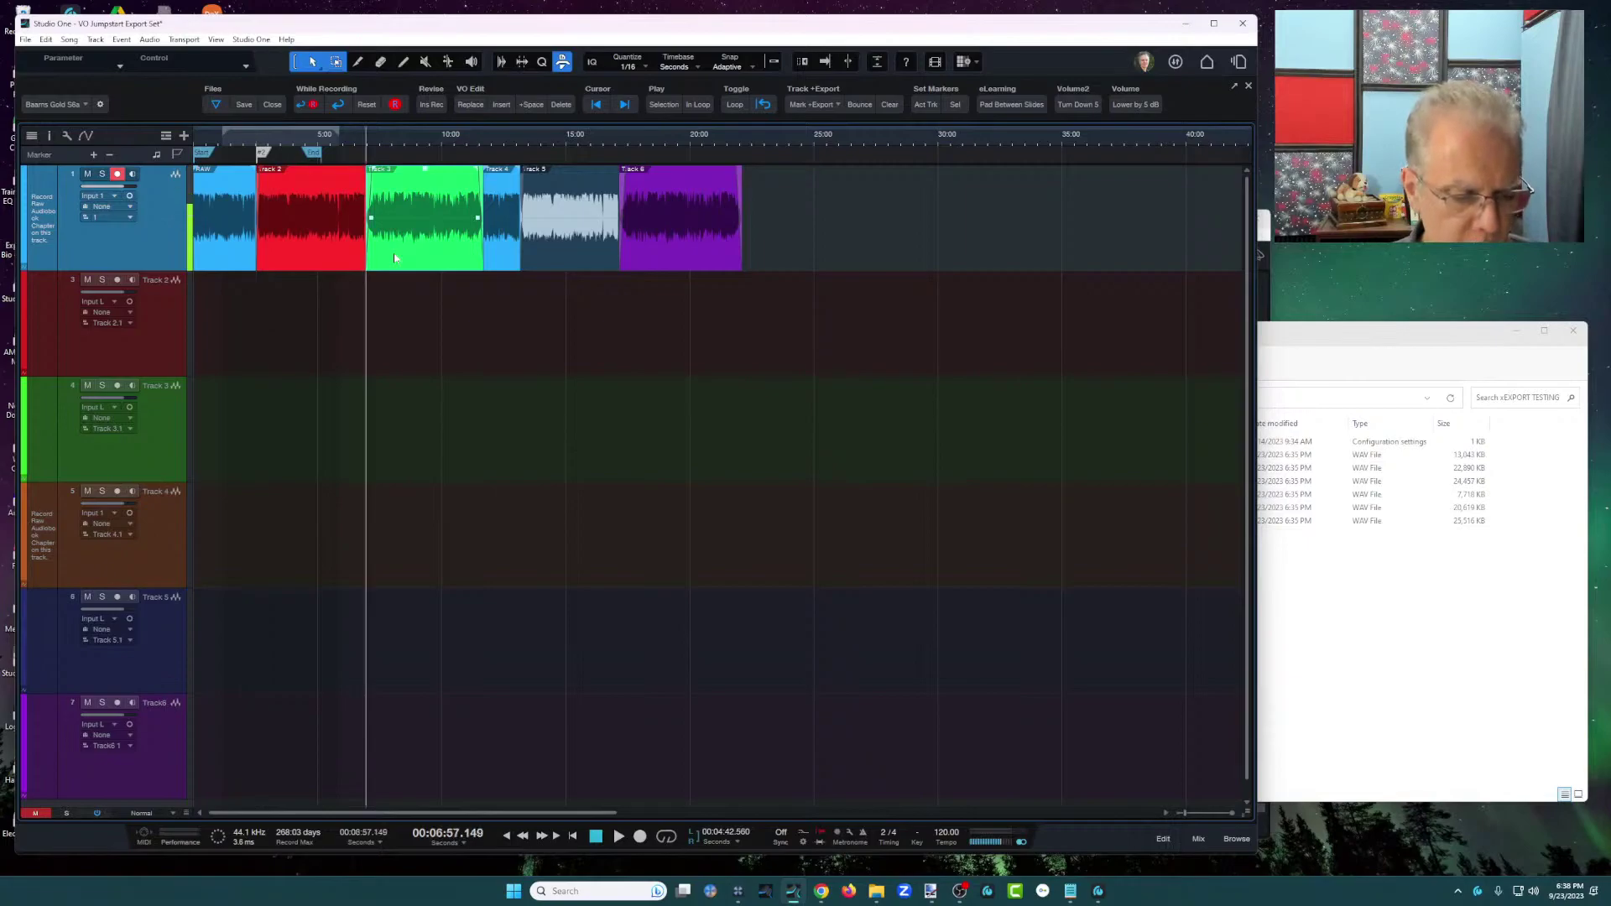
{"action": "key", "text": "Insert"}
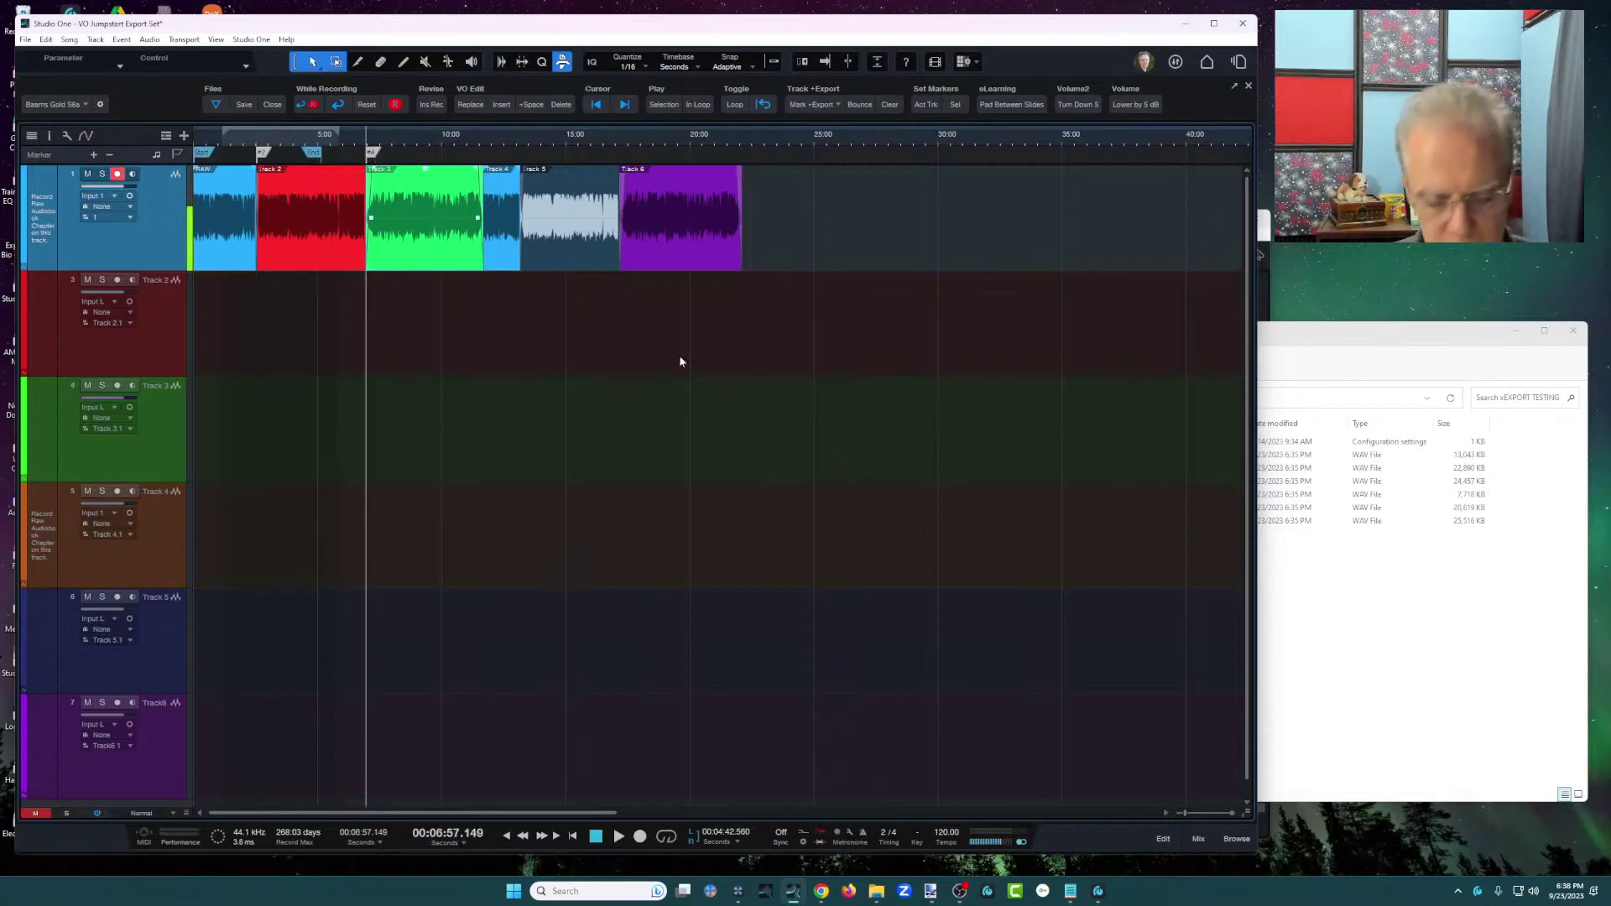
{"action": "left_click", "coordinate": [507, 267]}
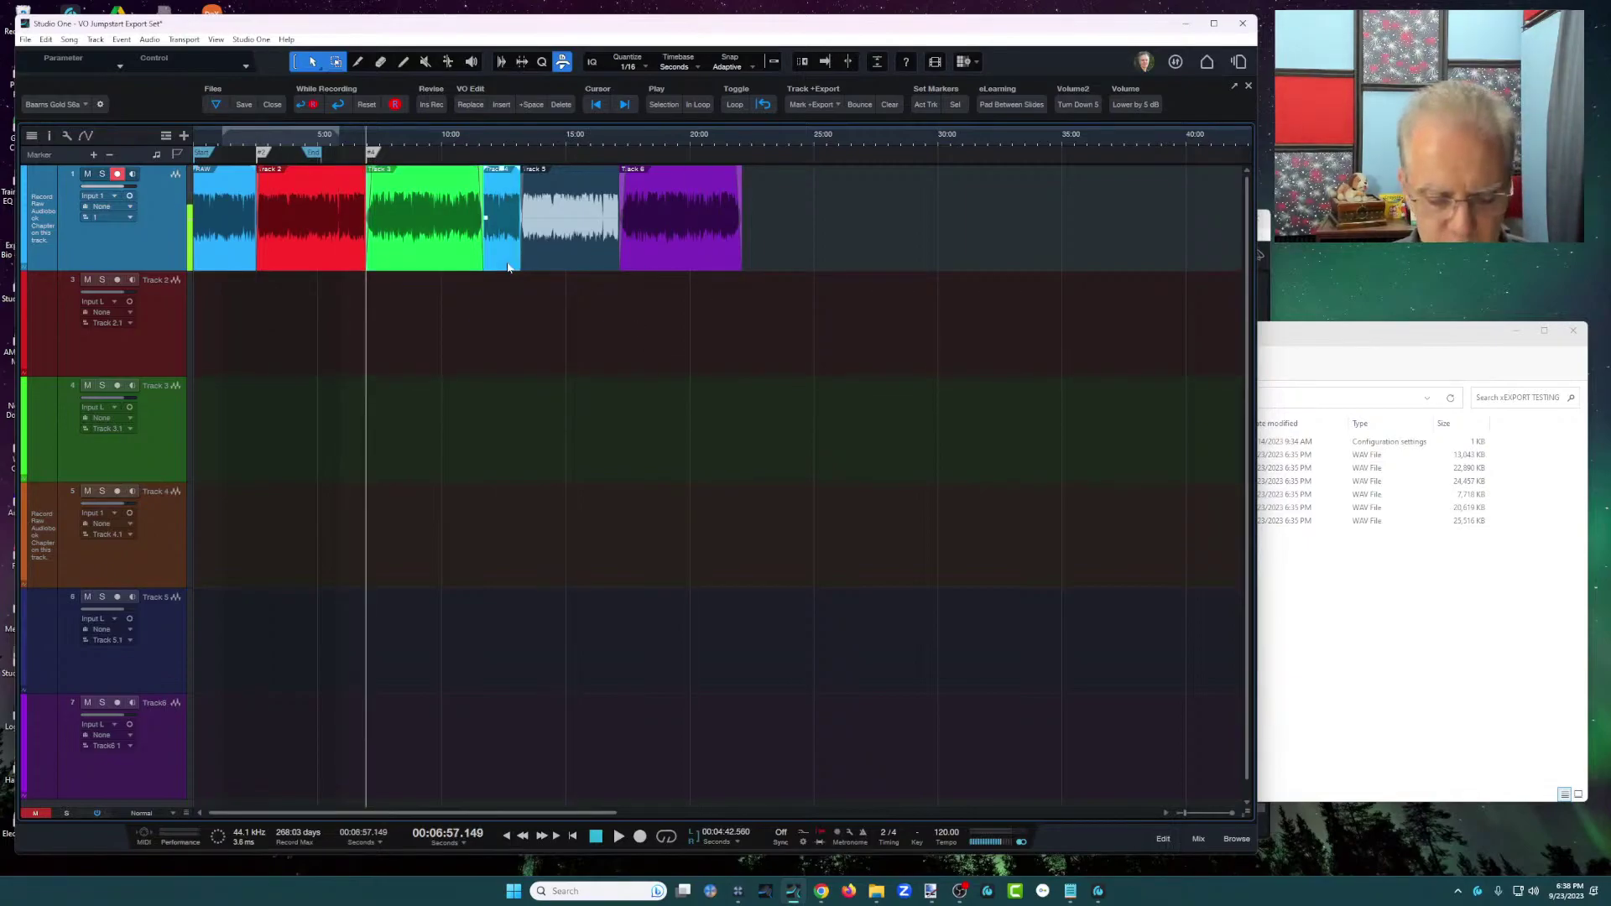
{"action": "key", "text": "l"}
{"action": "key", "text": "Insert"}
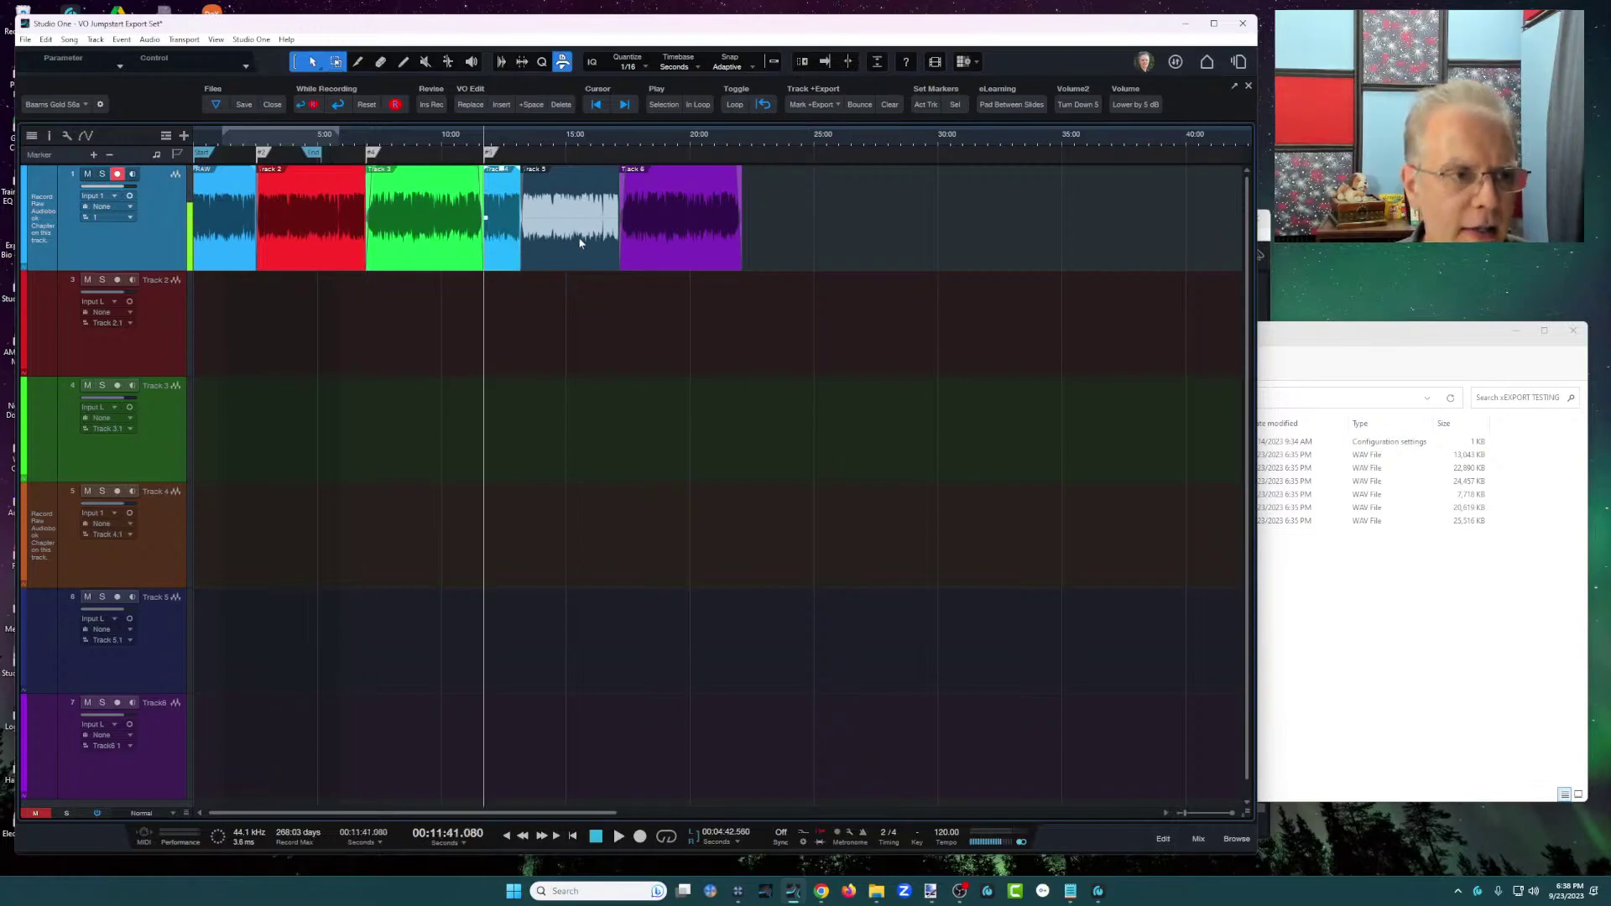
{"action": "left_click", "coordinate": [579, 243]}
{"action": "key", "text": "Right"}
{"action": "key", "text": "l"}
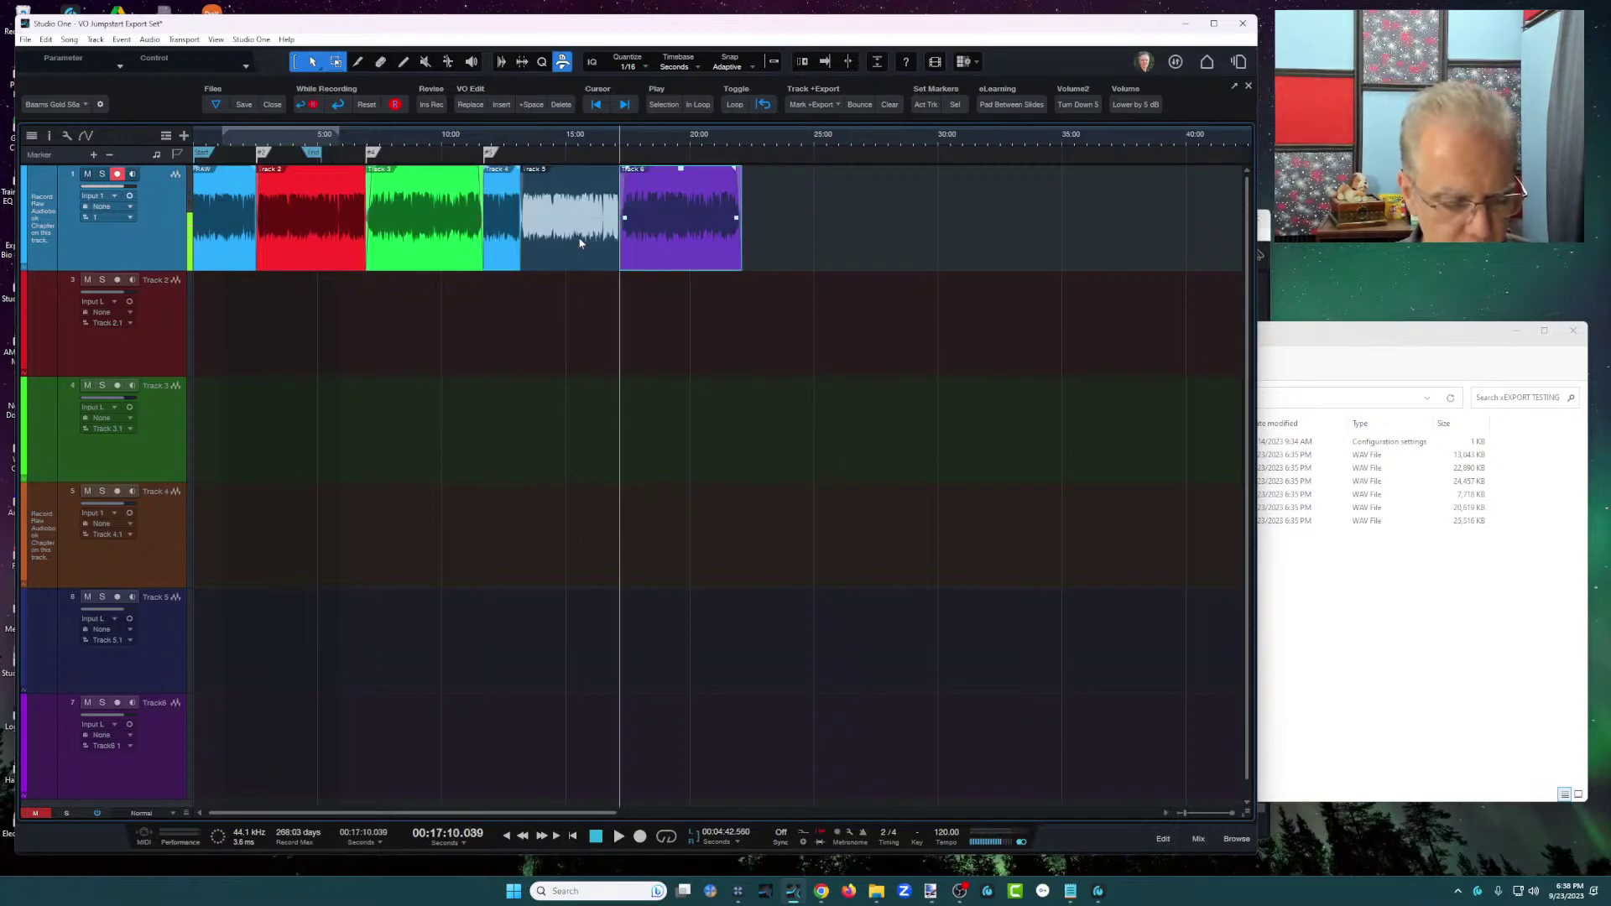
{"action": "key", "text": "Insert"}
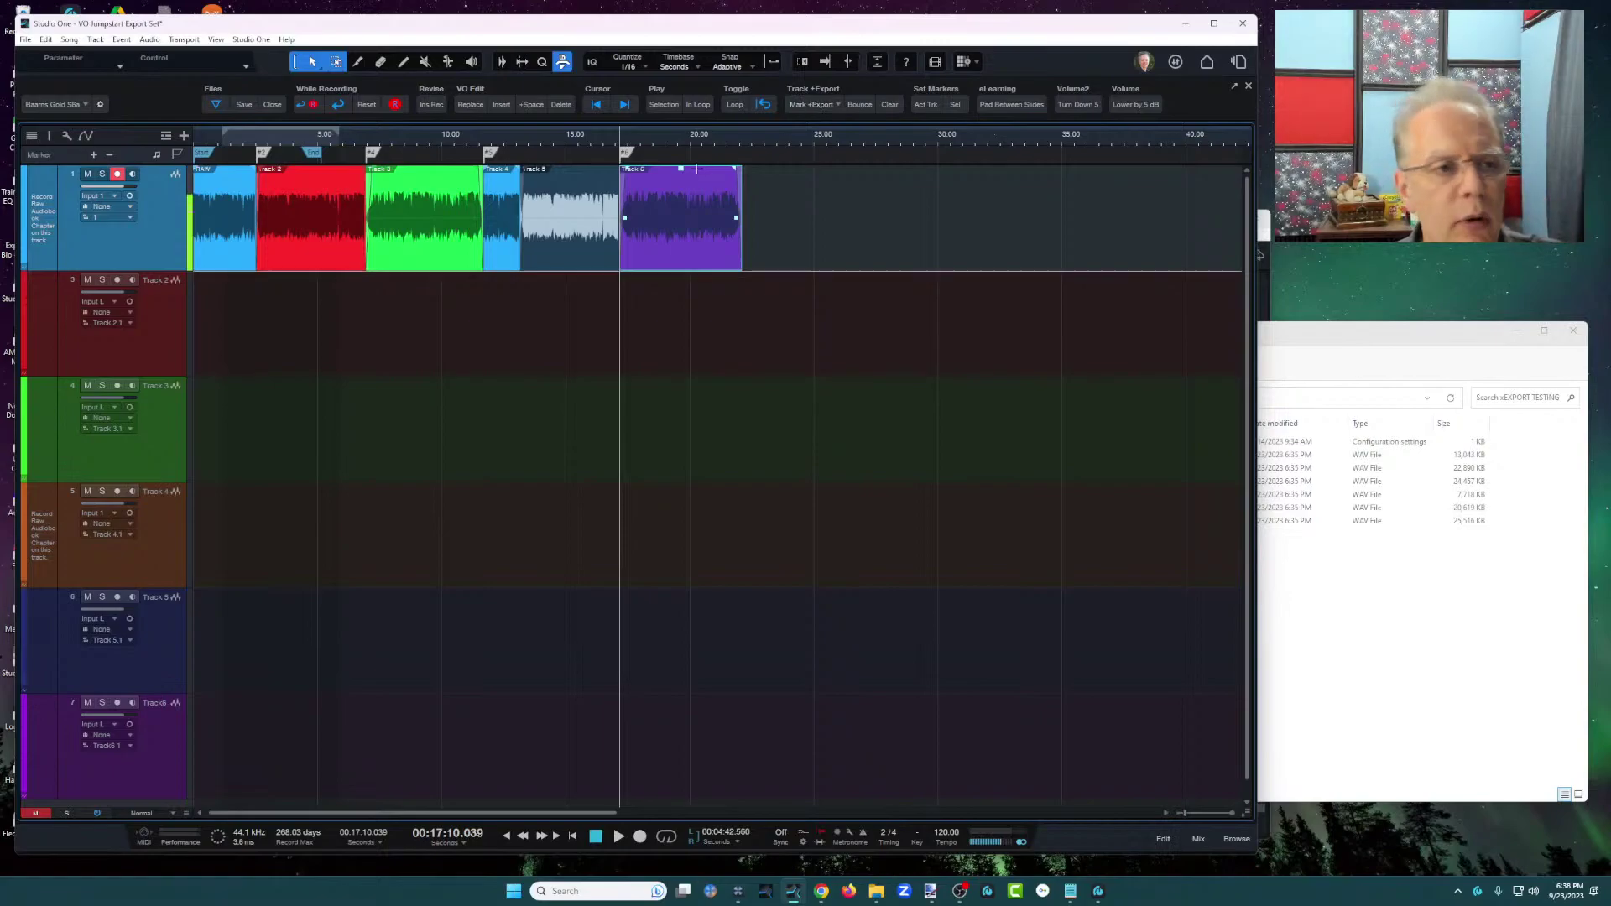
Export the active track as stems between each marker, prefixed 'Export All', into the Stems folder.
{"action": "left_click", "coordinate": [811, 107]}
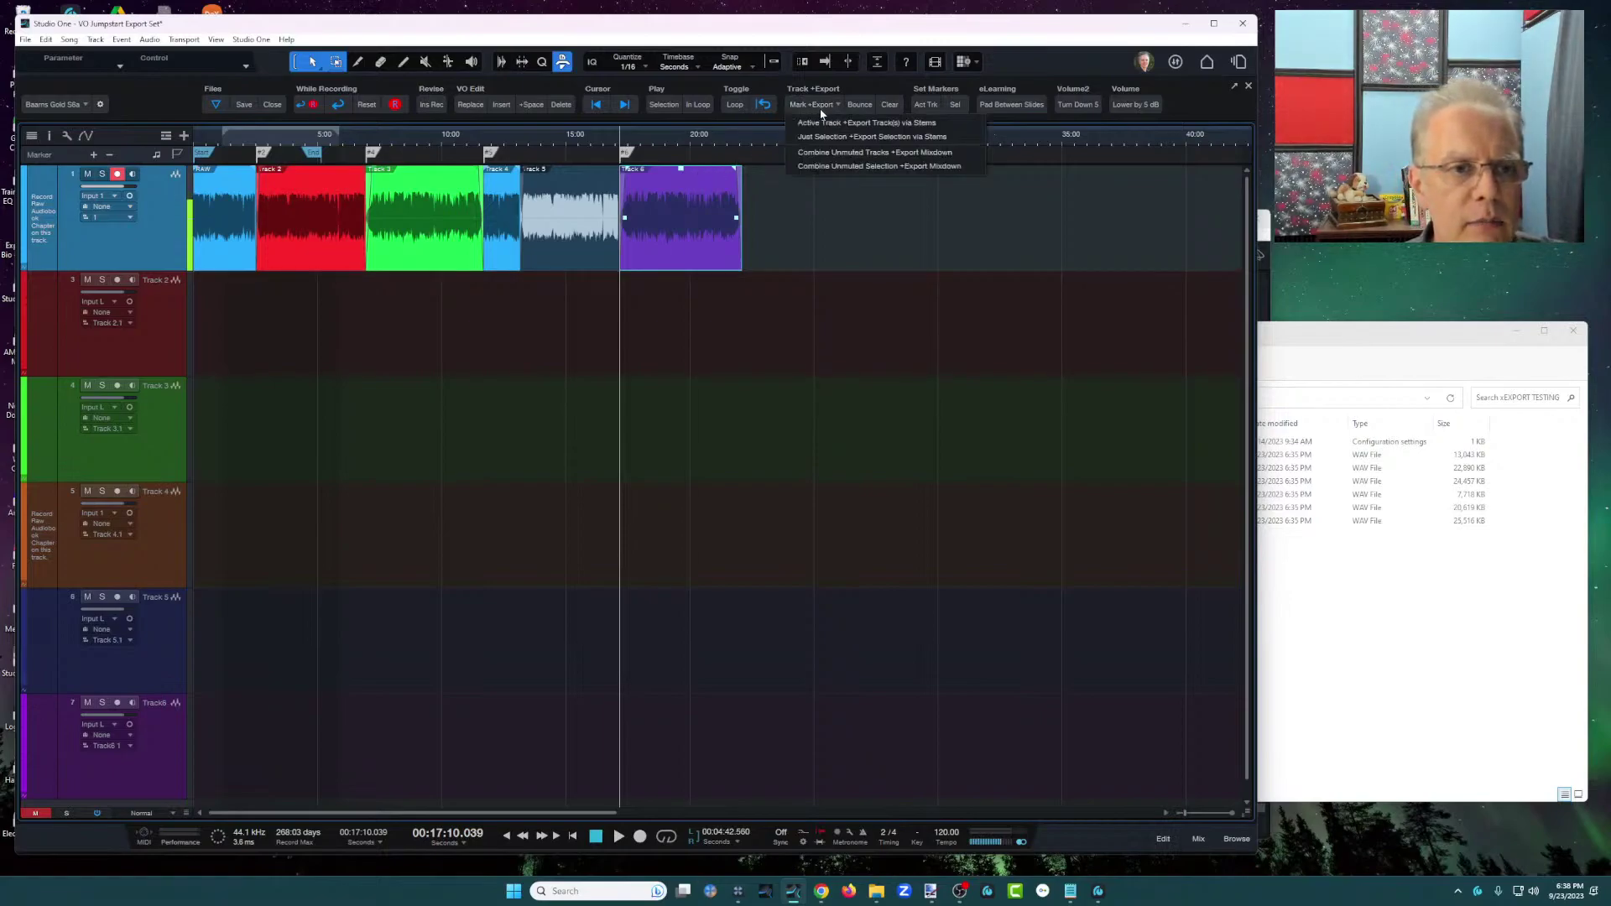
{"action": "left_click", "coordinate": [840, 125]}
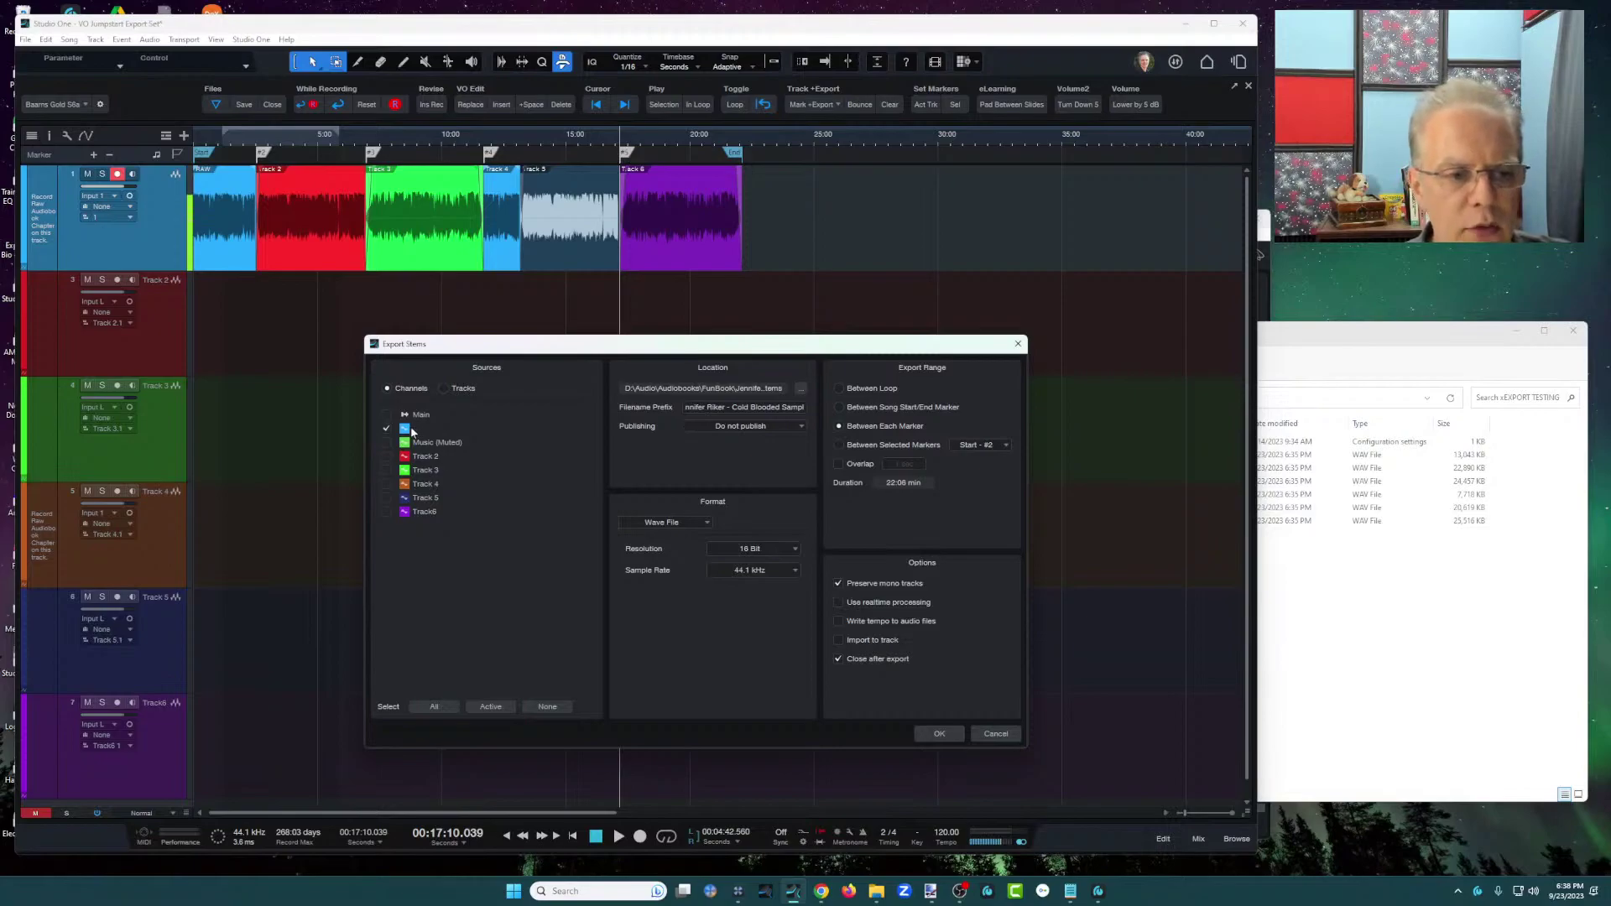
{"action": "left_click", "coordinate": [707, 412]}
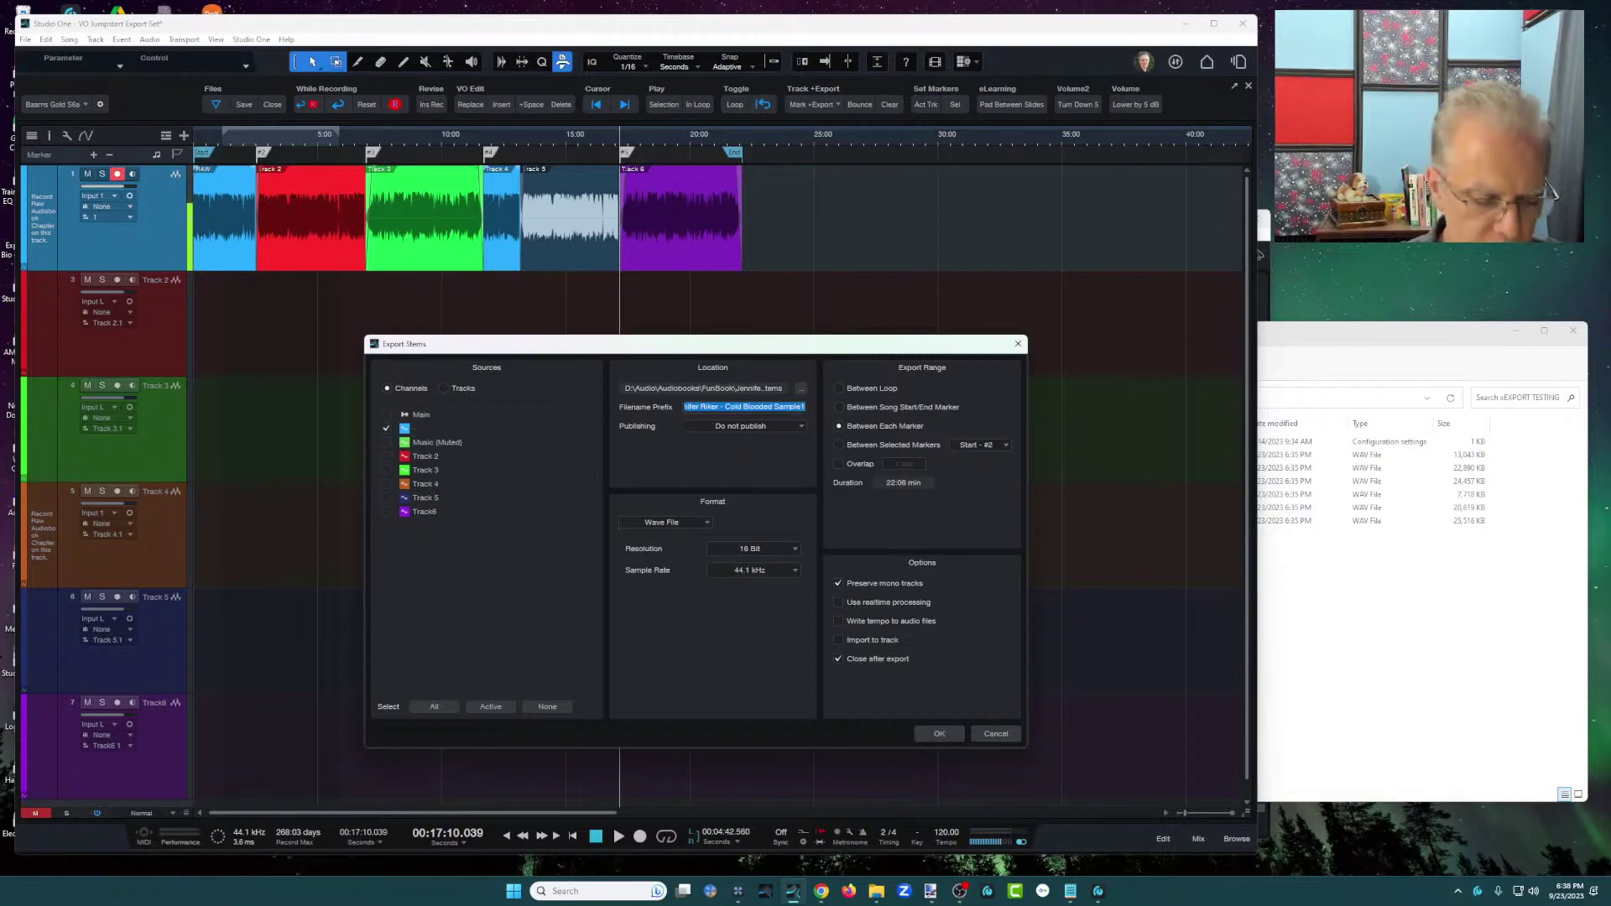
{"action": "type", "text": "Export"}
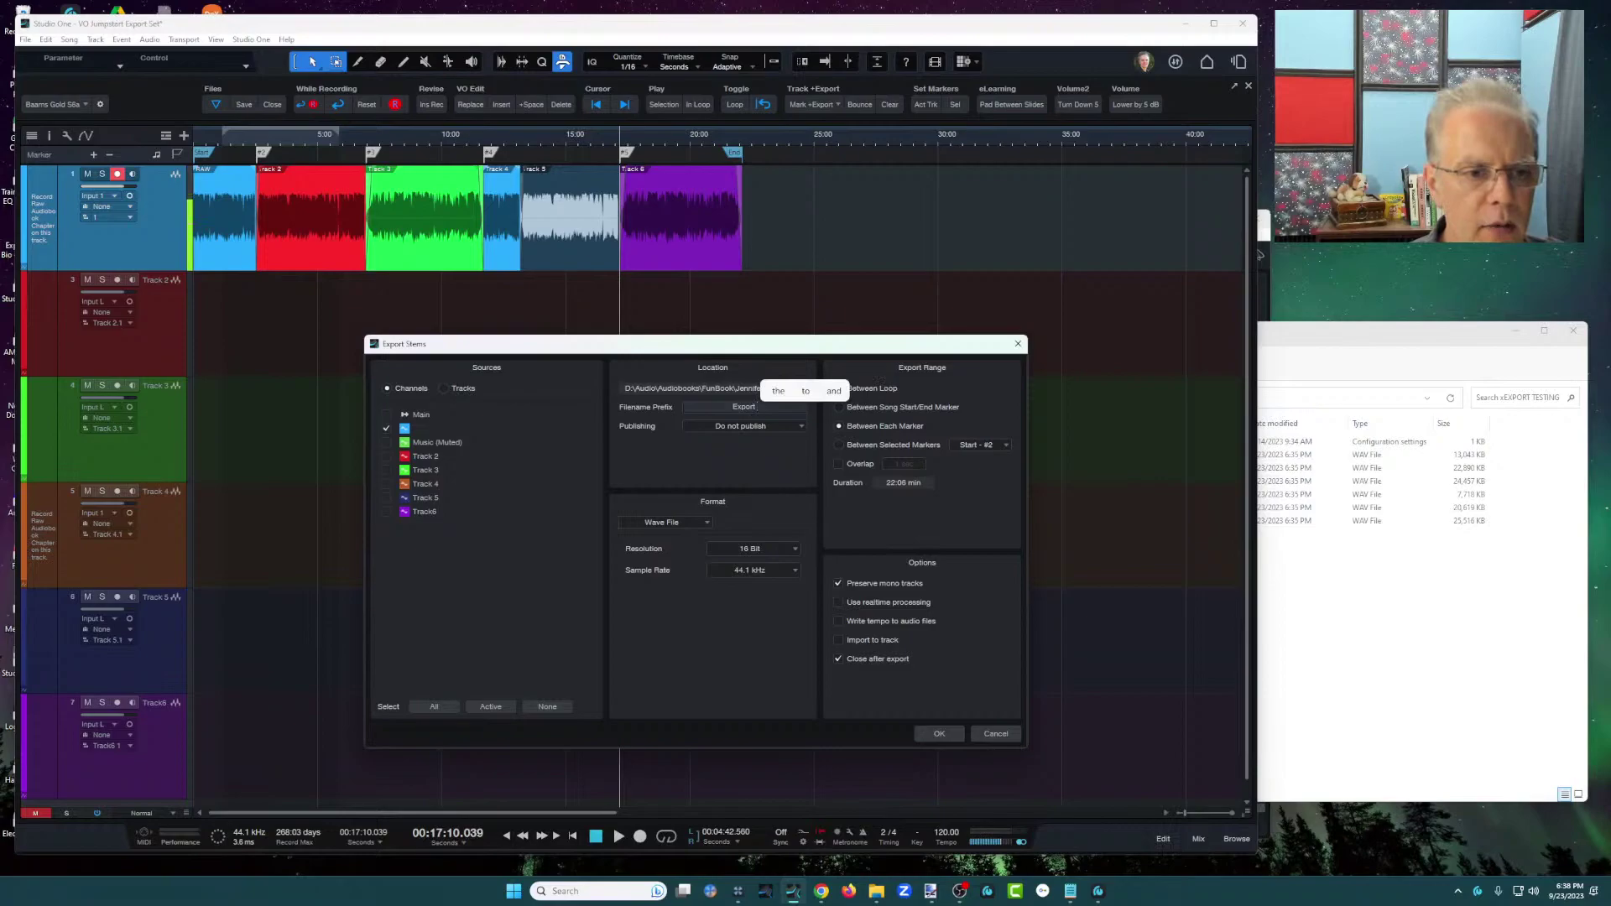
{"action": "type", "text": " A"}
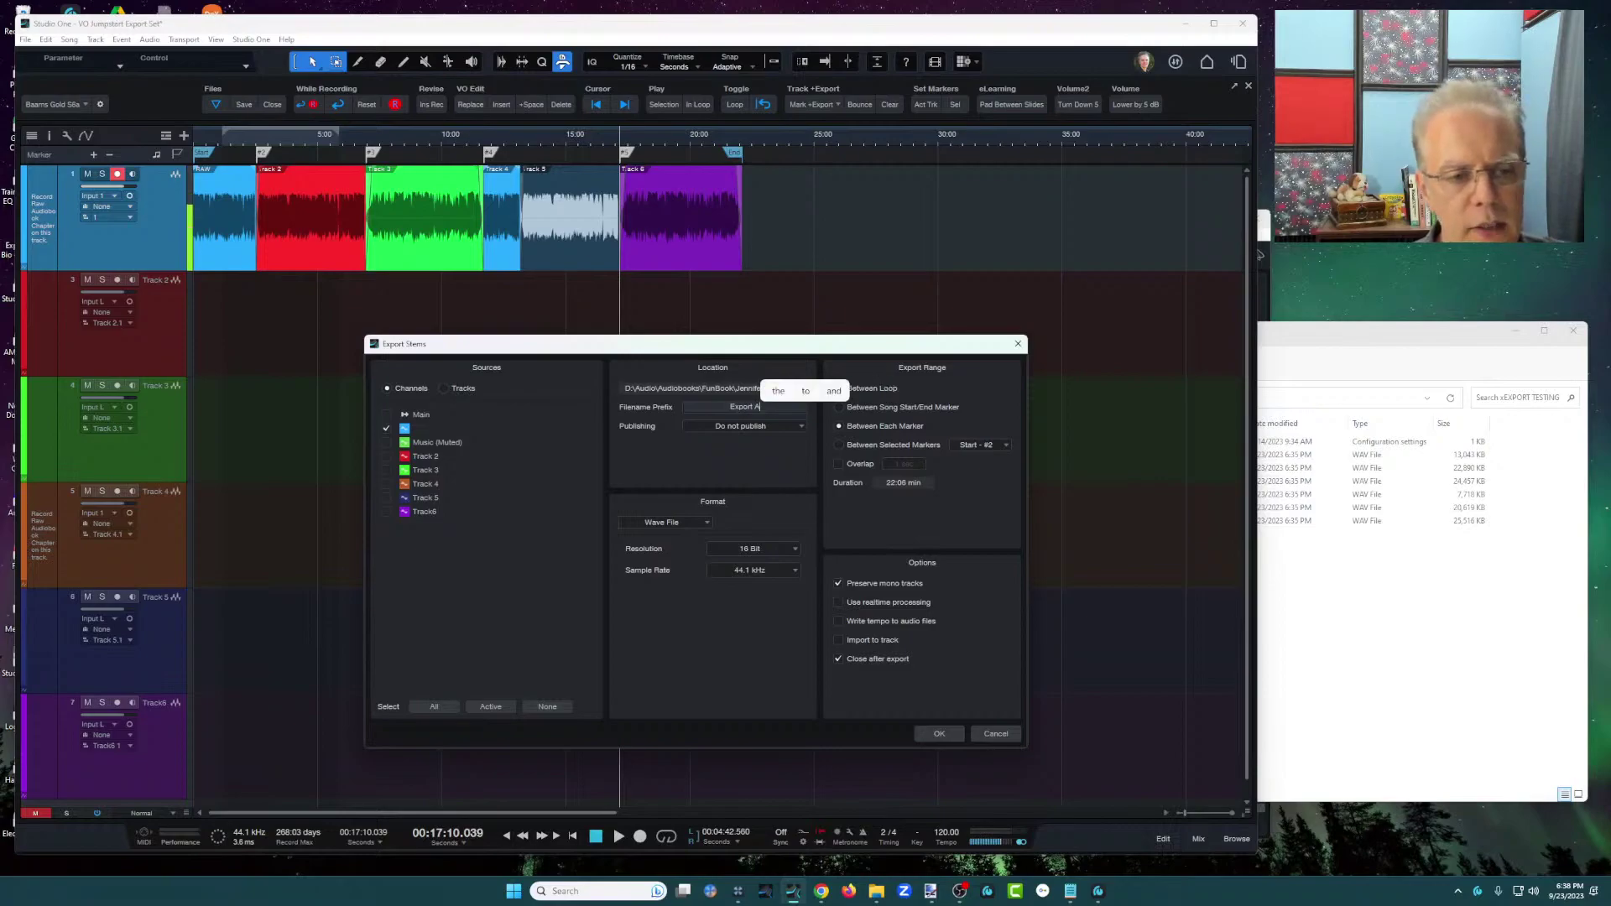
{"action": "type", "text": "ll"}
{"action": "left_click", "coordinate": [878, 432]}
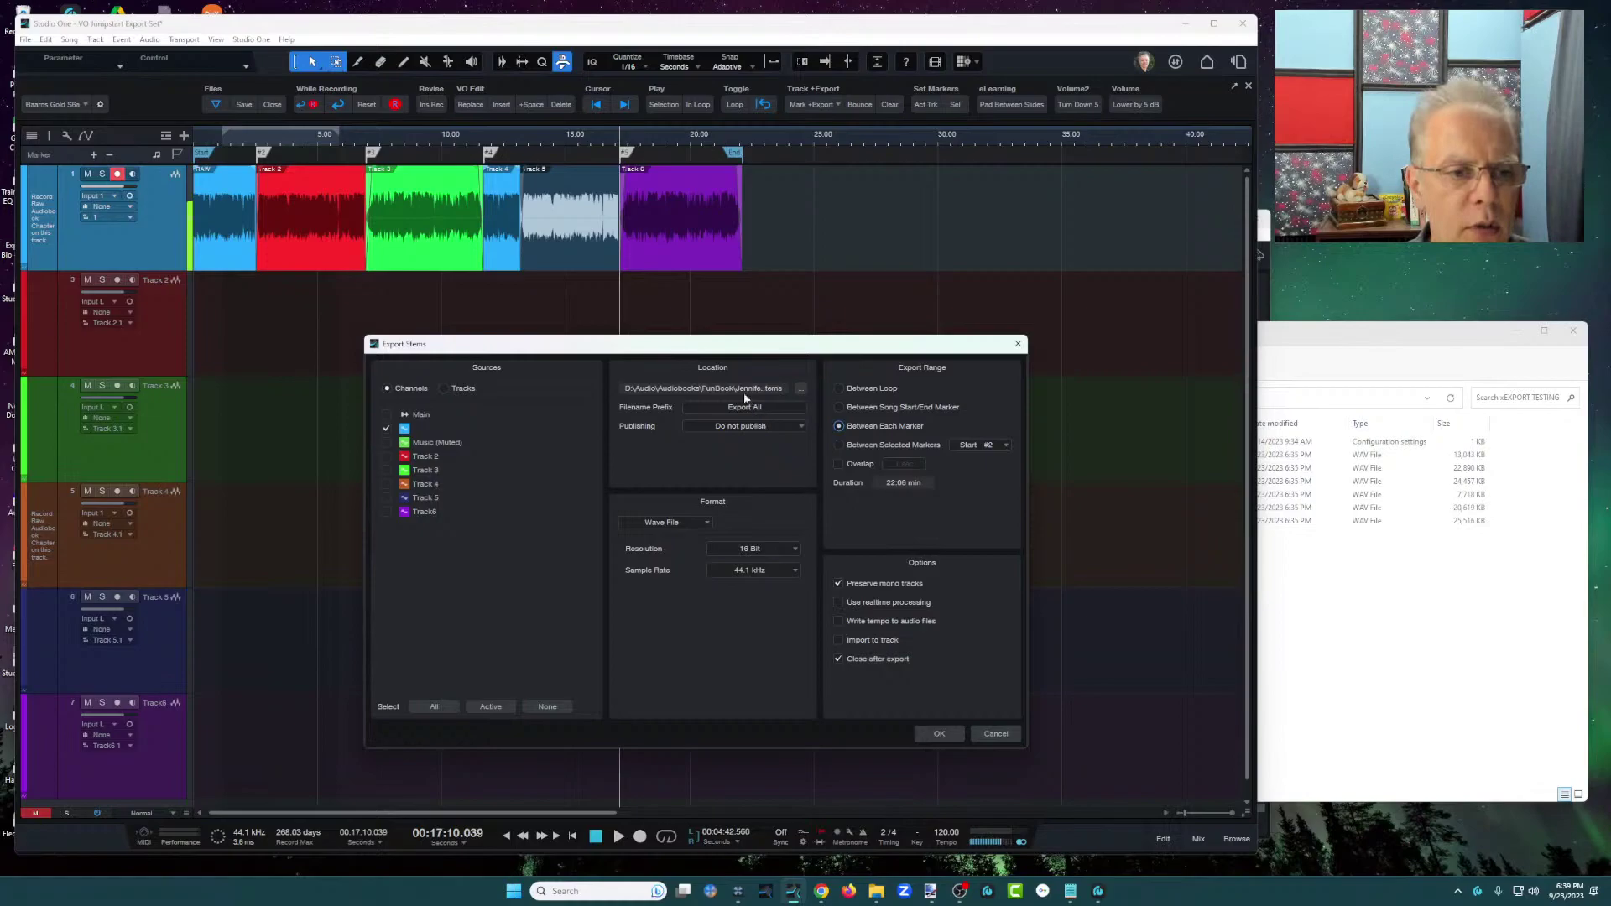
{"action": "left_click", "coordinate": [803, 388]}
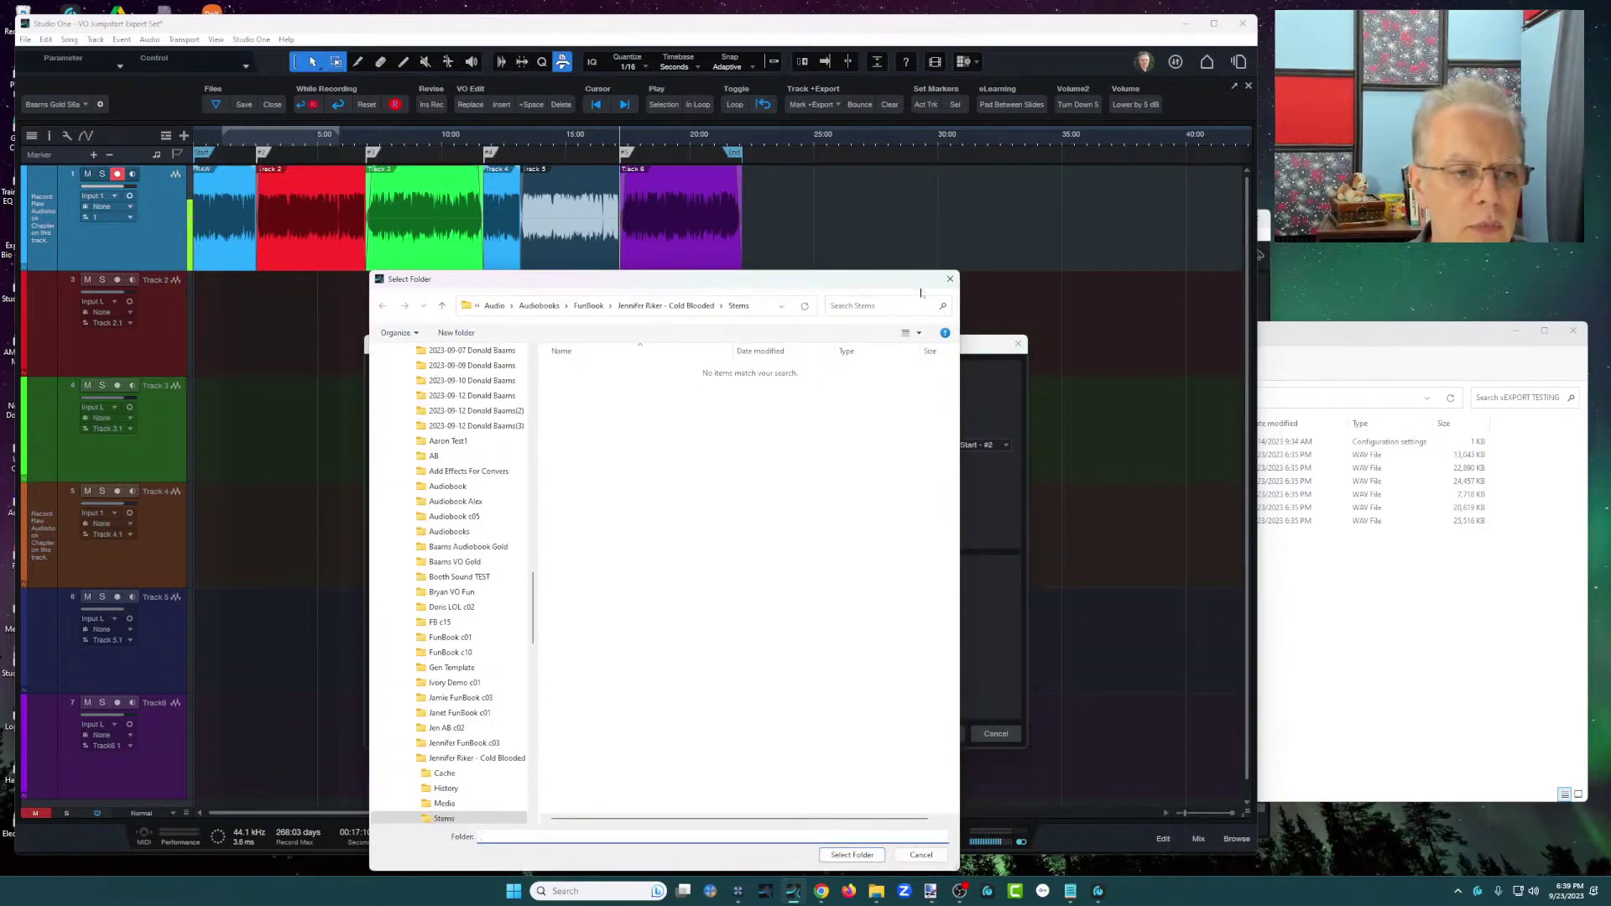
{"action": "left_click", "coordinate": [950, 279]}
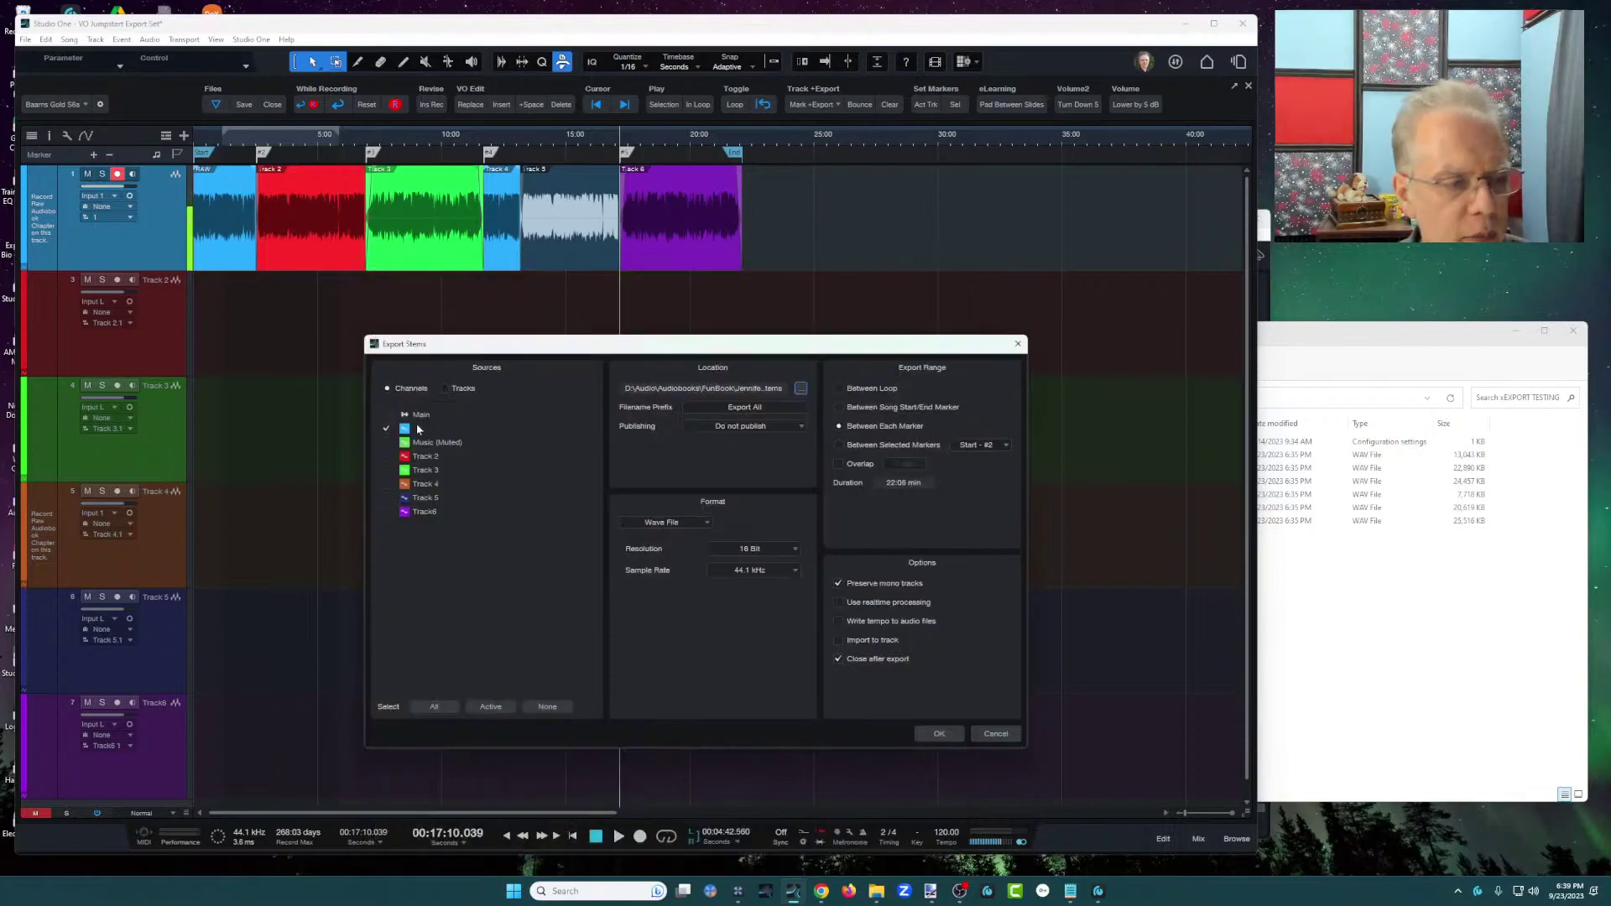
{"action": "left_click", "coordinate": [939, 735]}
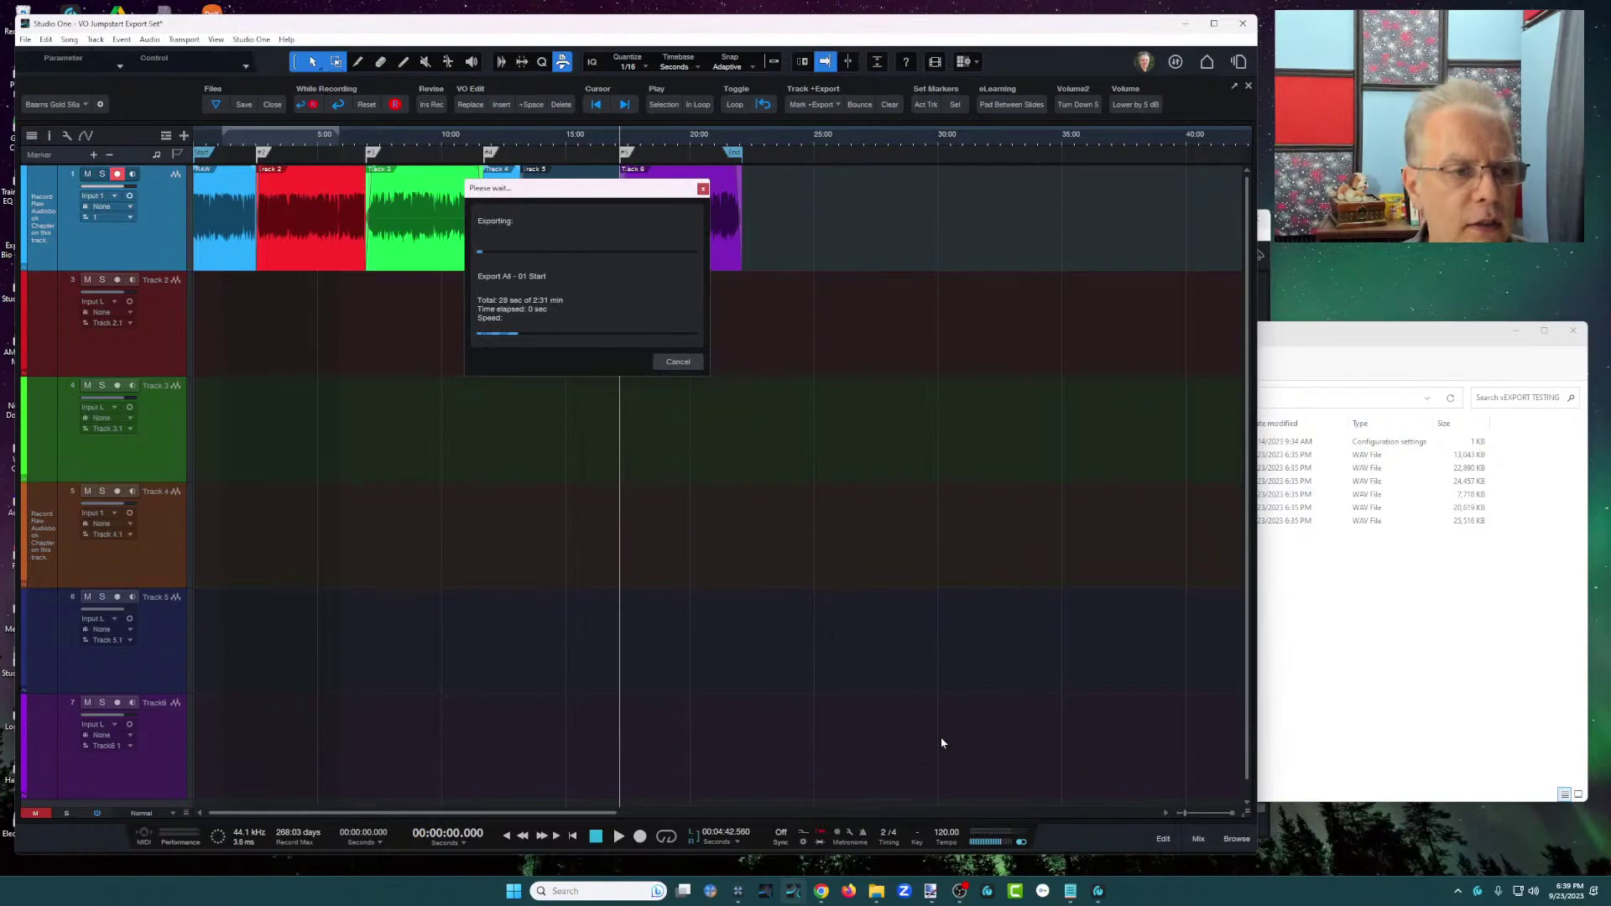
Bring the xEXPORT TESTING Explorer window forward and make it shorter while the export finishes.
{"action": "left_click", "coordinate": [1387, 364]}
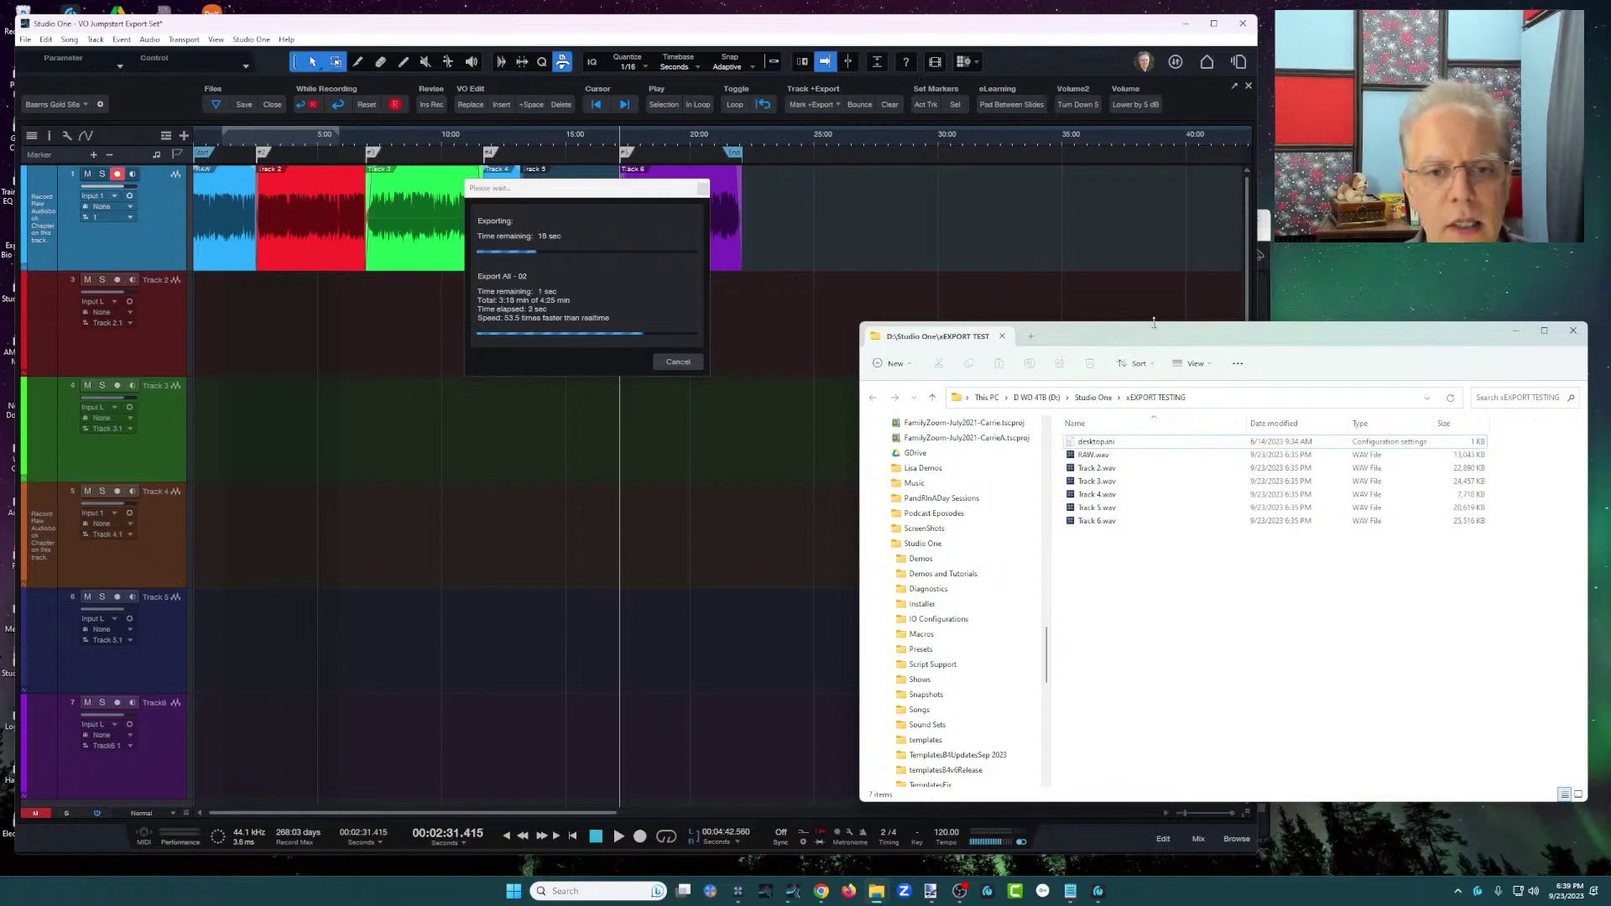
{"action": "mouse_move", "coordinate": [1153, 322]}
{"action": "left_mouse_down"}
{"action": "mouse_move", "coordinate": [1172, 546]}
{"action": "mouse_move", "coordinate": [1156, 301]}
{"action": "left_mouse_up"}
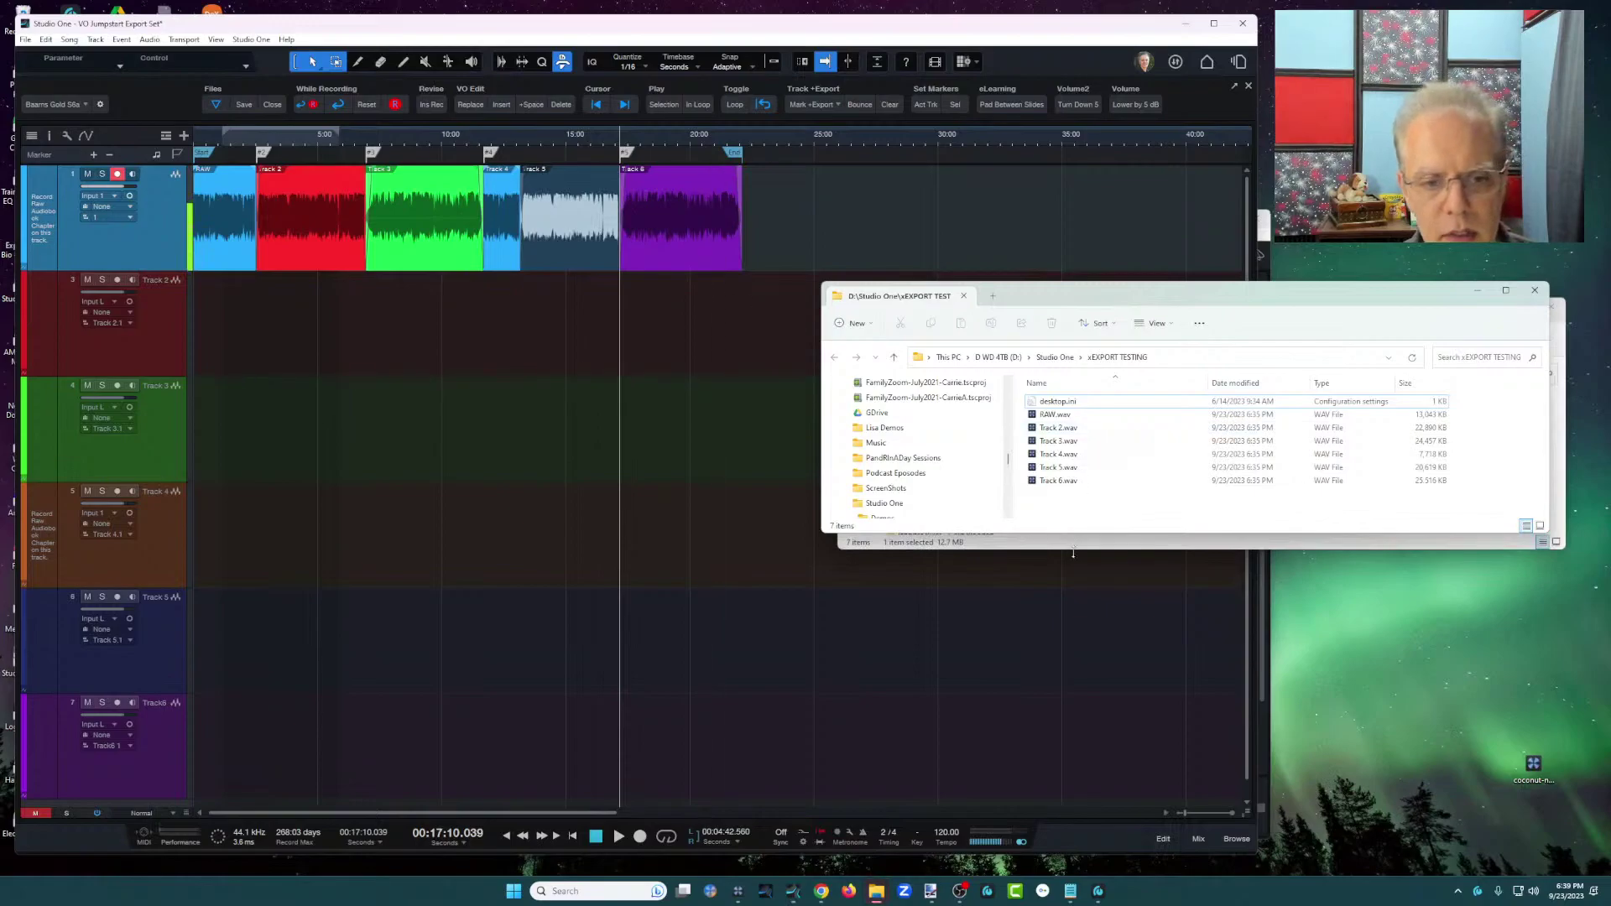
Delete the two sample MP3 files from the Stems folder and close its window.
{"action": "left_click", "coordinate": [1101, 547]}
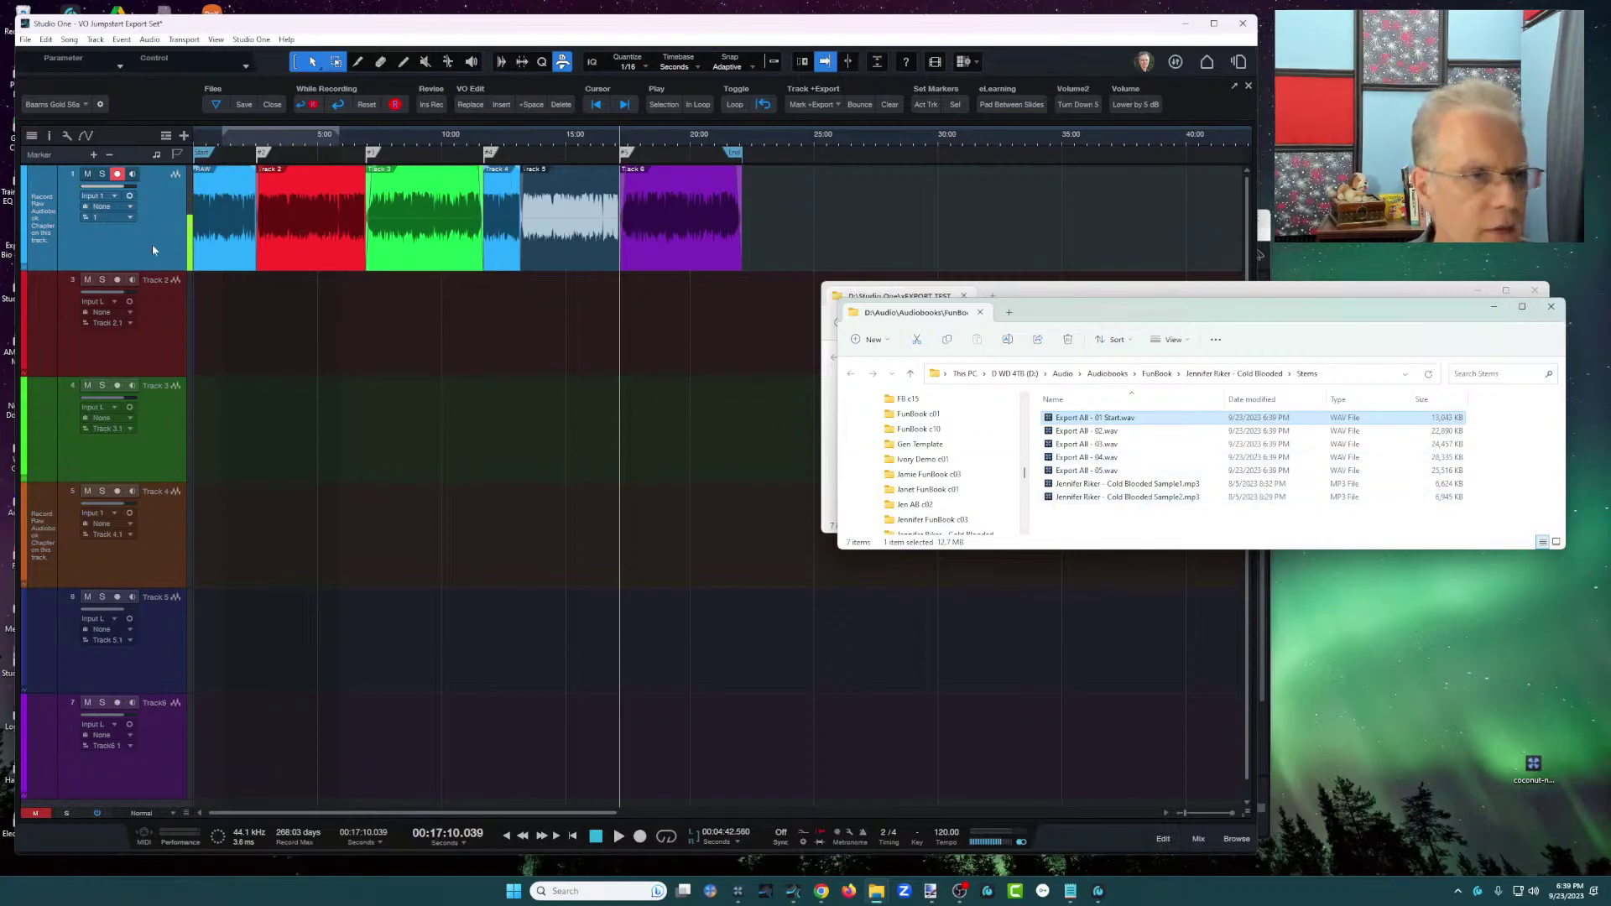
{"action": "left_click", "coordinate": [1104, 487]}
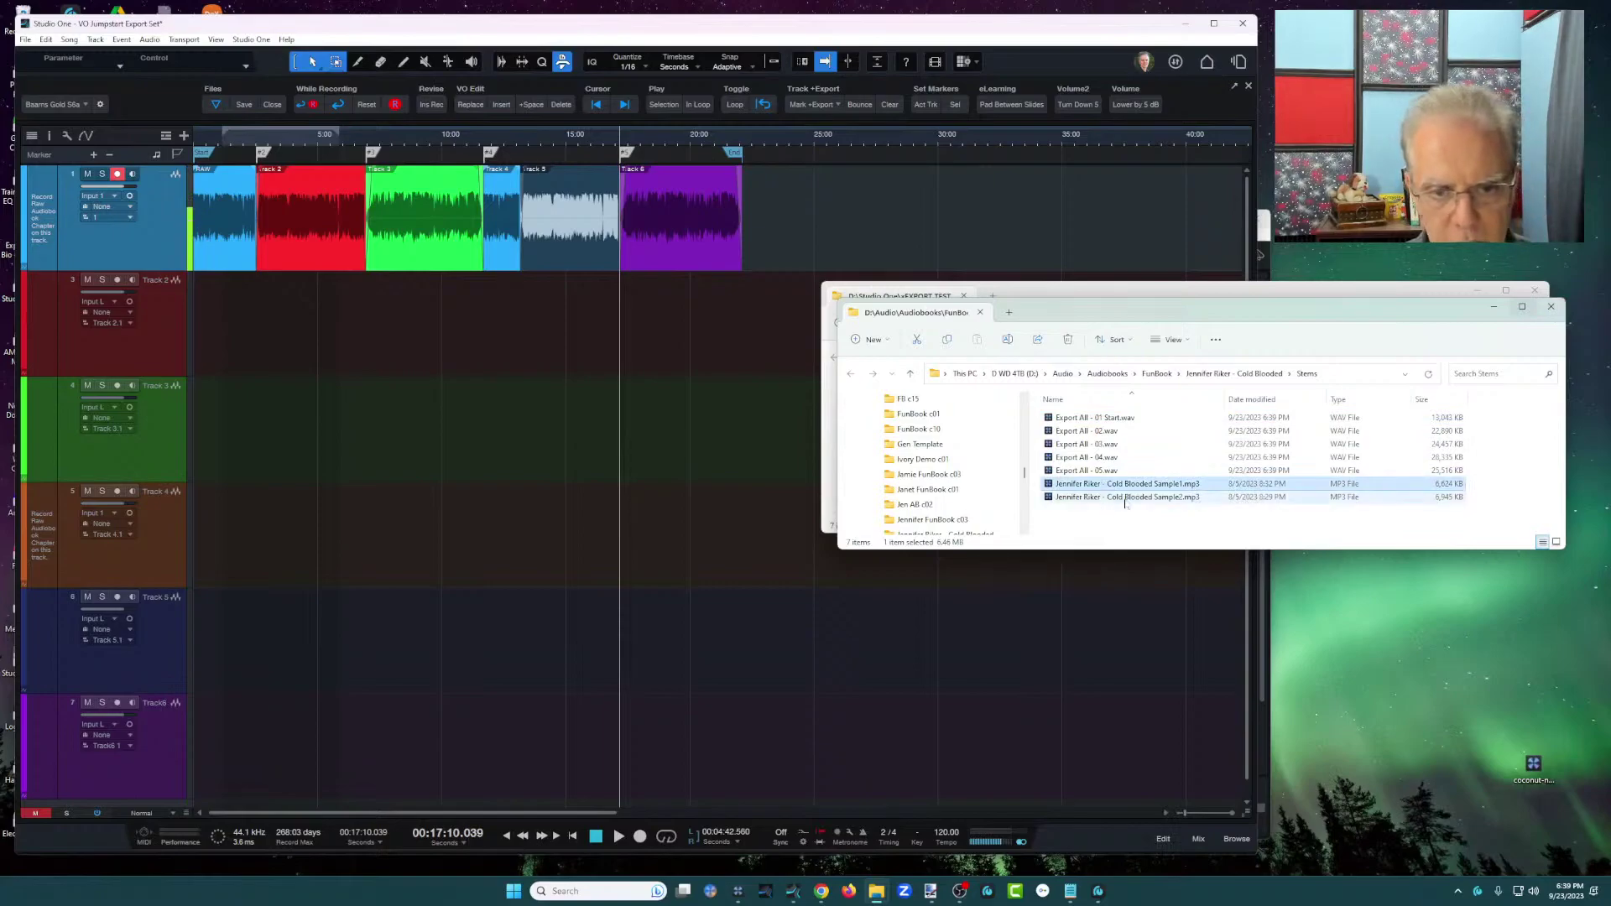
{"action": "left_click", "coordinate": [1125, 499], "text": "shift"}
{"action": "key", "text": "Delete"}
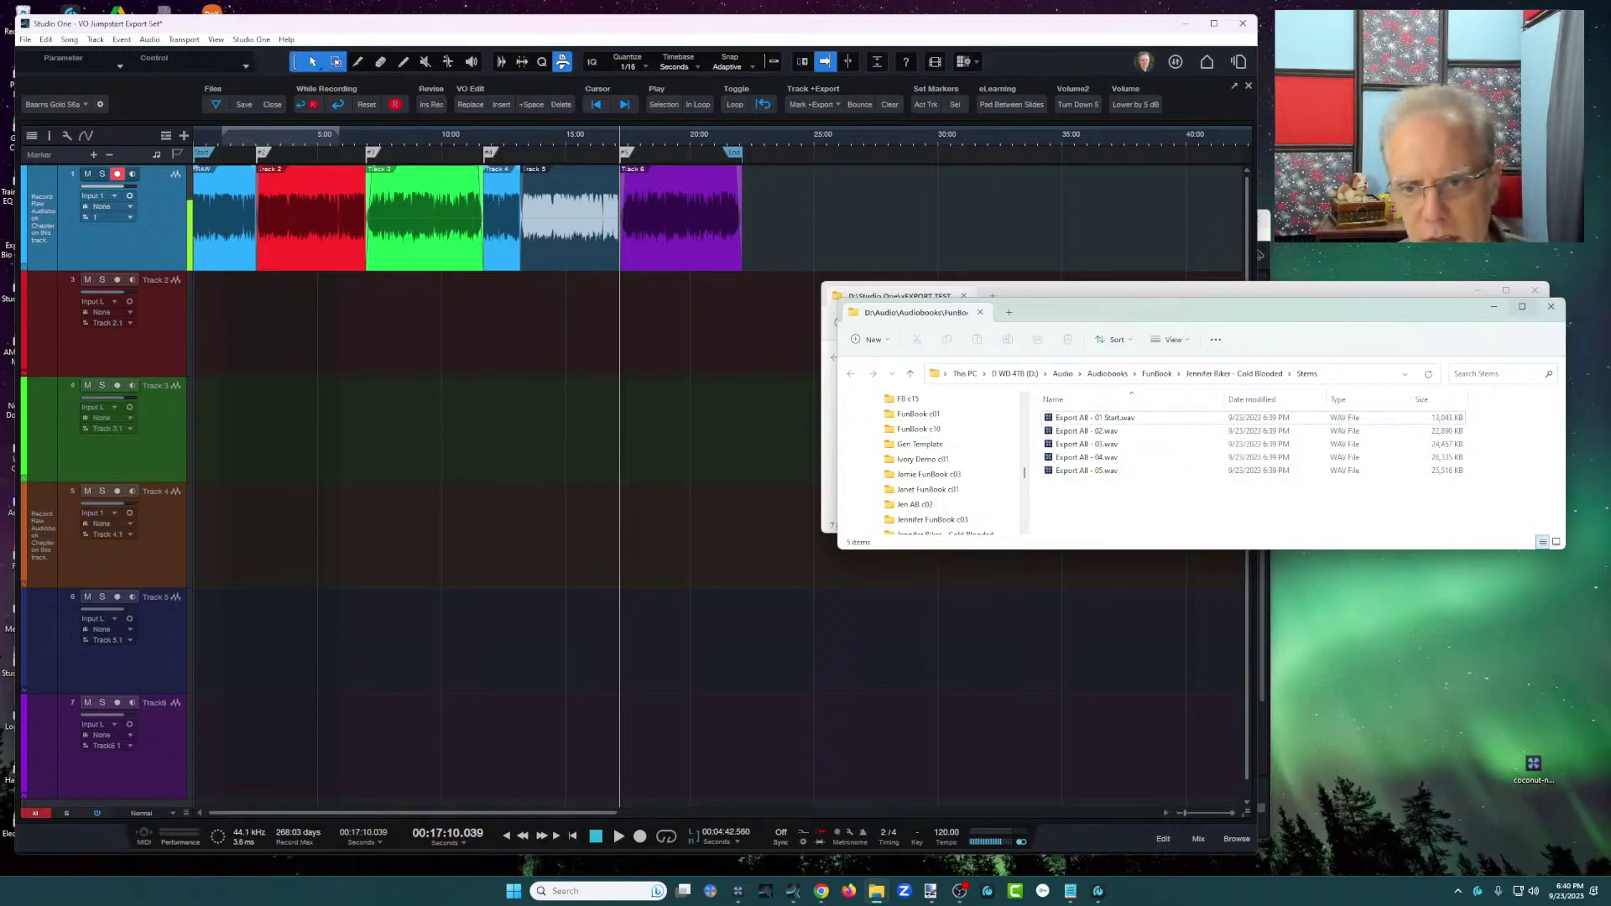
{"action": "left_click", "coordinate": [1552, 307]}
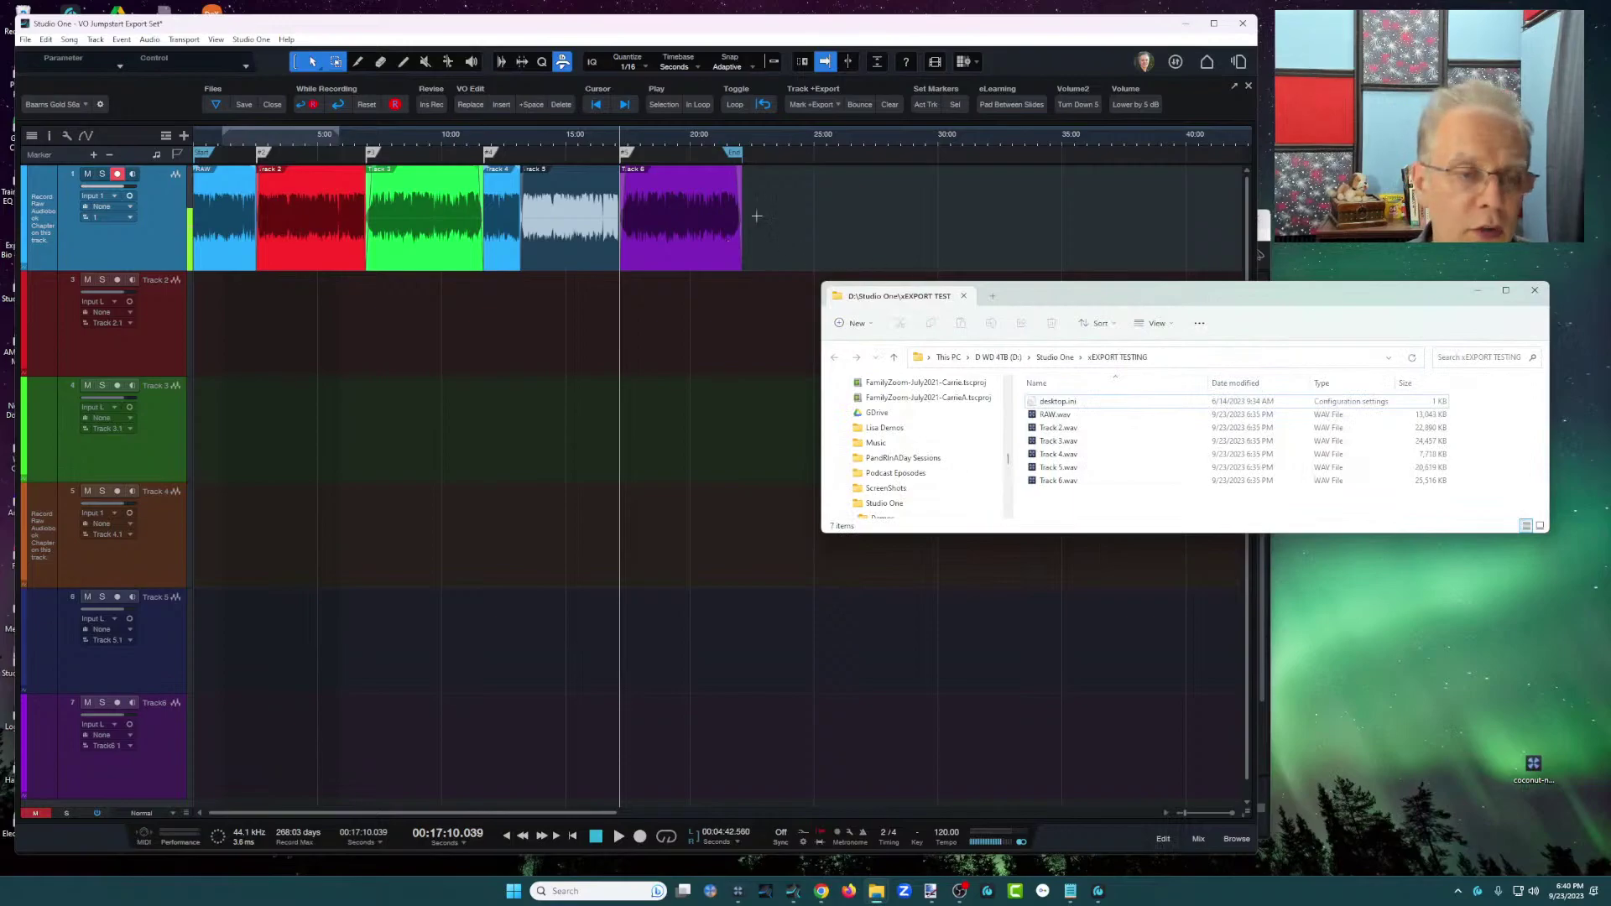
Reopen Export Stems in Studio One, still set to the Export All prefix and Between Each Marker.
{"action": "left_click", "coordinate": [182, 232]}
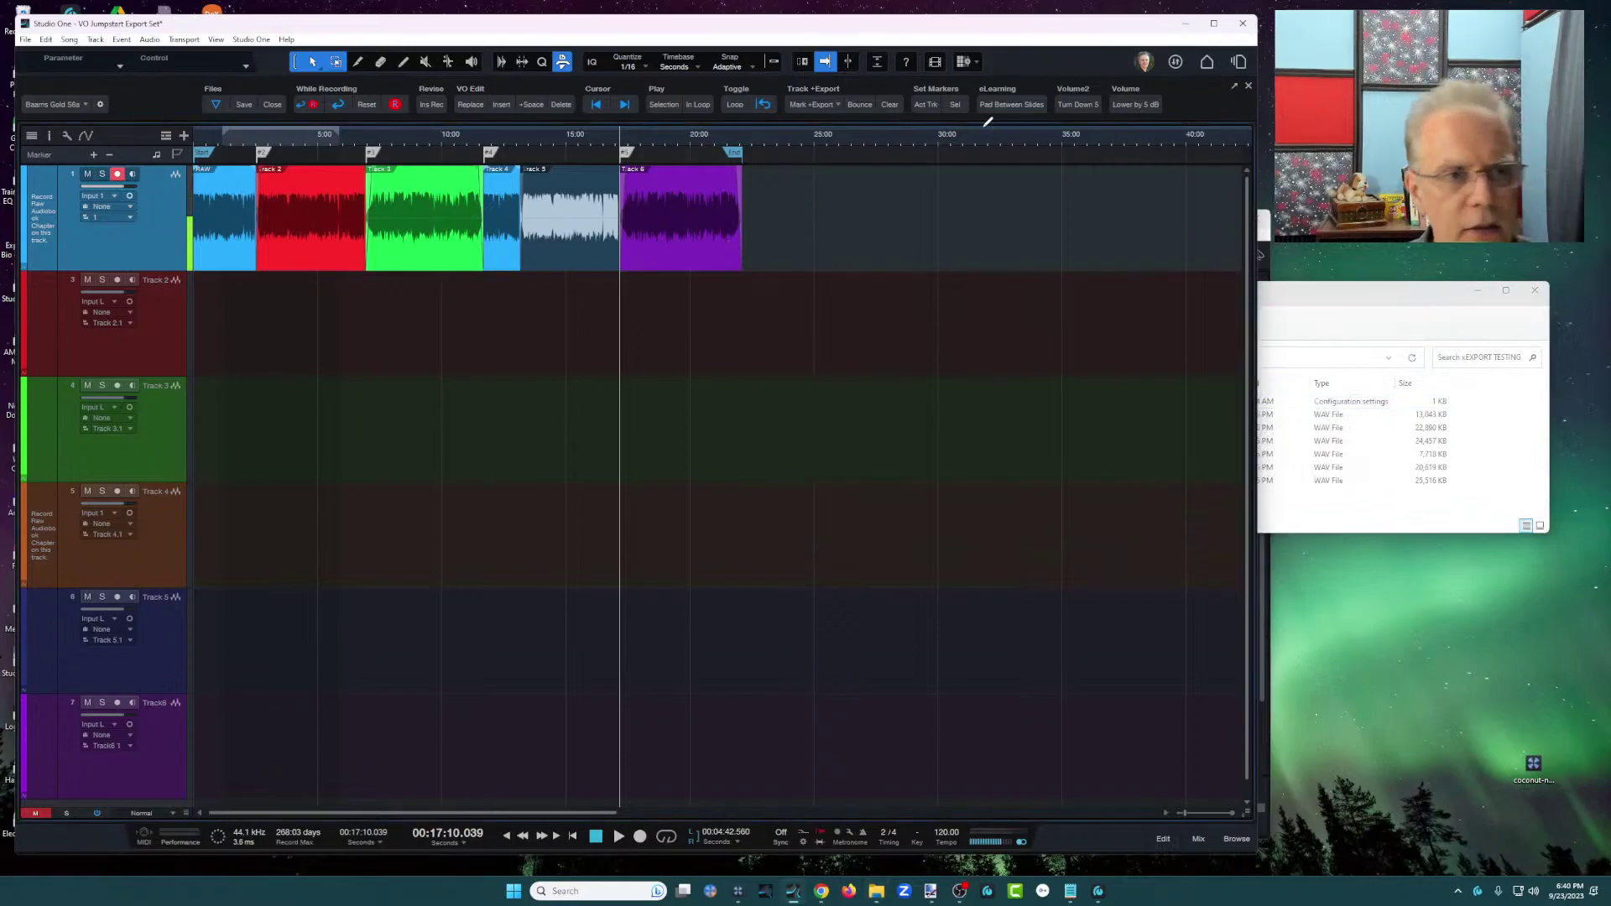
{"action": "left_click", "coordinate": [821, 104]}
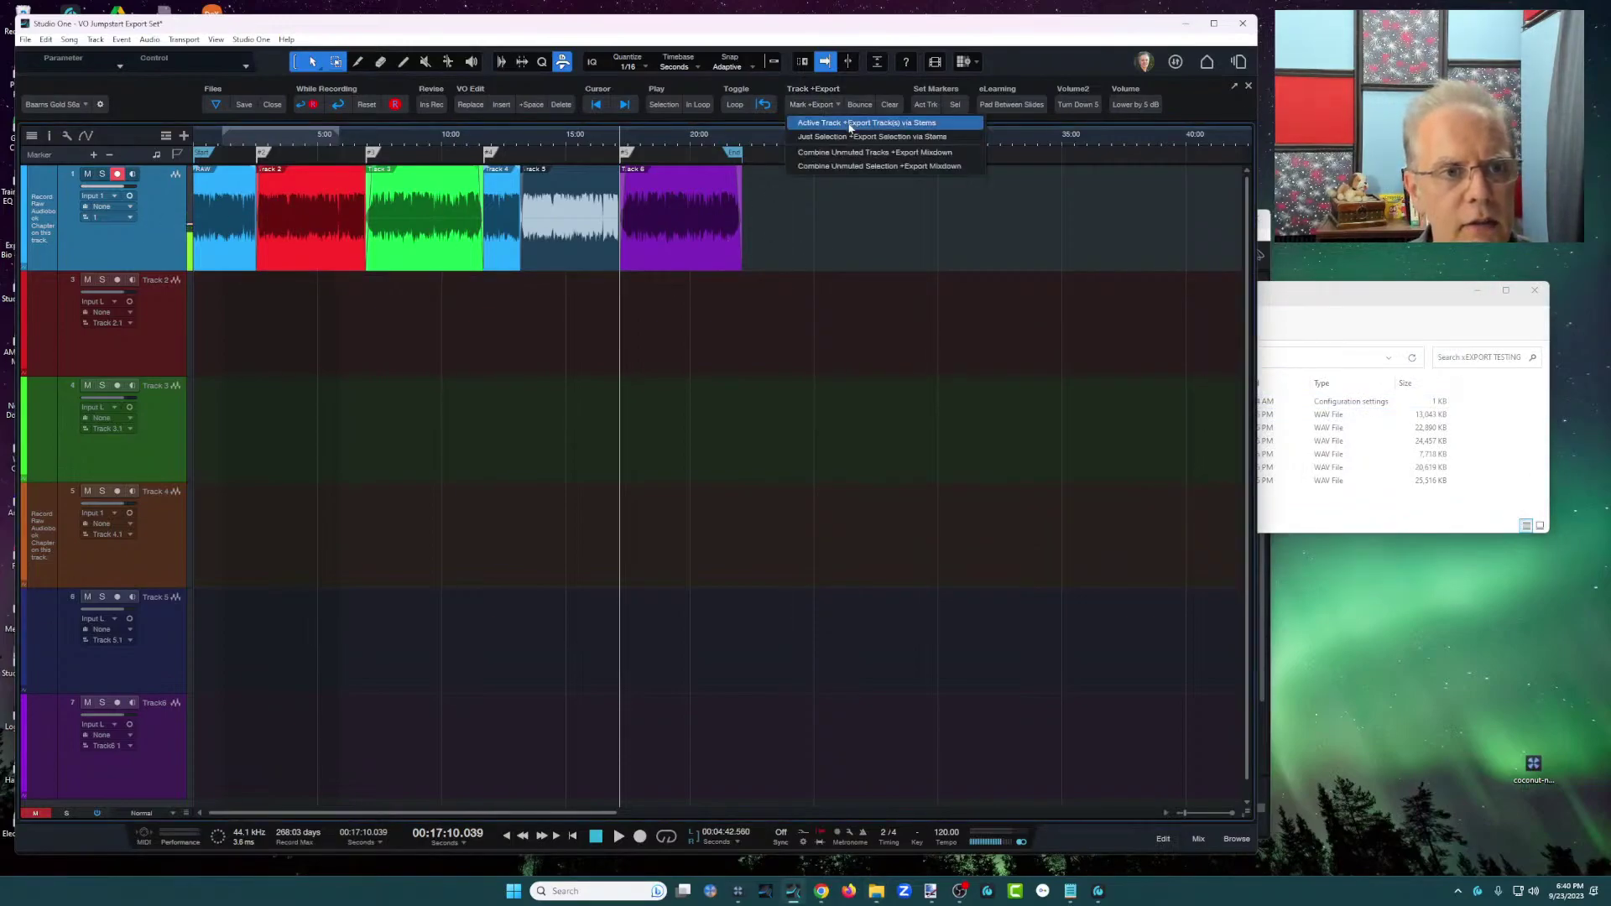
{"action": "left_click", "coordinate": [848, 128]}
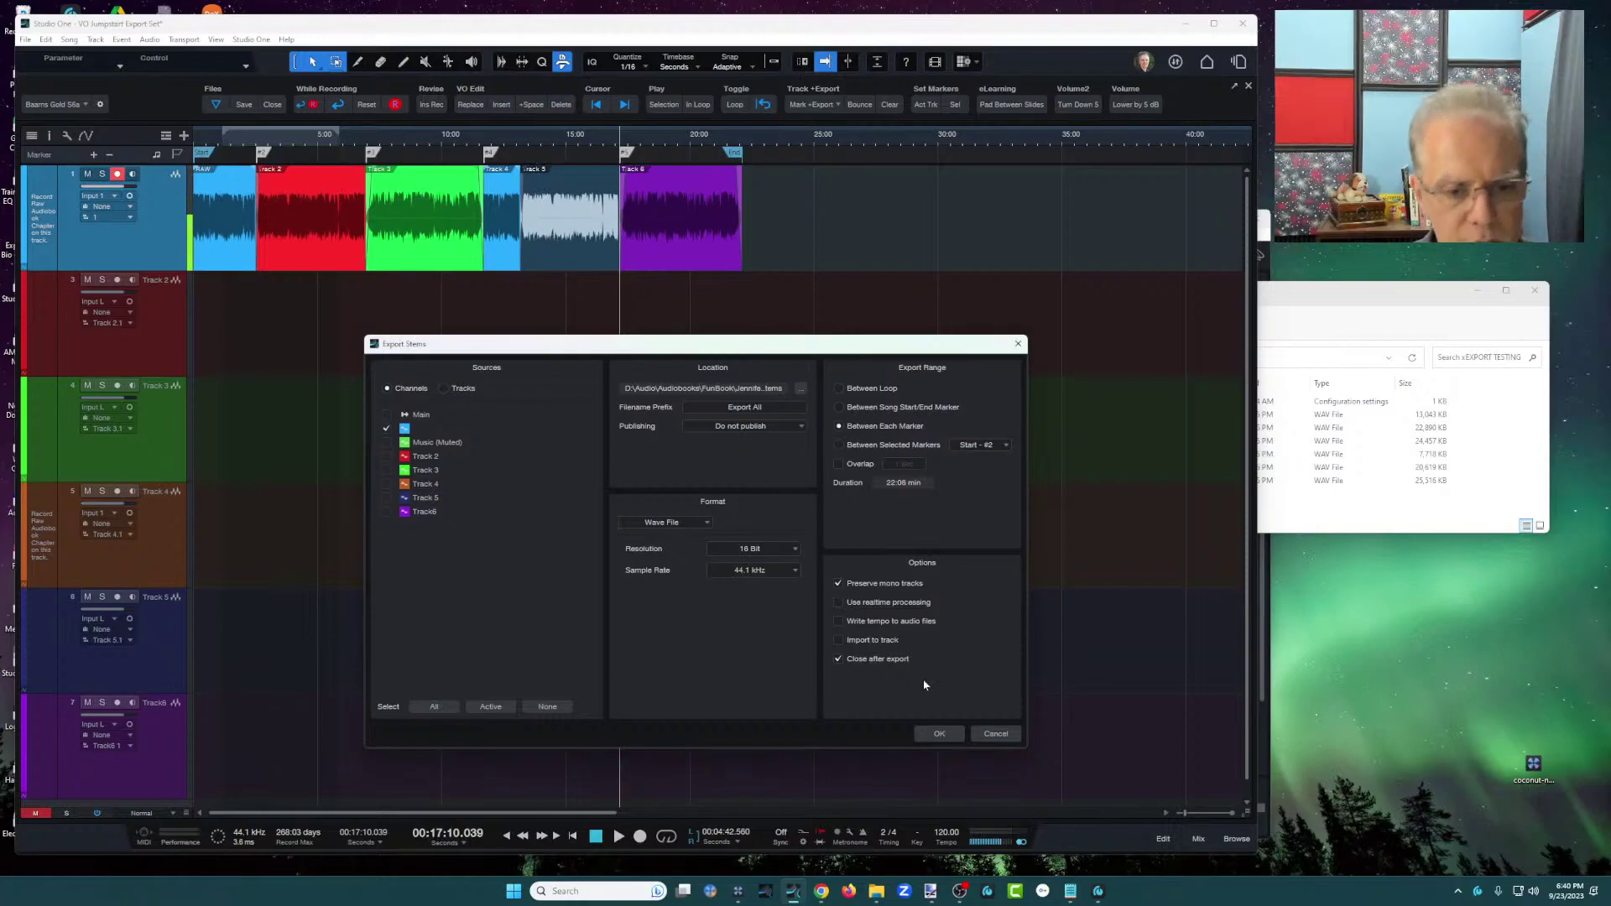
Cancel the stem export, place a marker at the Track 5 clip's start, then select all six clips.
{"action": "left_click", "coordinate": [996, 733]}
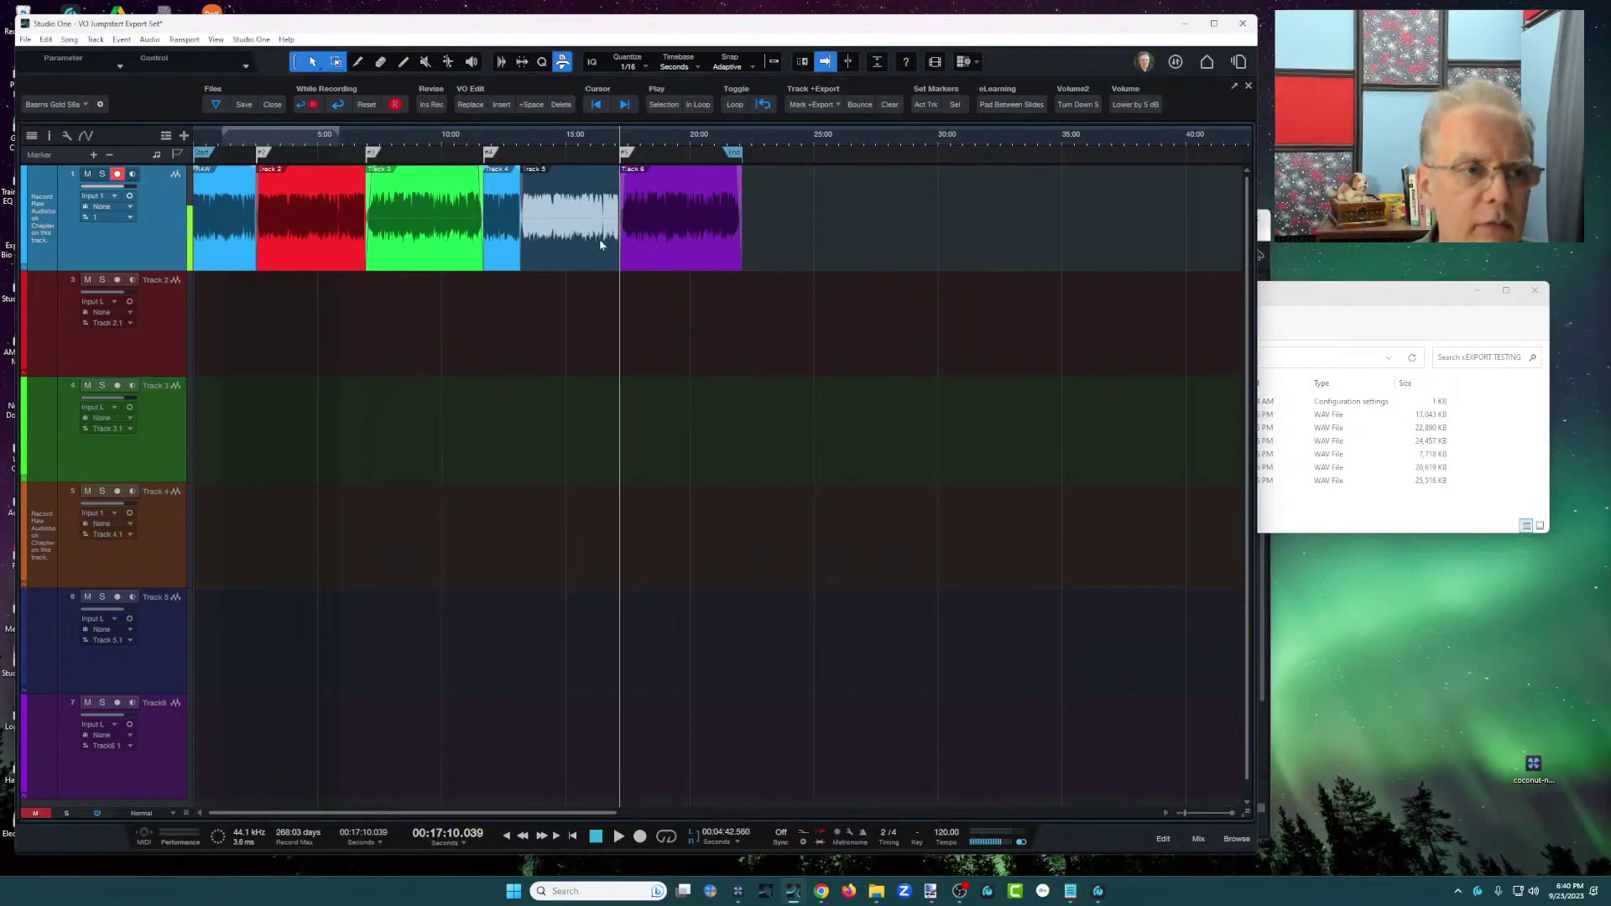
{"action": "left_click", "coordinate": [553, 223]}
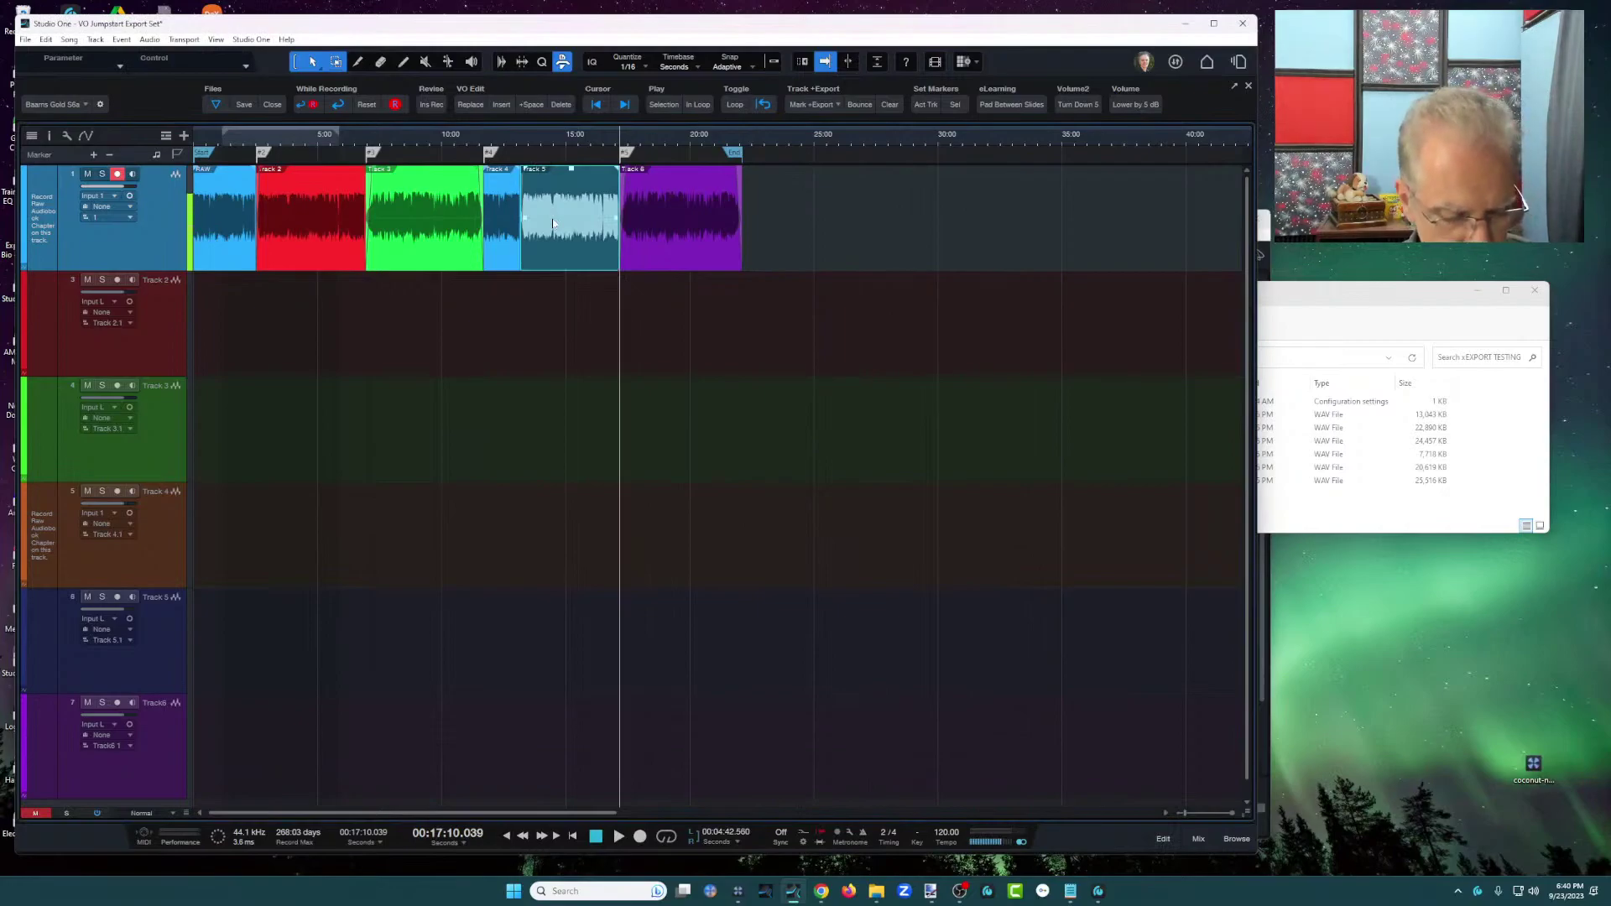
{"action": "key", "text": "l"}
{"action": "key", "text": "Insert"}
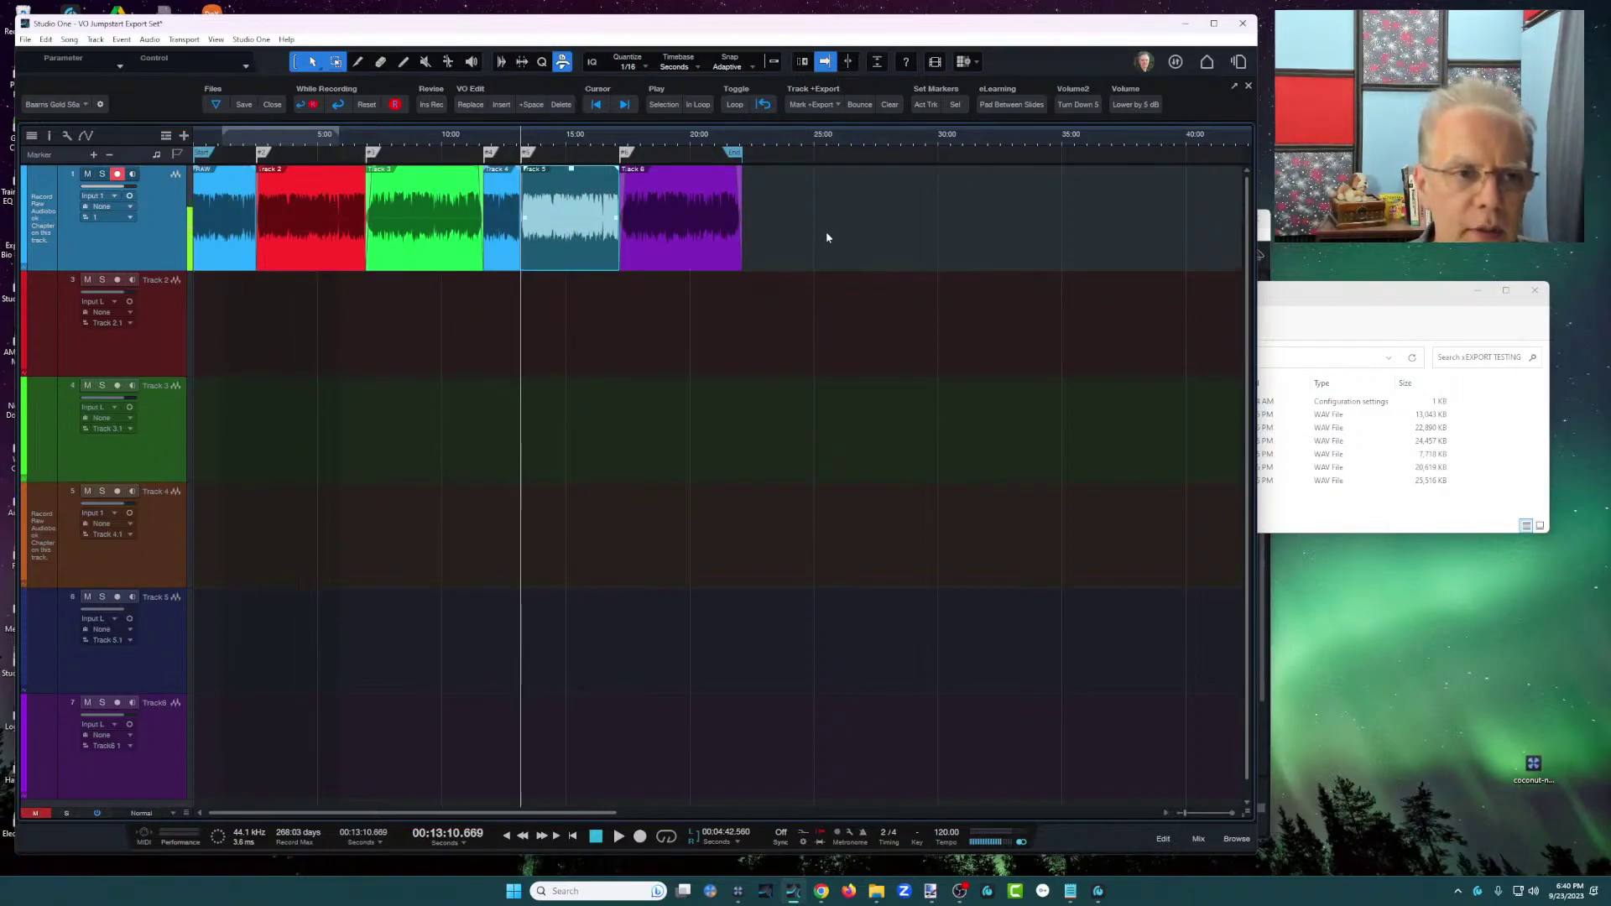
{"action": "left_click_drag", "start_coordinate": [787, 240], "coordinate": [207, 224]}
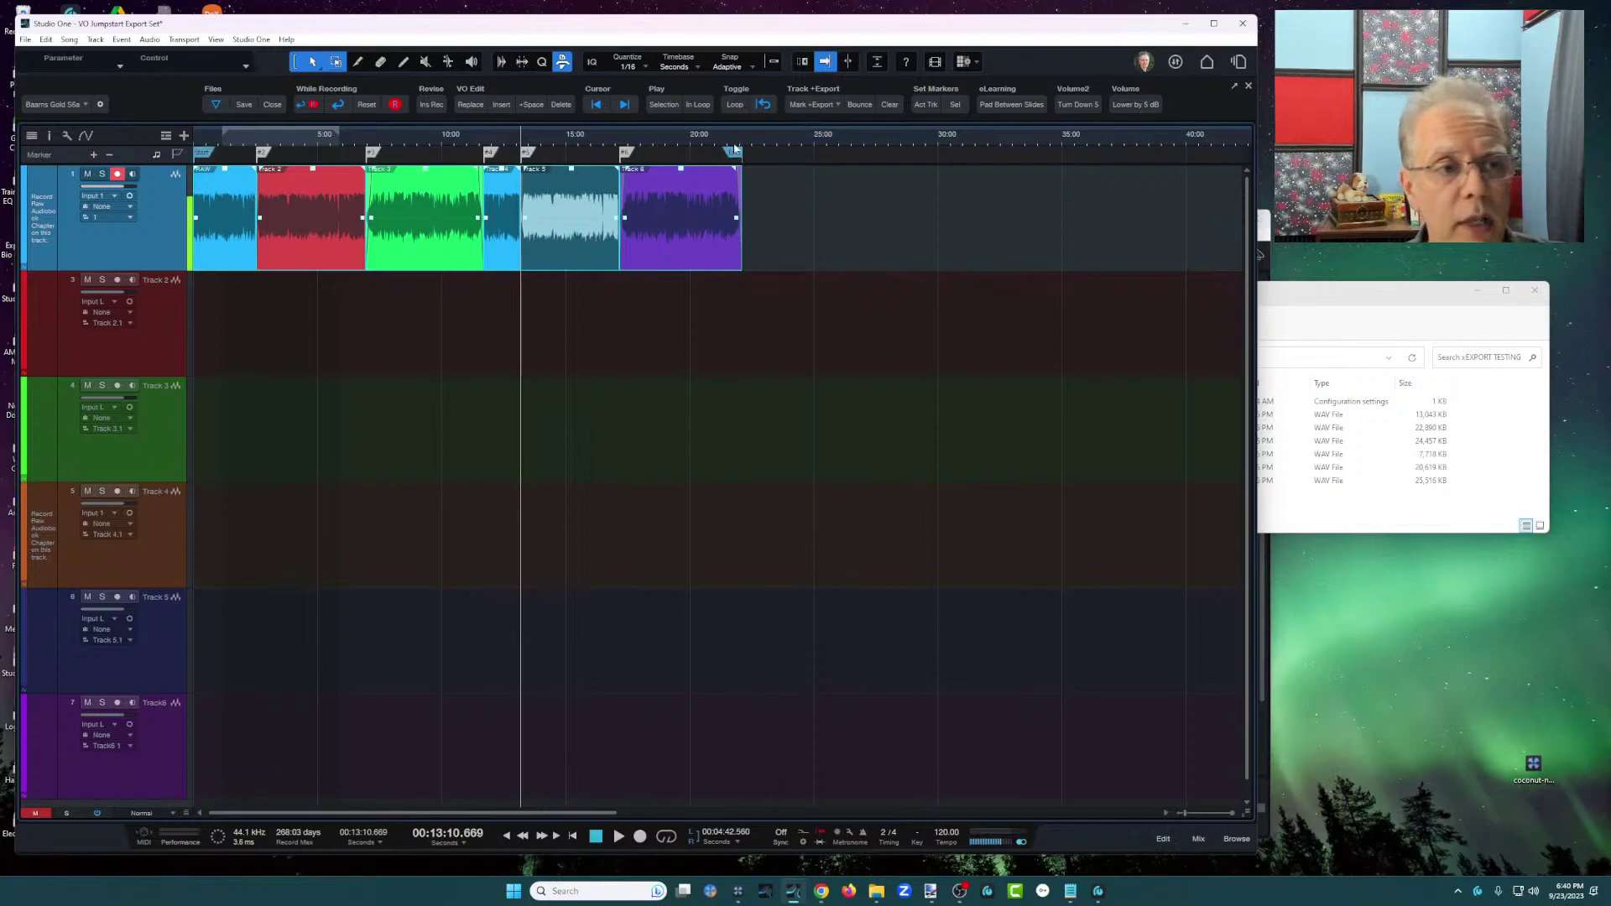
Rename the second marker to 'File Name2'.
{"action": "double_click", "coordinate": [262, 152]}
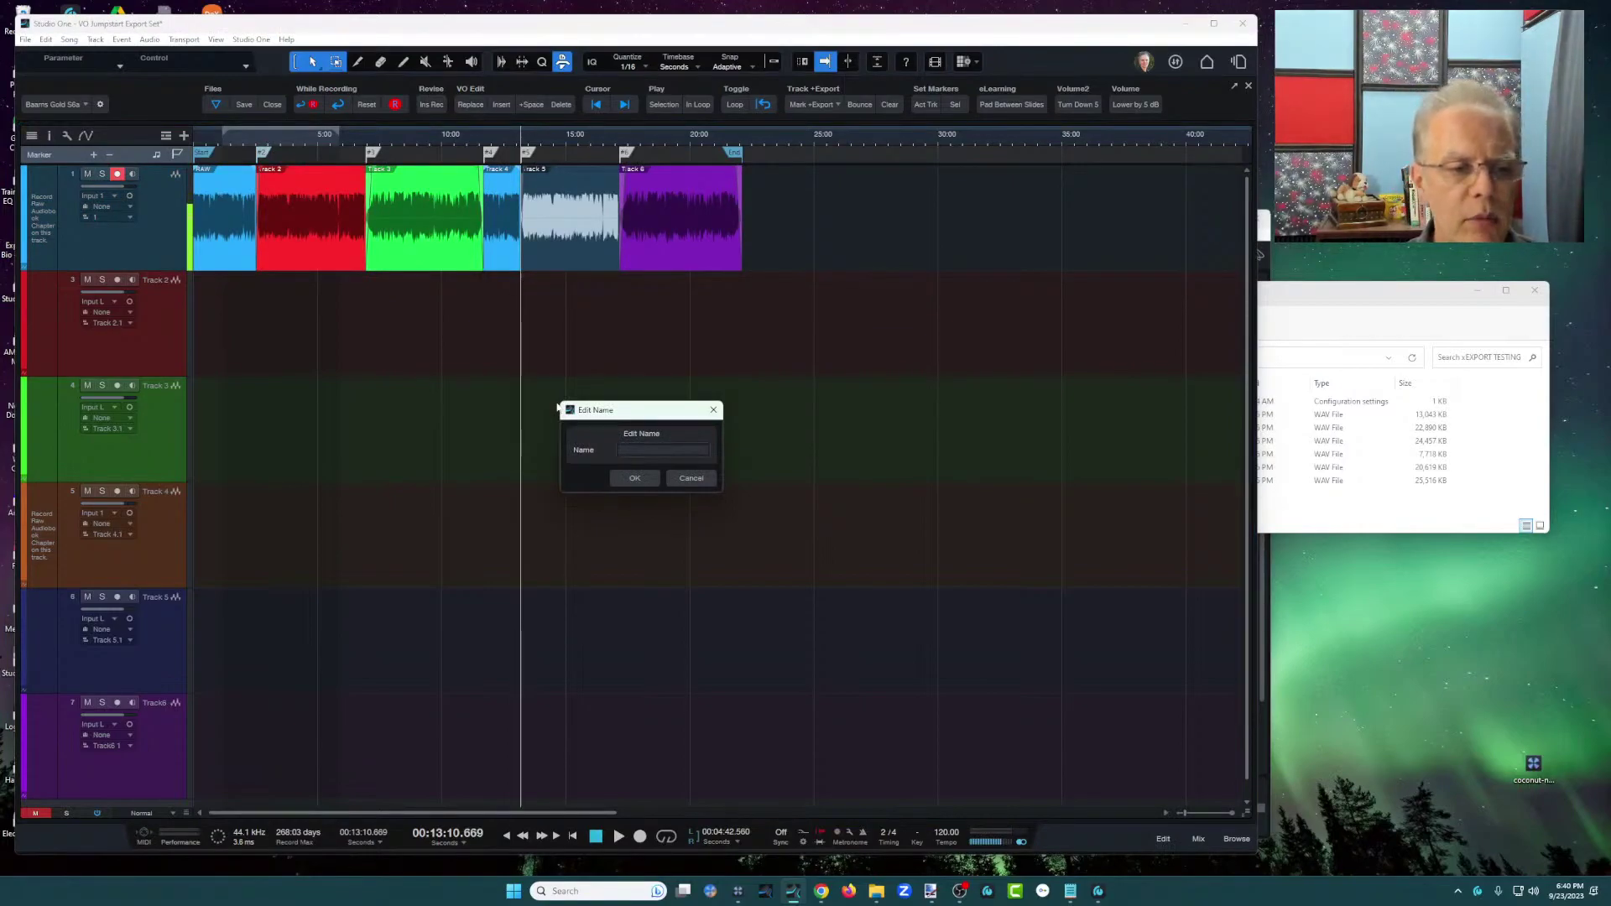
{"action": "type", "text": "File Name"}
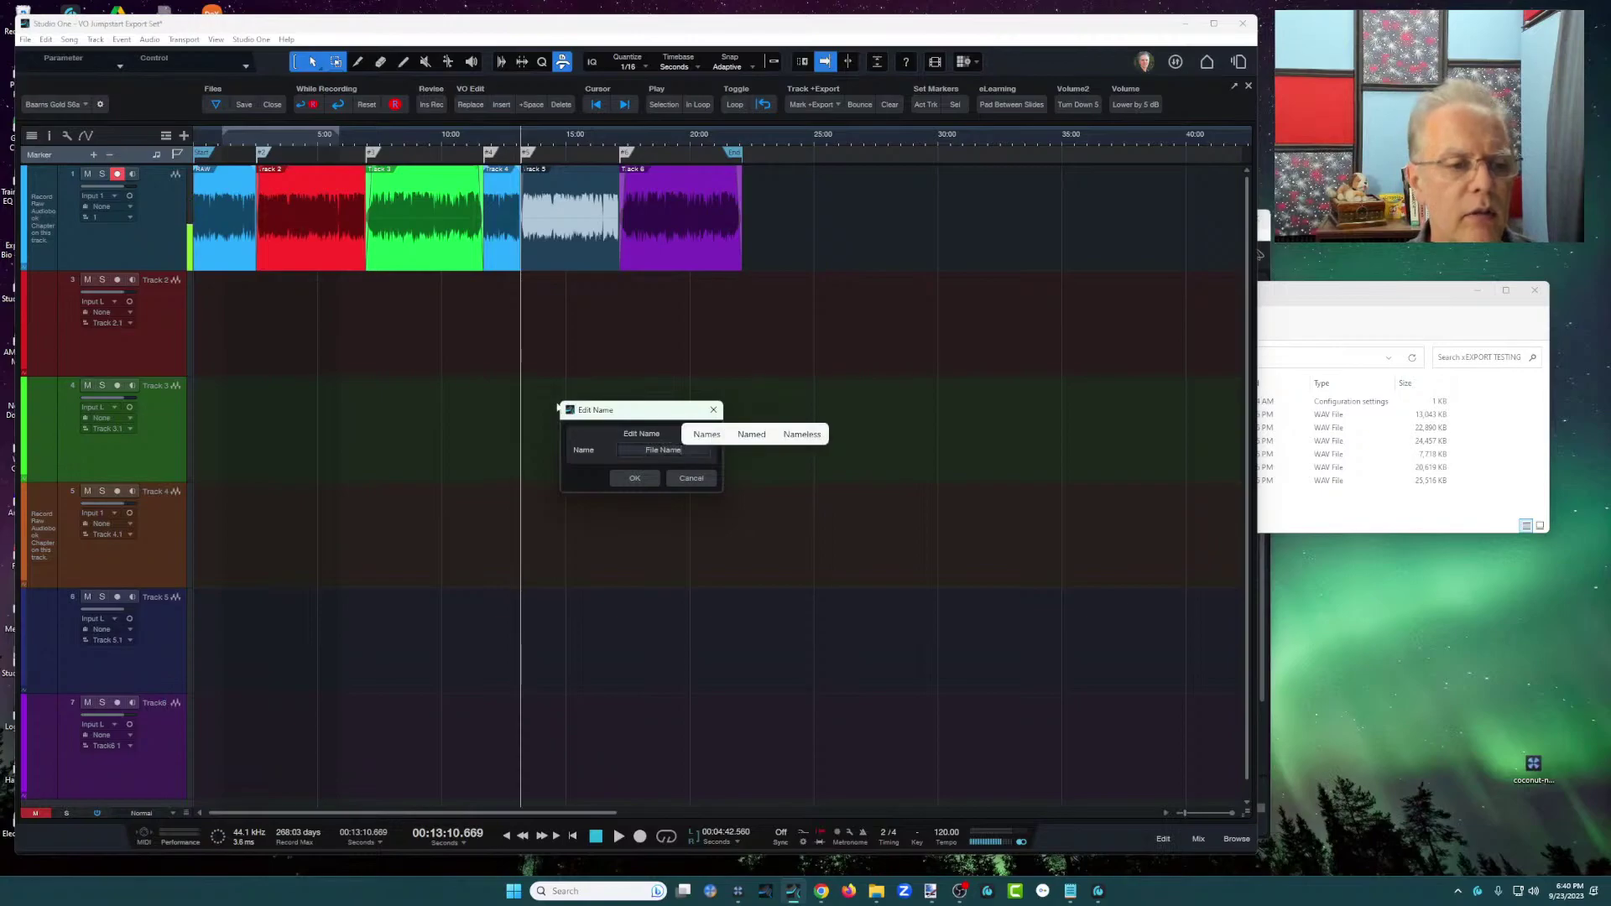
{"action": "type", "text": "2"}
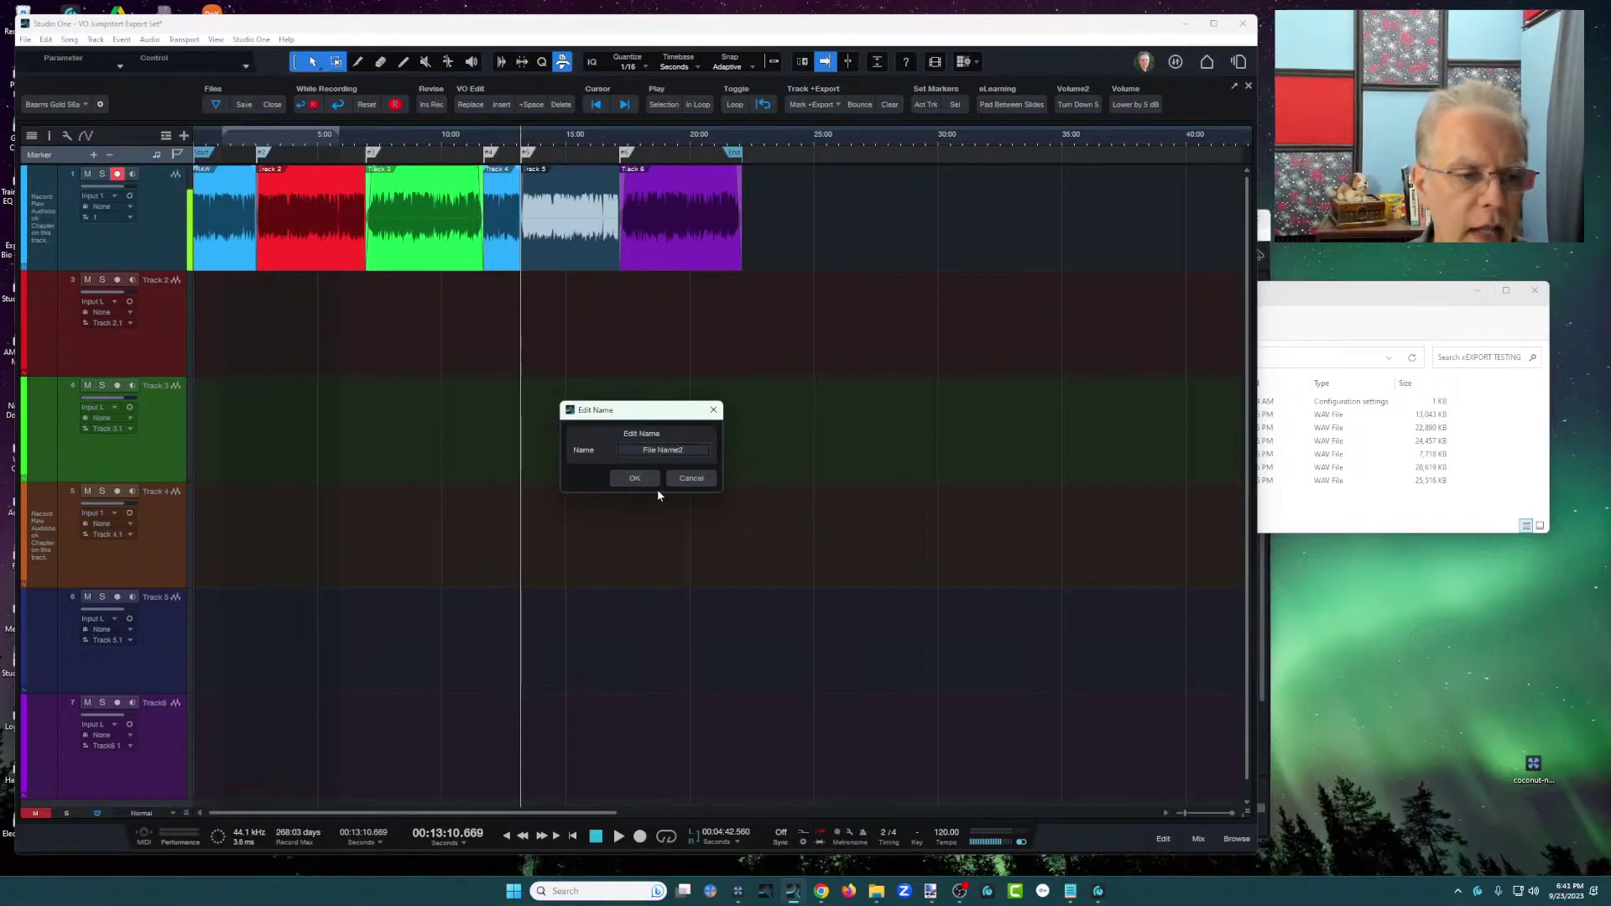
{"action": "left_click", "coordinate": [633, 479]}
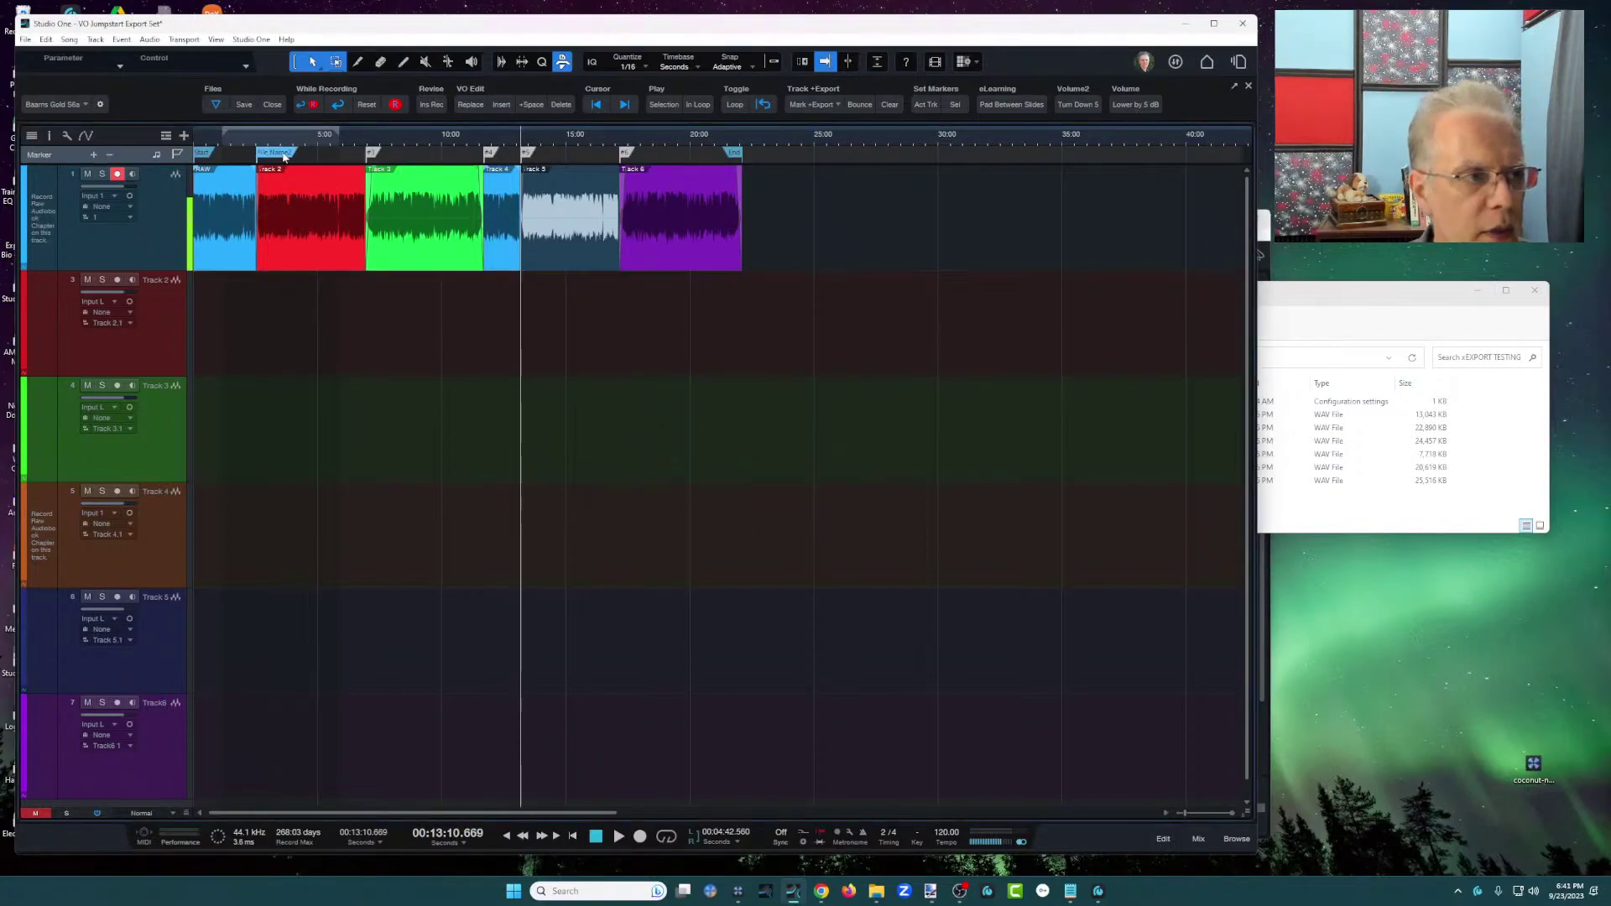
Rename the third marker to 'Name this'.
{"action": "double_click", "coordinate": [372, 152]}
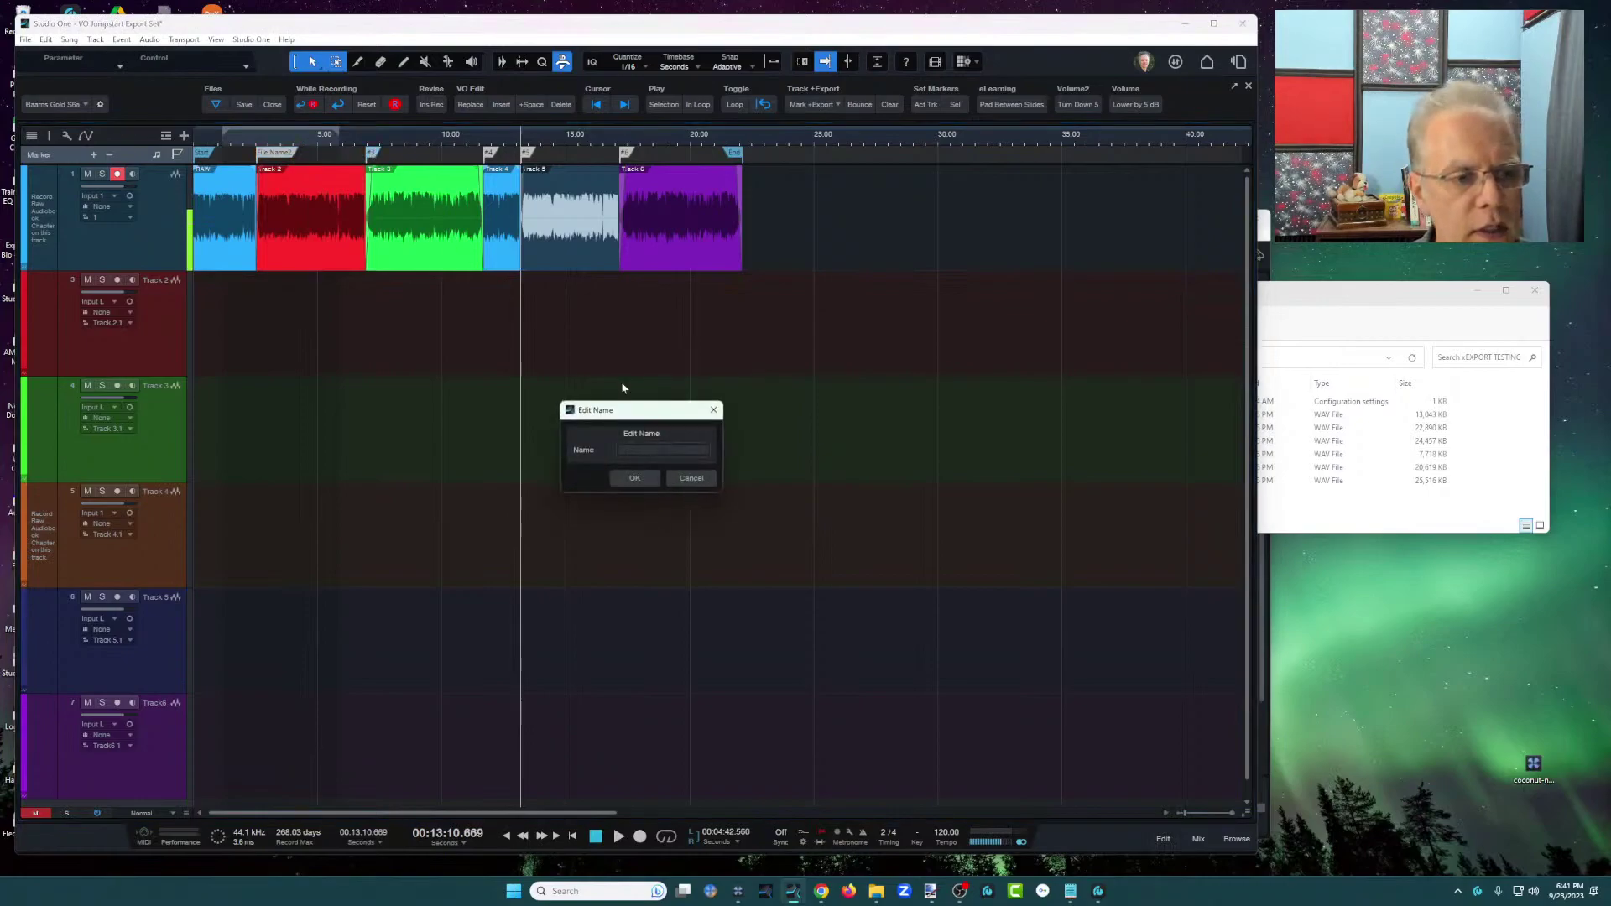
{"action": "type", "text": "Name this"}
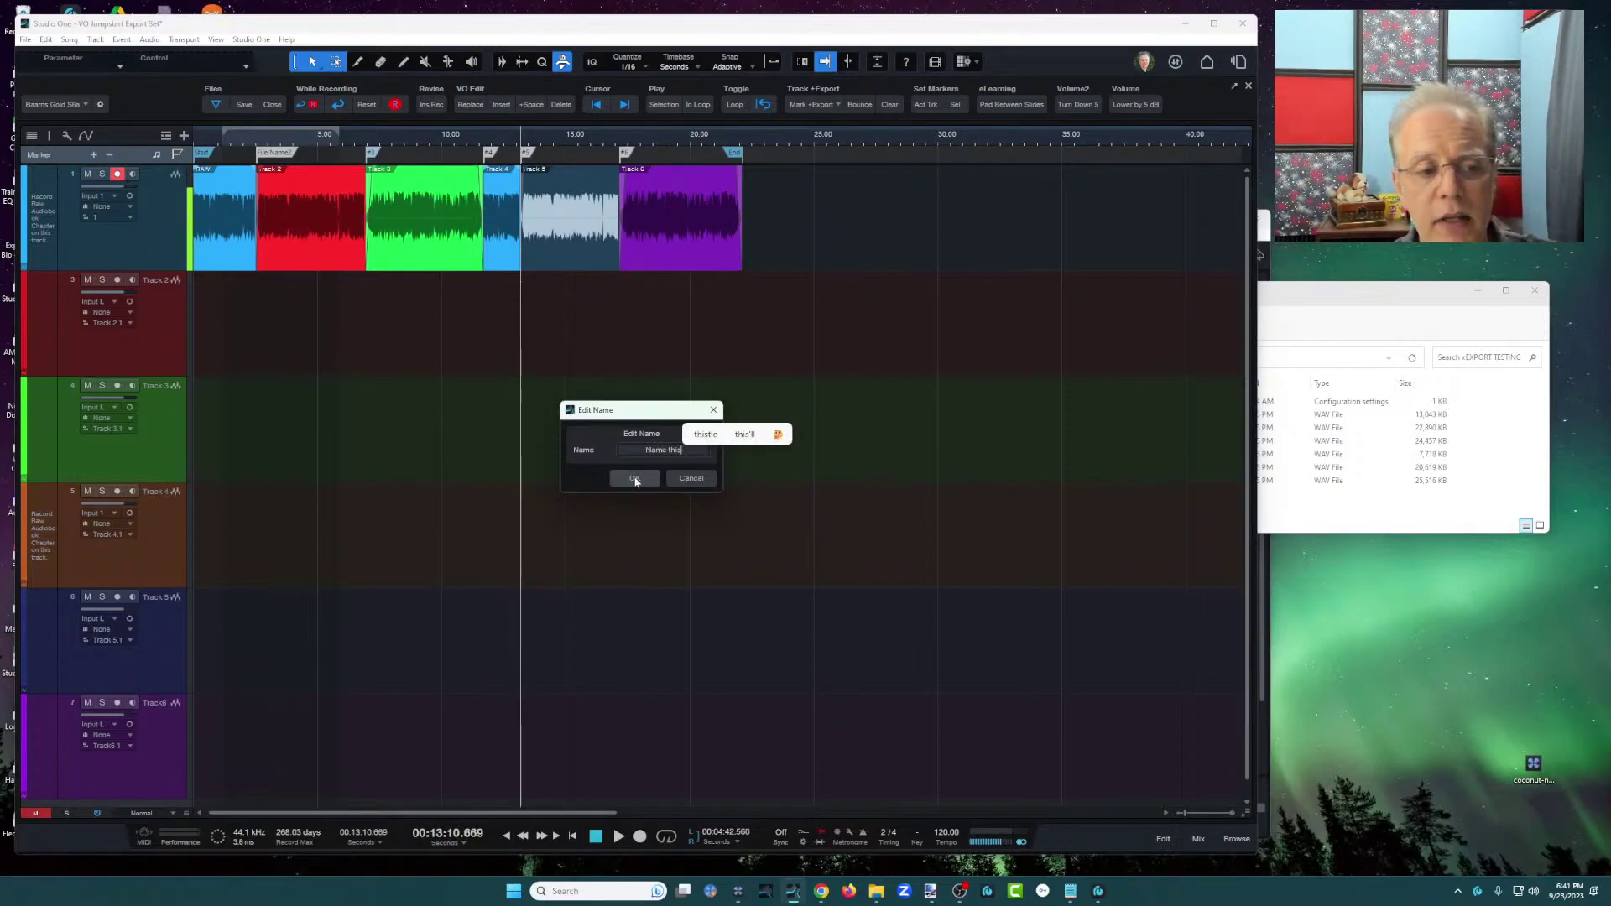
{"action": "left_click", "coordinate": [635, 478]}
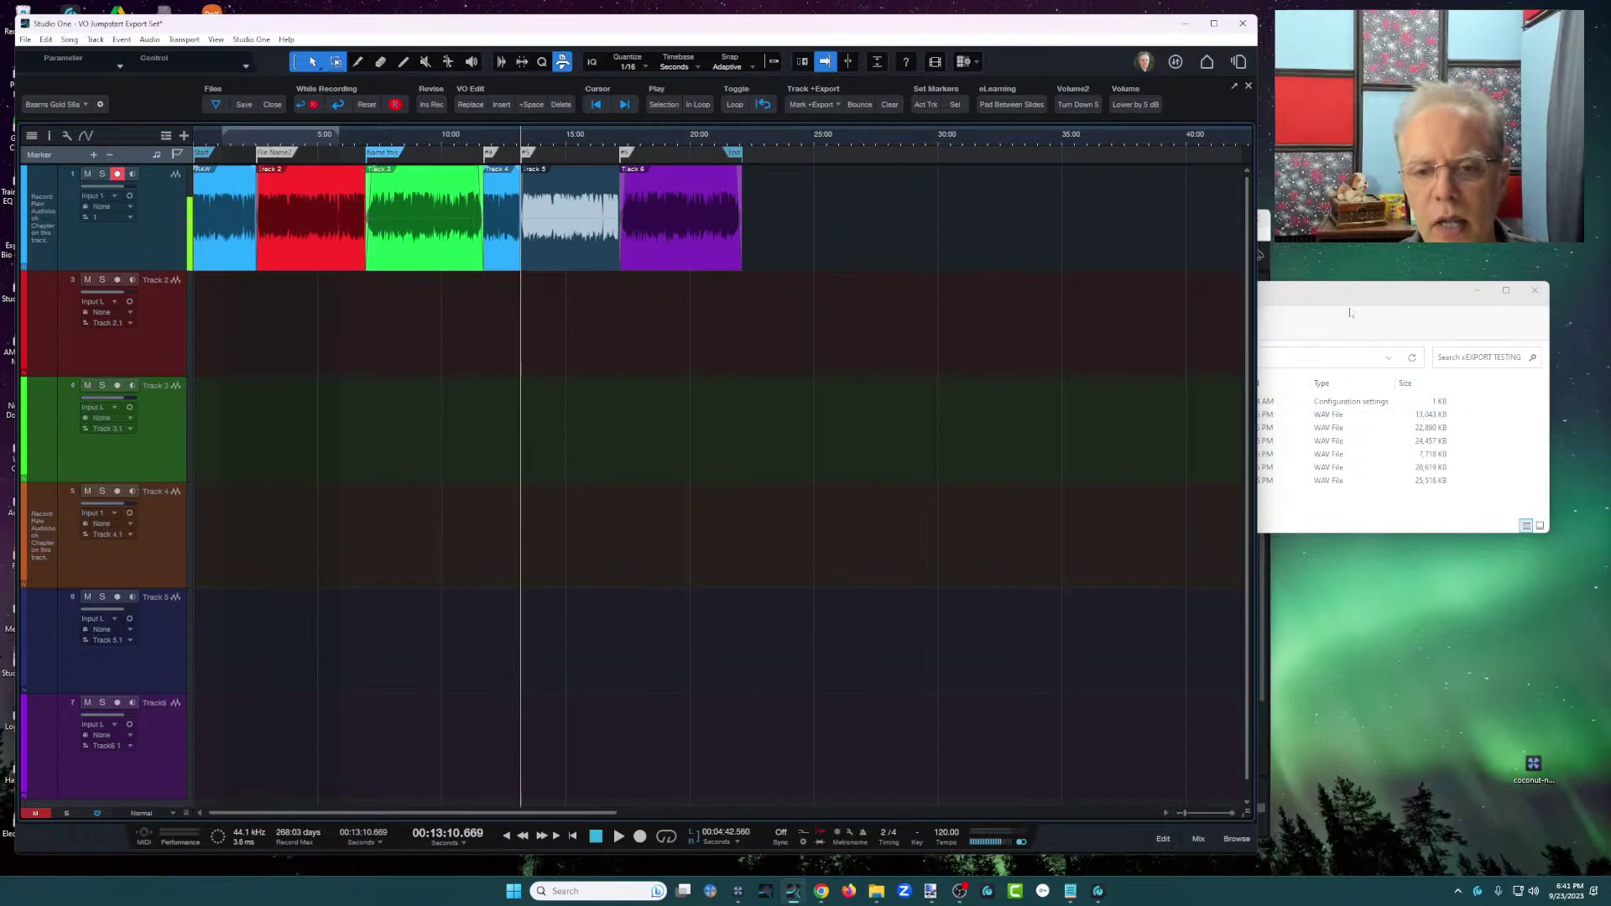
Close the xEXPORT TESTING File Explorer window, leaving only the Studio One arrangement visible.
{"action": "left_click_drag", "start_coordinate": [1370, 295], "coordinate": [1158, 409]}
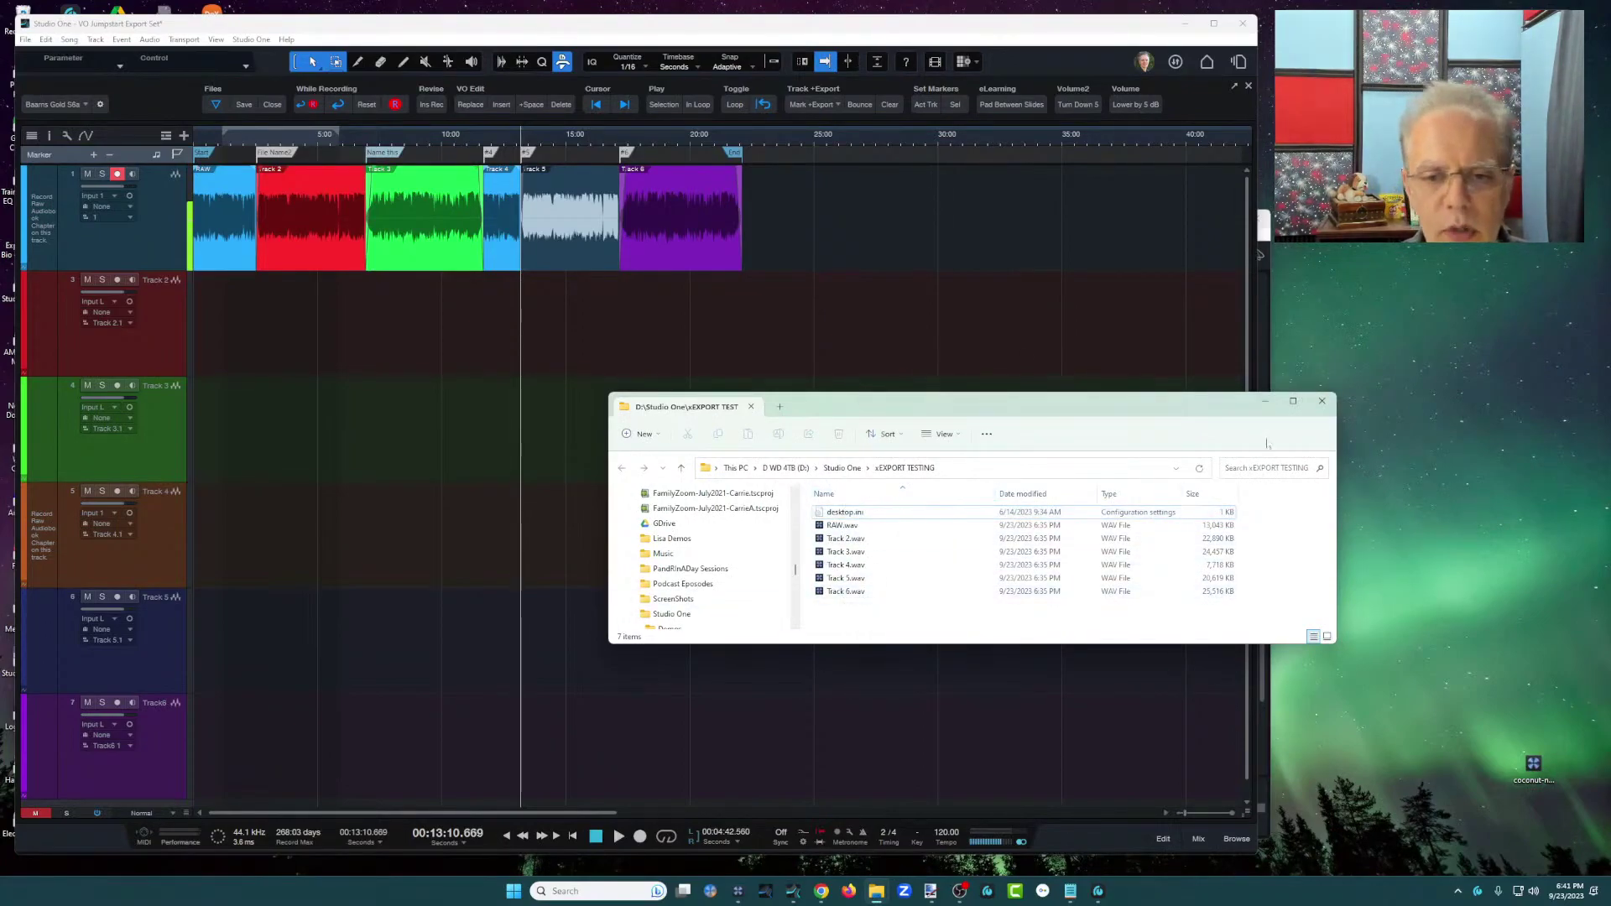
{"action": "left_click", "coordinate": [1321, 401]}
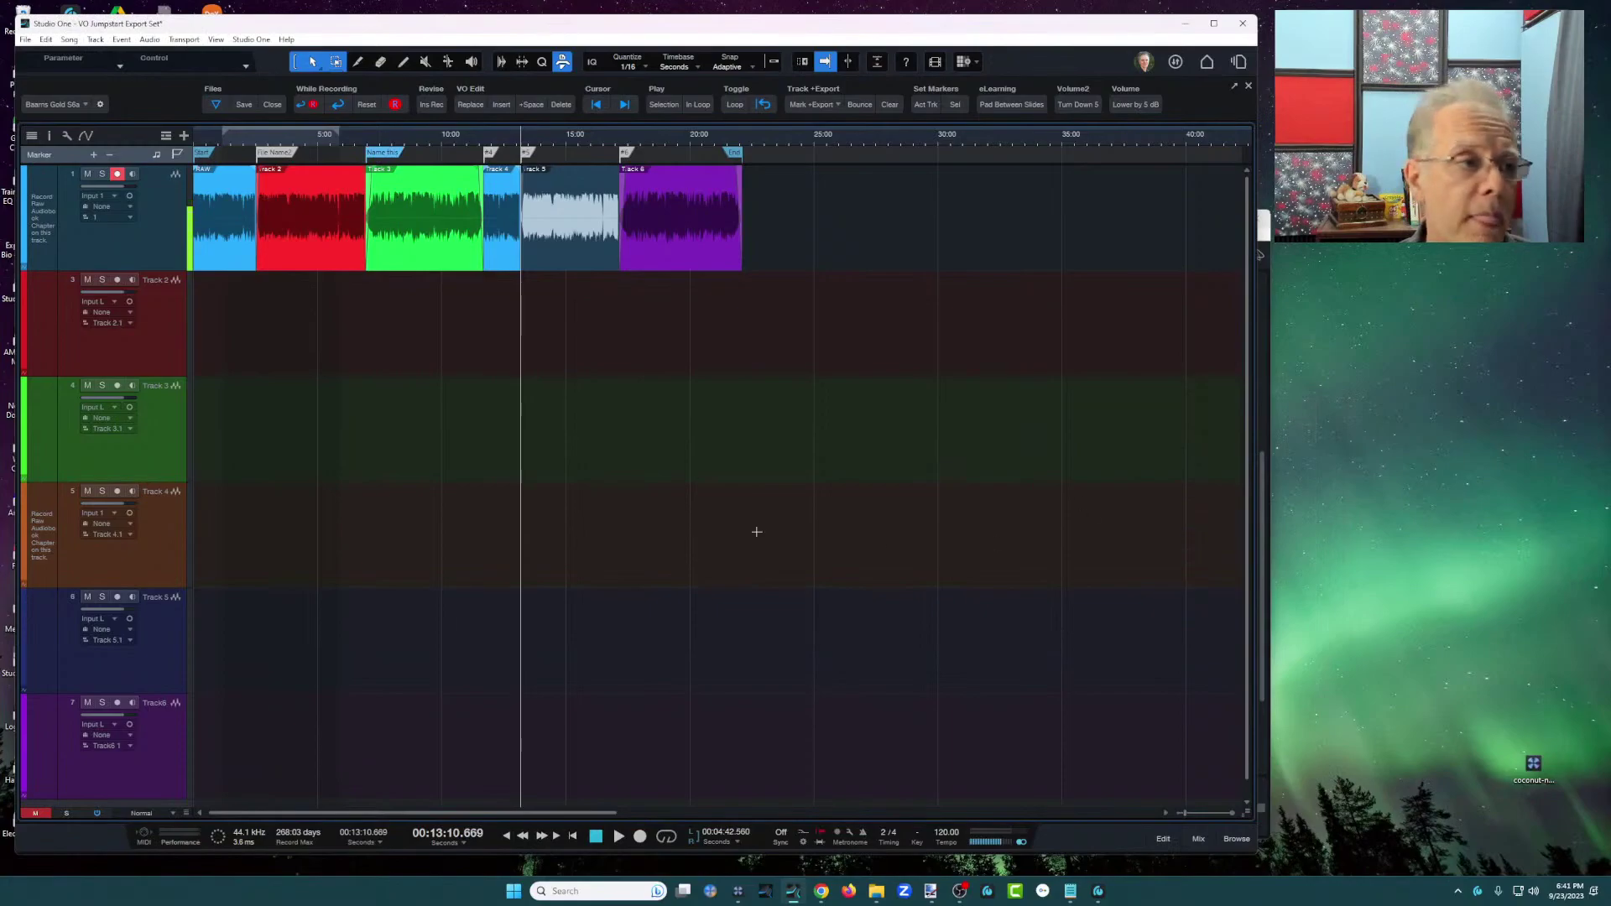